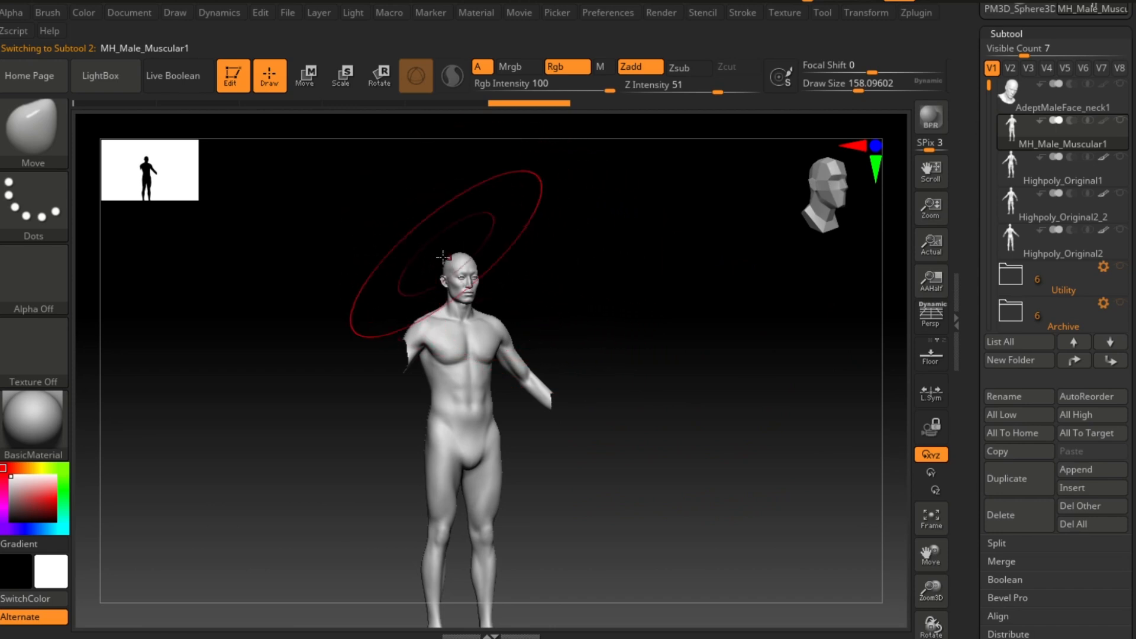
Step: Orbit around the MH_Male_Muscular1 body to inspect it from several angles
{"action": "right_click_drag", "start_coordinate": [597, 234], "coordinate": [625, 263], "text": "ctrl"}
{"action": "right_click_drag", "start_coordinate": [677, 308], "coordinate": [668, 323], "text": "alt"}
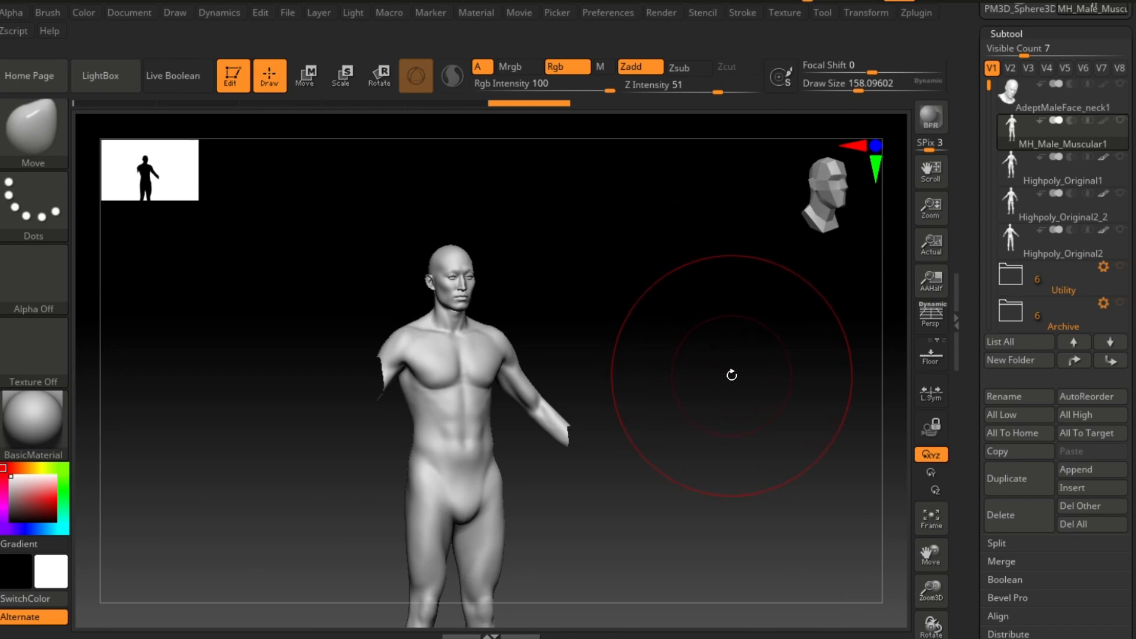
{"action": "mouse_move", "coordinate": [704, 370]}
{"action": "right_mouse_down"}
{"action": "mouse_move", "coordinate": [675, 363]}
{"action": "mouse_move", "coordinate": [677, 322]}
{"action": "right_mouse_up"}
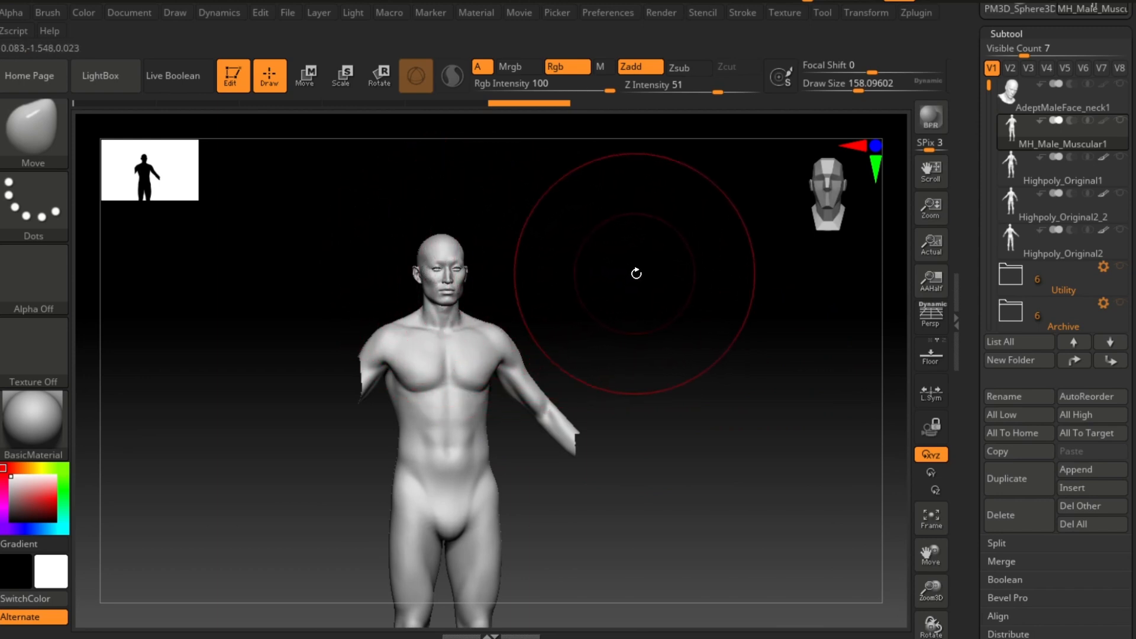
{"action": "right_click_drag", "start_coordinate": [634, 271], "coordinate": [571, 276]}
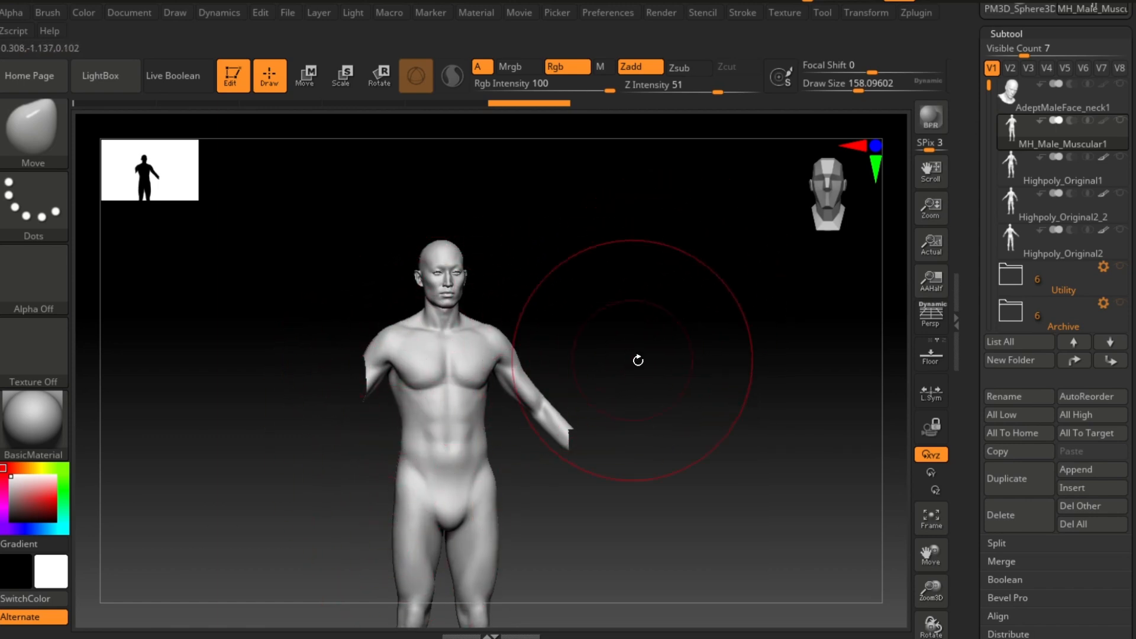
{"action": "mouse_move", "coordinate": [636, 359]}
{"action": "right_mouse_down", "text": "ctrl"}
{"action": "mouse_move", "coordinate": [604, 346]}
{"action": "mouse_move", "coordinate": [639, 311]}
{"action": "mouse_move", "coordinate": [671, 357]}
{"action": "right_mouse_up", "text": "ctrl"}
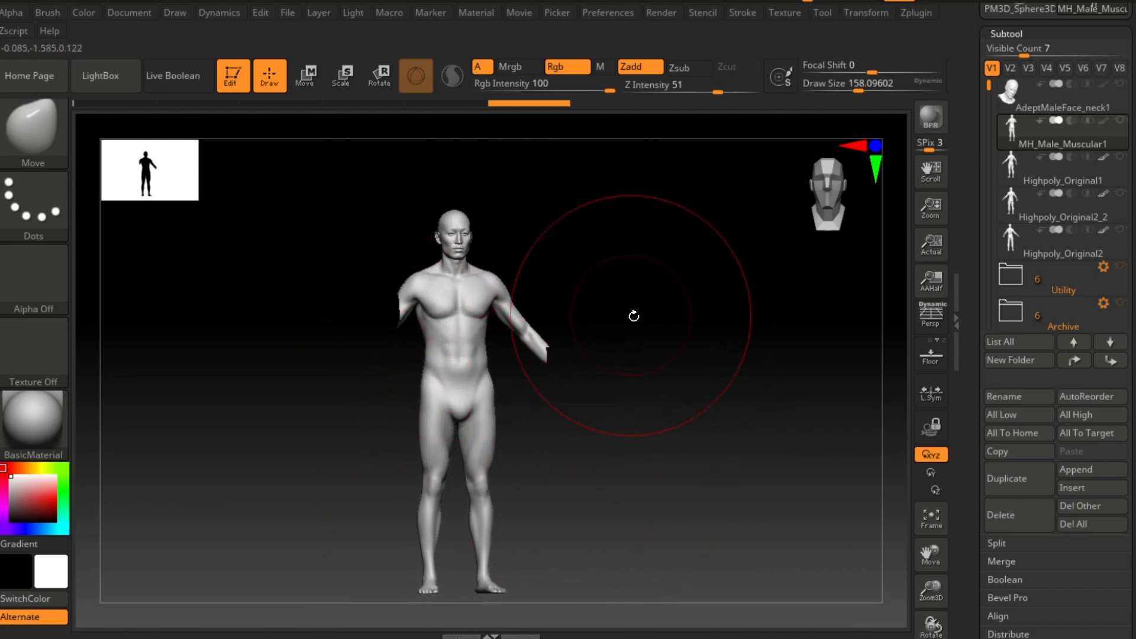
{"action": "mouse_move", "coordinate": [633, 316]}
{"action": "right_mouse_down", "text": "ctrl"}
{"action": "mouse_move", "coordinate": [667, 378]}
{"action": "mouse_move", "coordinate": [728, 367]}
{"action": "mouse_move", "coordinate": [728, 337]}
{"action": "right_mouse_up", "text": "ctrl"}
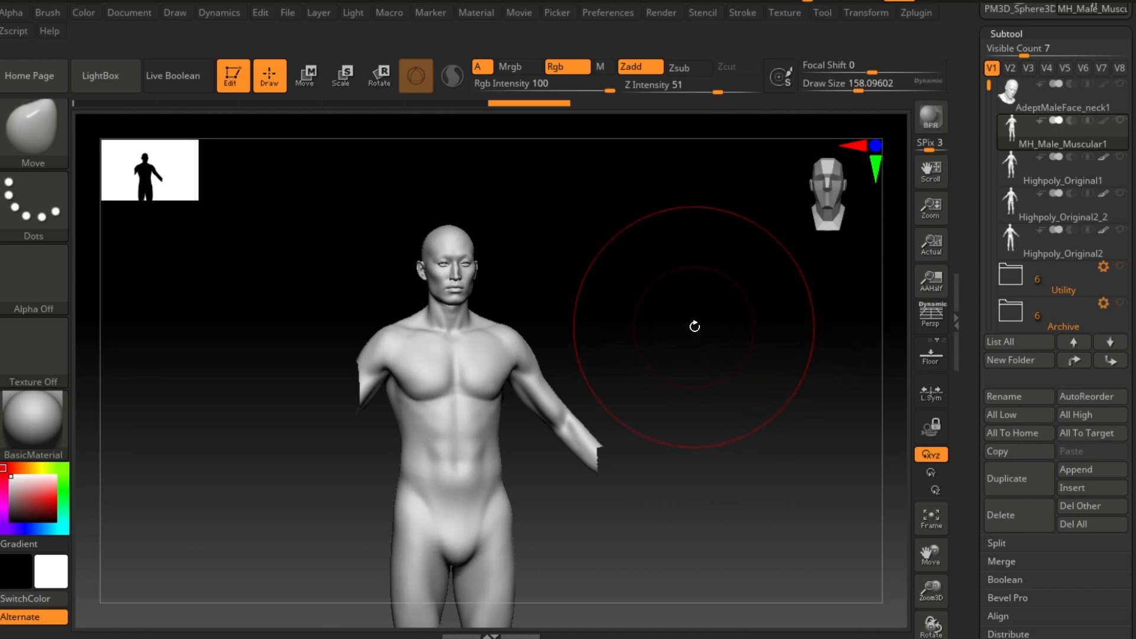
{"action": "right_click_drag", "start_coordinate": [698, 320], "coordinate": [673, 312], "text": "ctrl"}
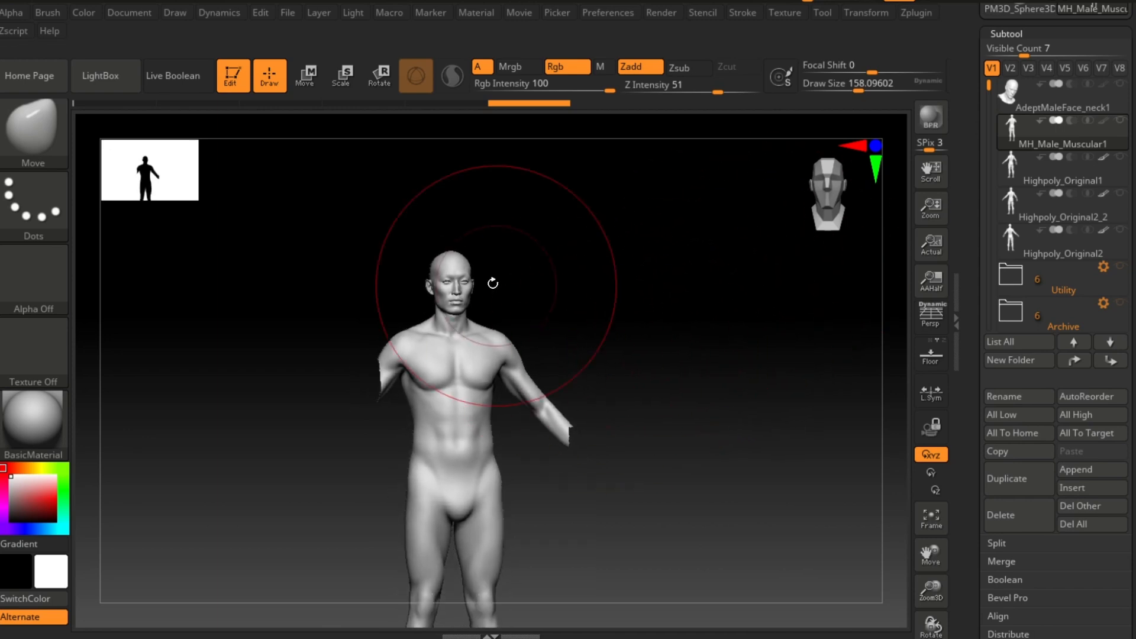
{"action": "right_click_drag", "start_coordinate": [675, 353], "coordinate": [722, 411], "text": "ctrl"}
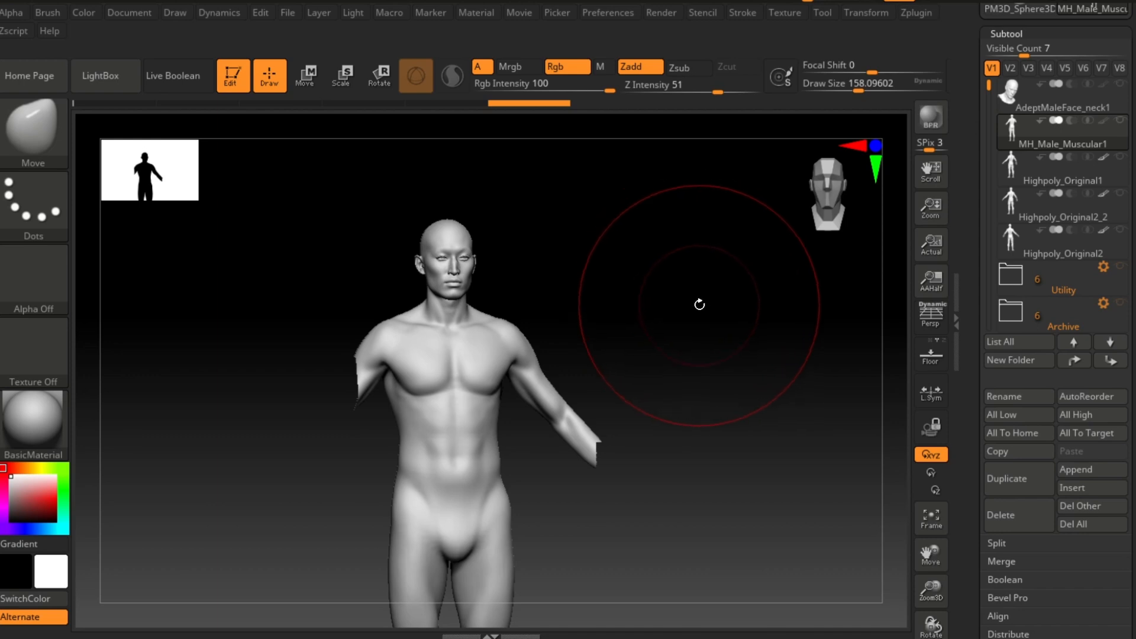
{"action": "left_click_drag", "start_coordinate": [703, 301], "coordinate": [624, 332]}
Step: Switch between the Highpoly_Original1 and MH_Male_Muscular1 subtools and view each body's back
{"action": "left_click", "coordinate": [1015, 161]}
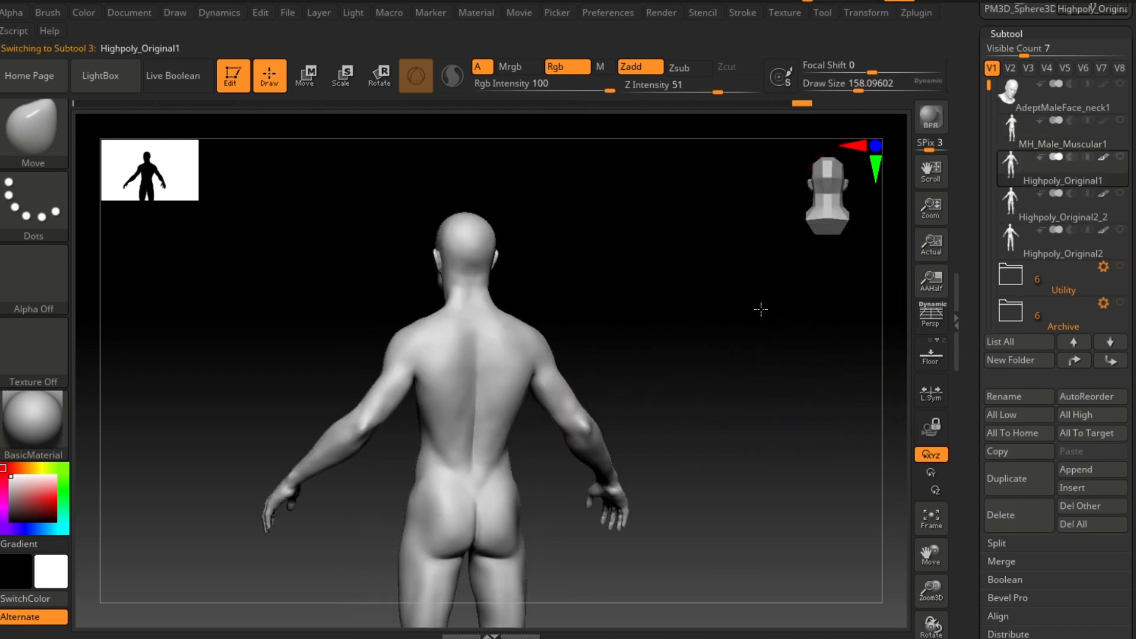
{"action": "mouse_move", "coordinate": [714, 337]}
{"action": "left_mouse_down", "text": "alt"}
{"action": "mouse_move", "coordinate": [738, 327]}
{"action": "mouse_move", "coordinate": [756, 342]}
{"action": "mouse_move", "coordinate": [764, 324]}
{"action": "left_mouse_up", "text": "alt"}
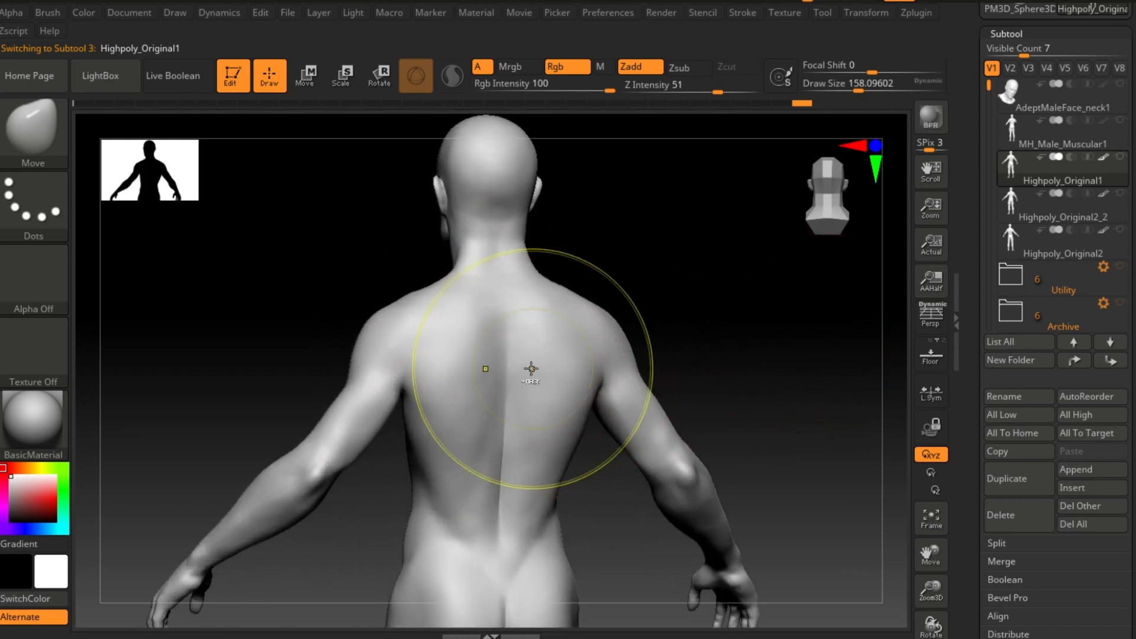
{"action": "key", "text": "ctrl"}
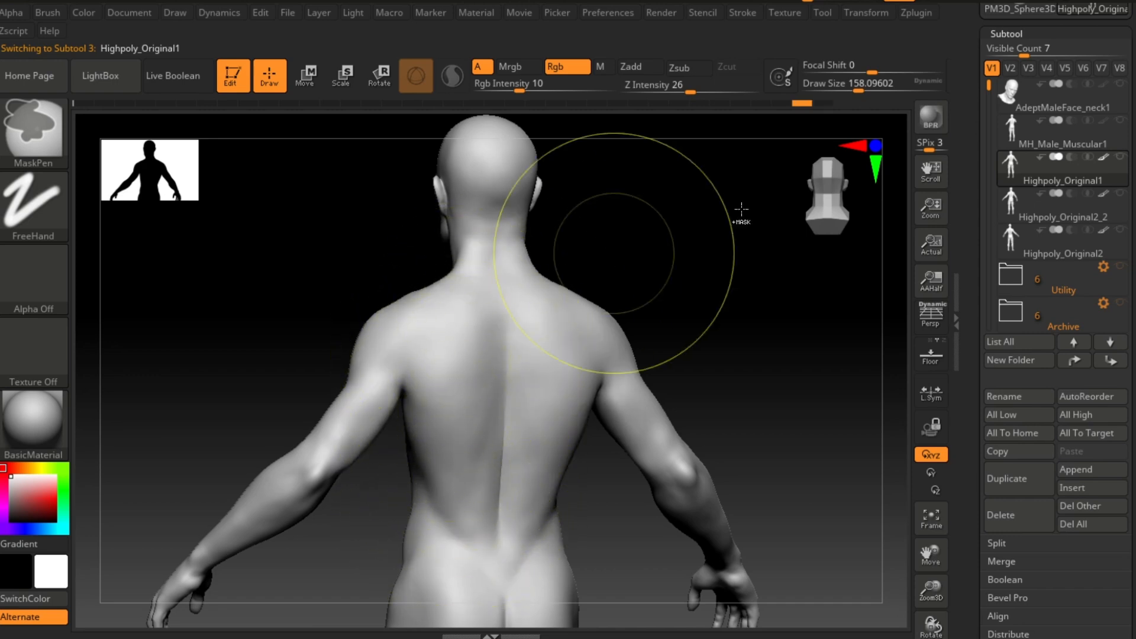
{"action": "left_click", "coordinate": [1011, 136]}
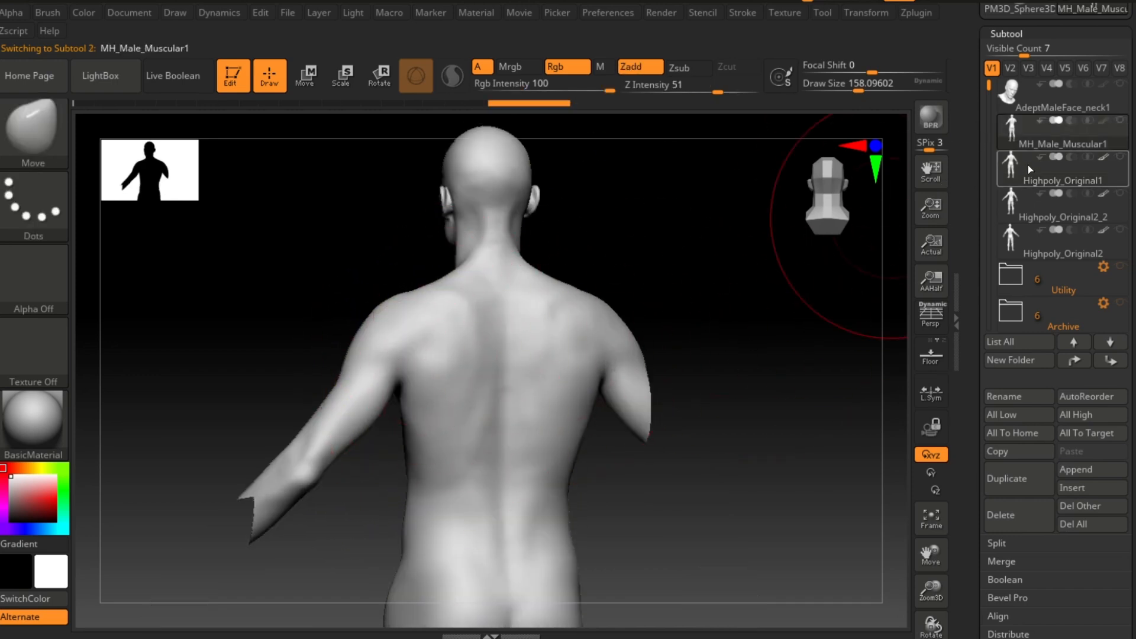
{"action": "left_click", "coordinate": [1012, 175]}
{"action": "mouse_move", "coordinate": [821, 274]}
{"action": "left_mouse_down"}
{"action": "mouse_move", "coordinate": [713, 286]}
{"action": "mouse_move", "coordinate": [663, 340]}
{"action": "mouse_move", "coordinate": [705, 331]}
{"action": "left_mouse_up"}
{"action": "key", "text": "ctrl"}
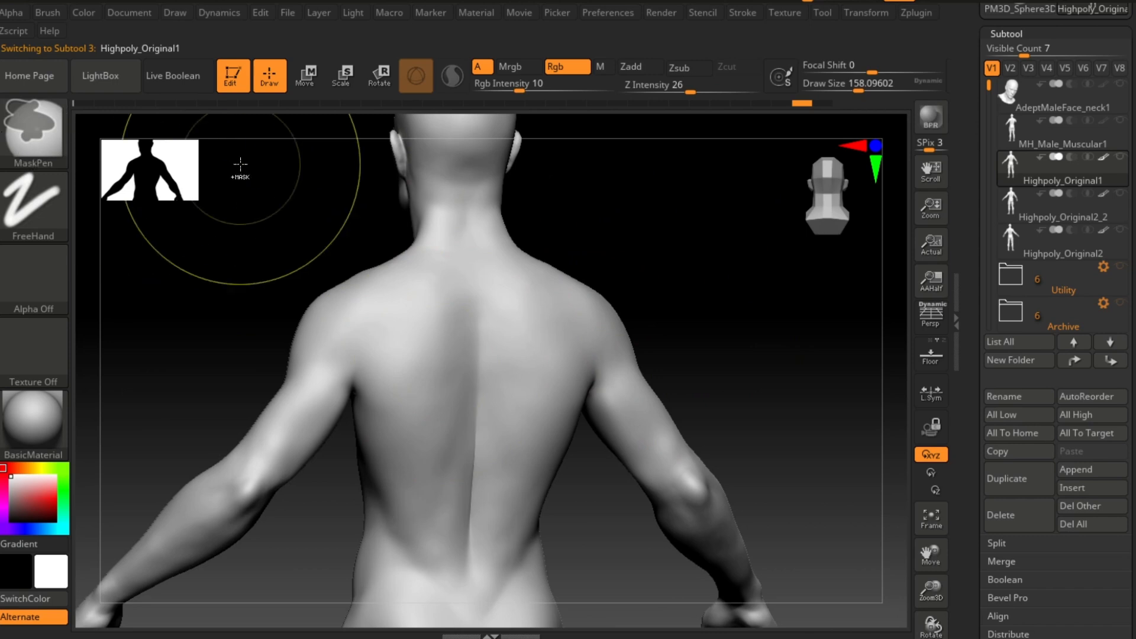
{"action": "left_click_drag", "start_coordinate": [521, 89], "coordinate": [610, 89]}
{"action": "mouse_move", "coordinate": [411, 337]}
{"action": "left_mouse_down"}
{"action": "mouse_move", "coordinate": [424, 357]}
{"action": "mouse_move", "coordinate": [418, 469]}
{"action": "left_mouse_up"}
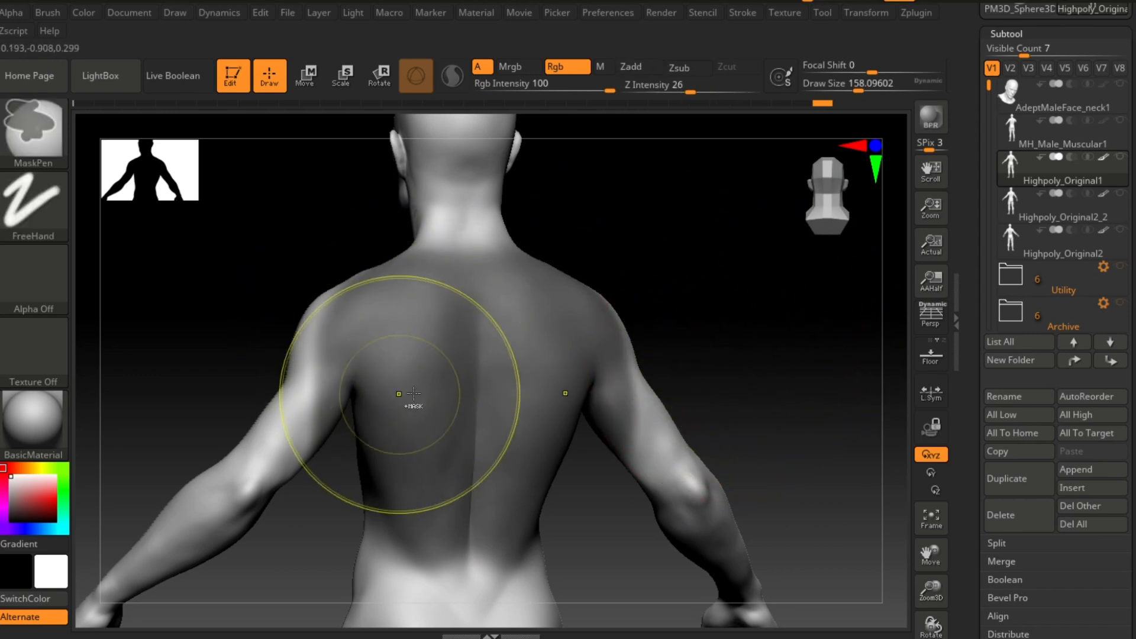
Step: Undo the last three changes on Highpoly_Original1, comparing its back between undo and redo
{"action": "key", "text": "ctrl+z"}
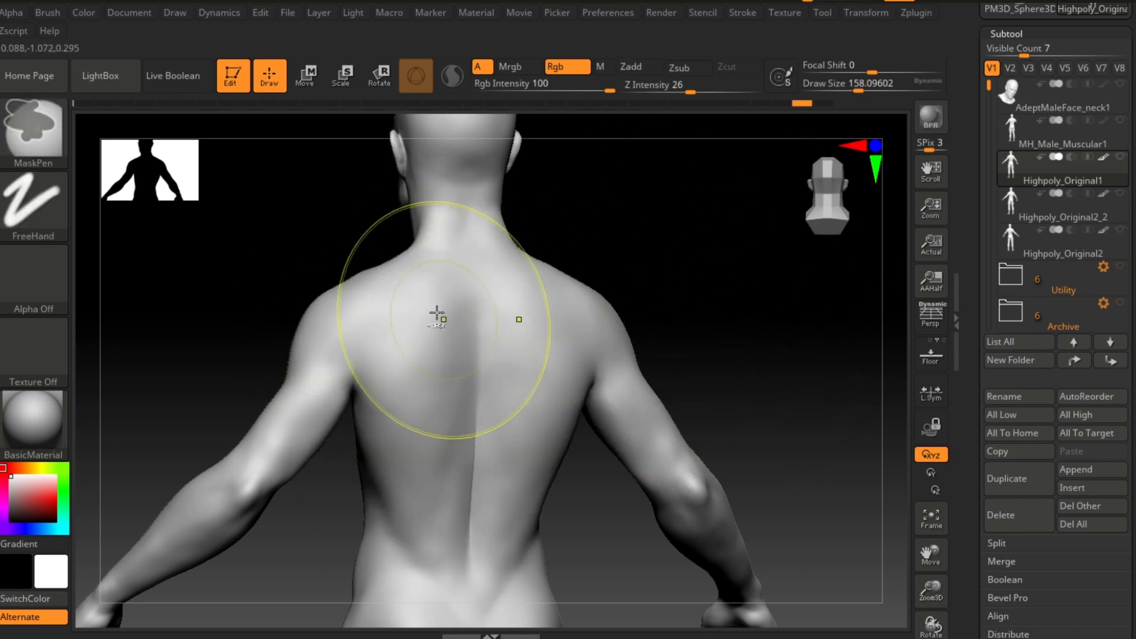
{"action": "key", "text": "ctrl+shift+z"}
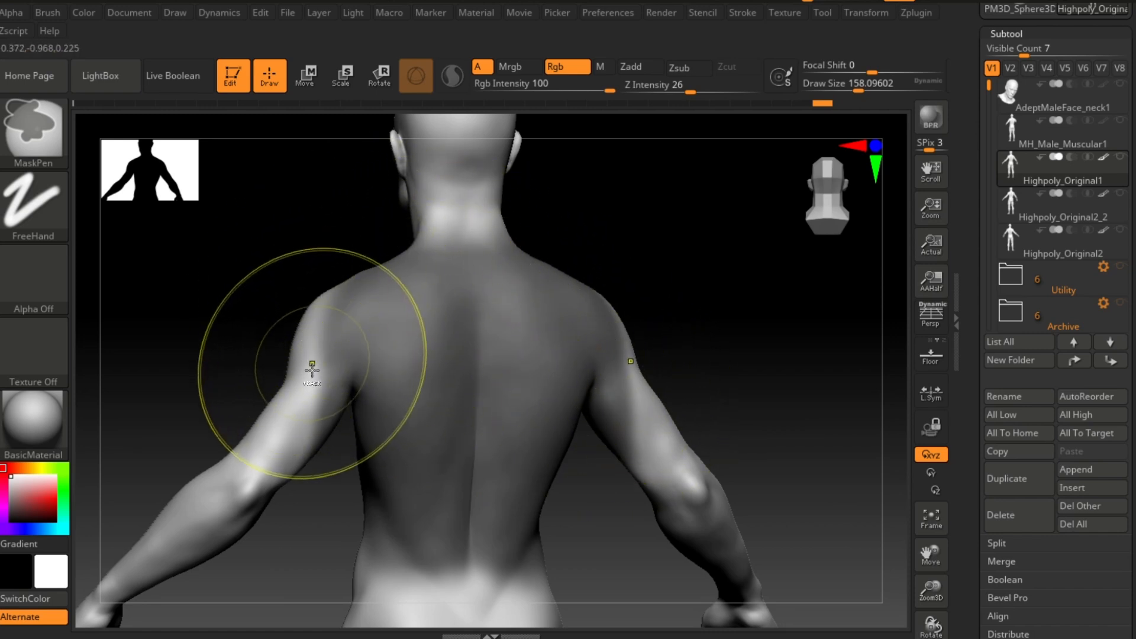
{"action": "key", "text": "ctrl+z"}
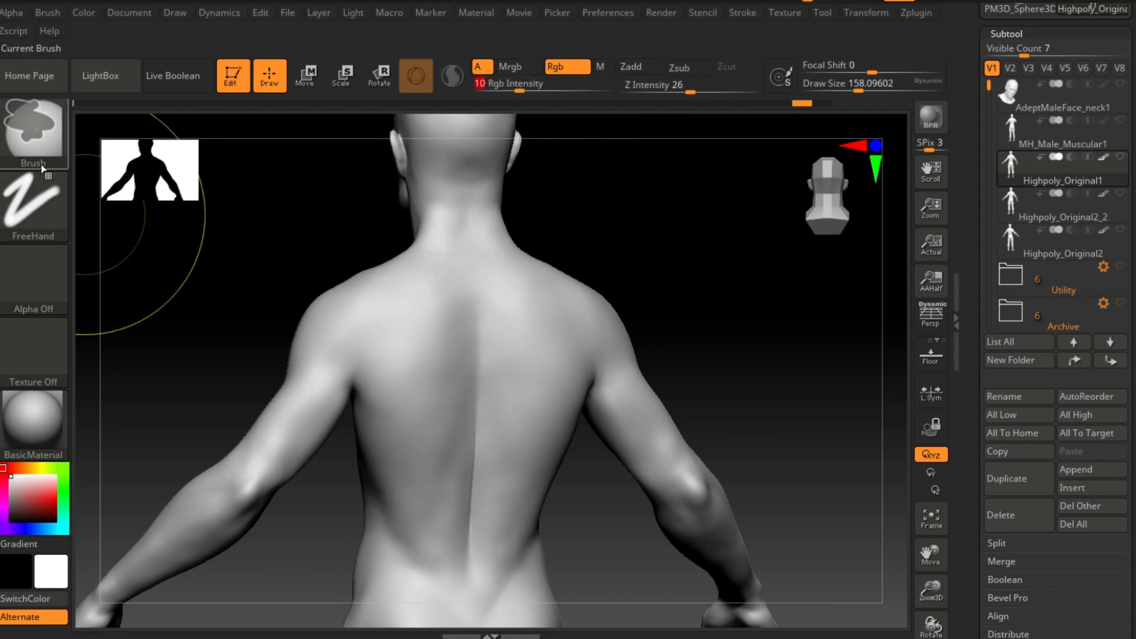
{"action": "left_click_drag", "start_coordinate": [426, 323], "coordinate": [447, 547], "text": "ctrl"}
{"action": "left_click_drag", "start_coordinate": [711, 356], "coordinate": [701, 337], "text": "alt"}
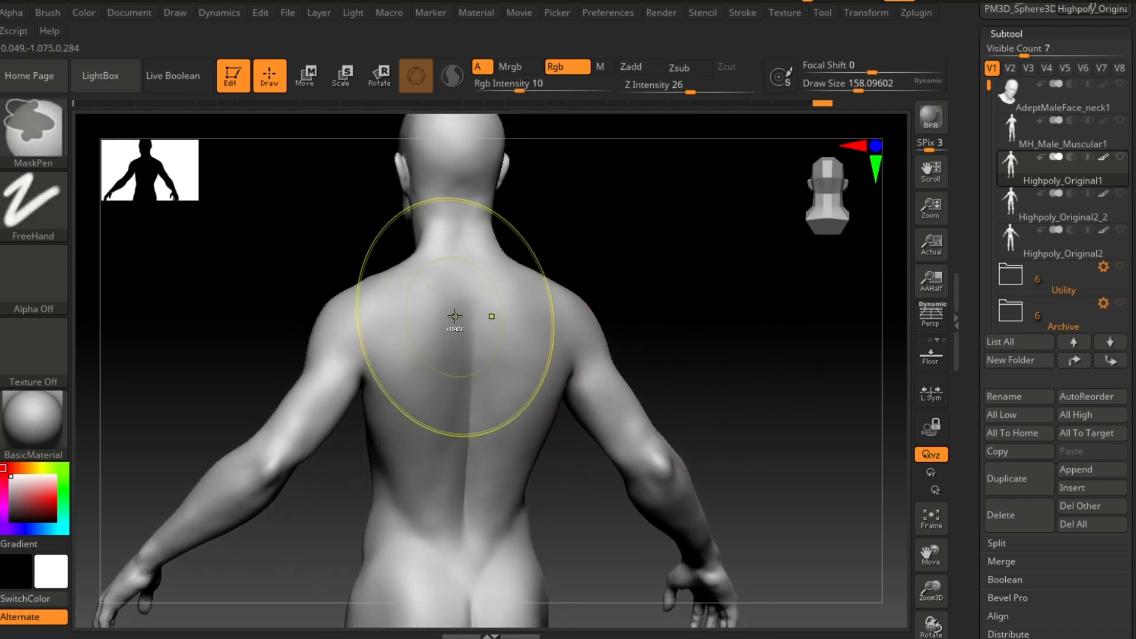
{"action": "key", "text": "ctrl+z"}
{"action": "left_click_drag", "start_coordinate": [438, 274], "coordinate": [441, 485], "text": "ctrl"}
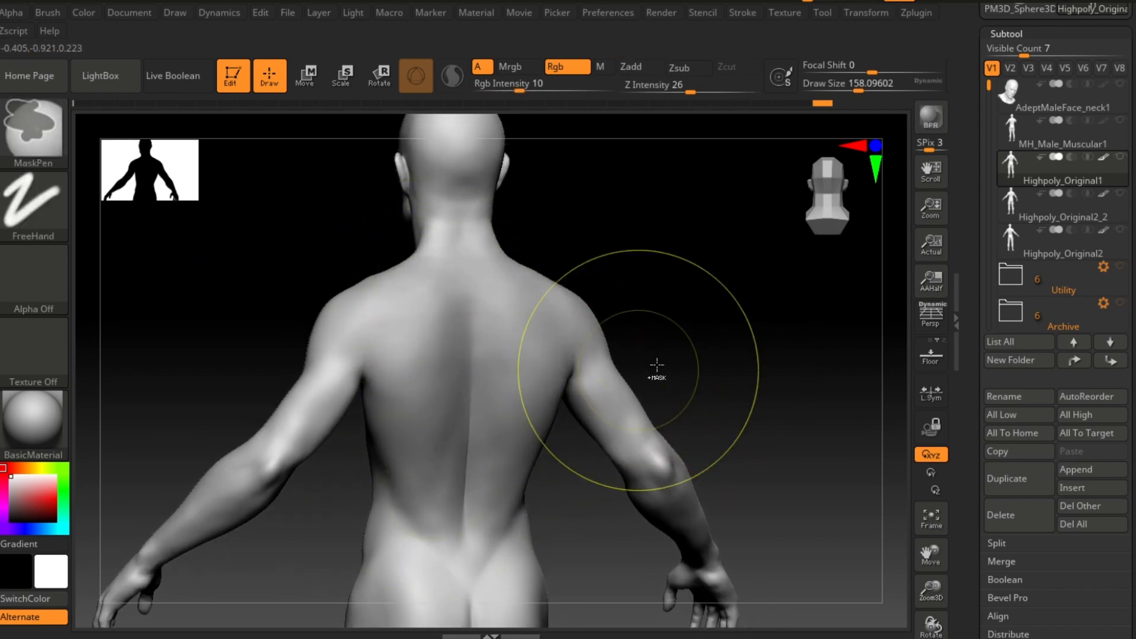
{"action": "key", "text": "ctrl+z"}
{"action": "left_click_drag", "start_coordinate": [425, 297], "coordinate": [421, 553], "text": "ctrl"}
{"action": "mouse_move", "coordinate": [740, 373]}
{"action": "left_mouse_down", "text": "alt"}
{"action": "mouse_move", "coordinate": [753, 378]}
{"action": "mouse_move", "coordinate": [742, 305]}
{"action": "mouse_move", "coordinate": [756, 341]}
{"action": "left_mouse_up", "text": "alt"}
Step: Make MH_Male_Muscular1 visible together with Highpoly_Original1 so both bodies overlap
{"action": "left_click", "coordinate": [722, 321], "text": "ctrl"}
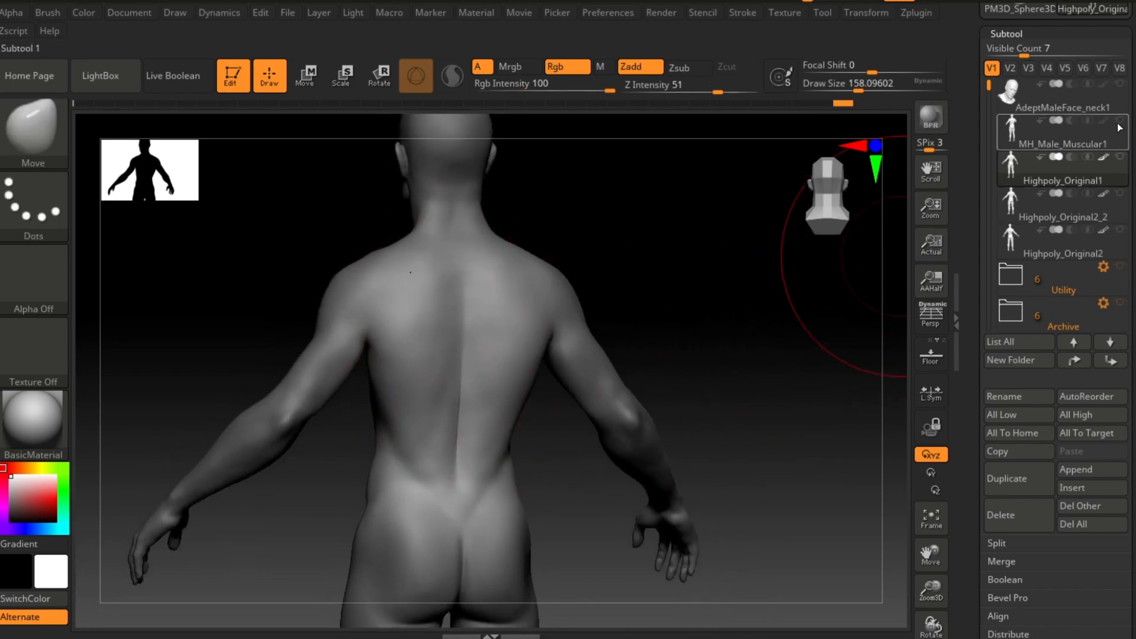
{"action": "left_click", "coordinate": [1079, 178]}
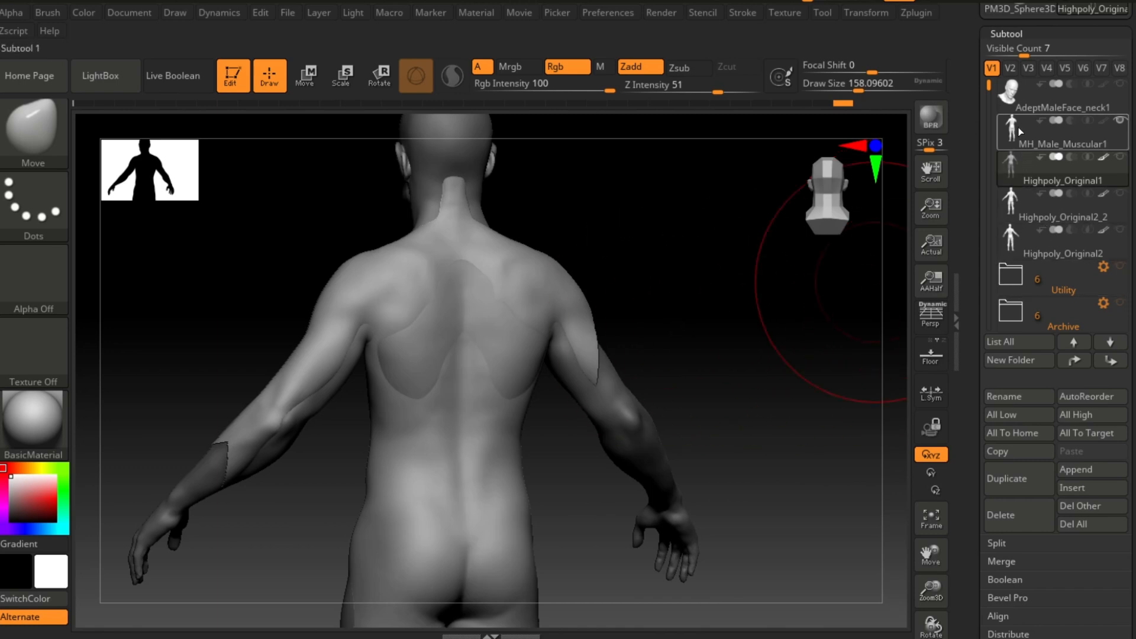
{"action": "left_click_drag", "start_coordinate": [730, 353], "coordinate": [753, 325], "text": "alt"}
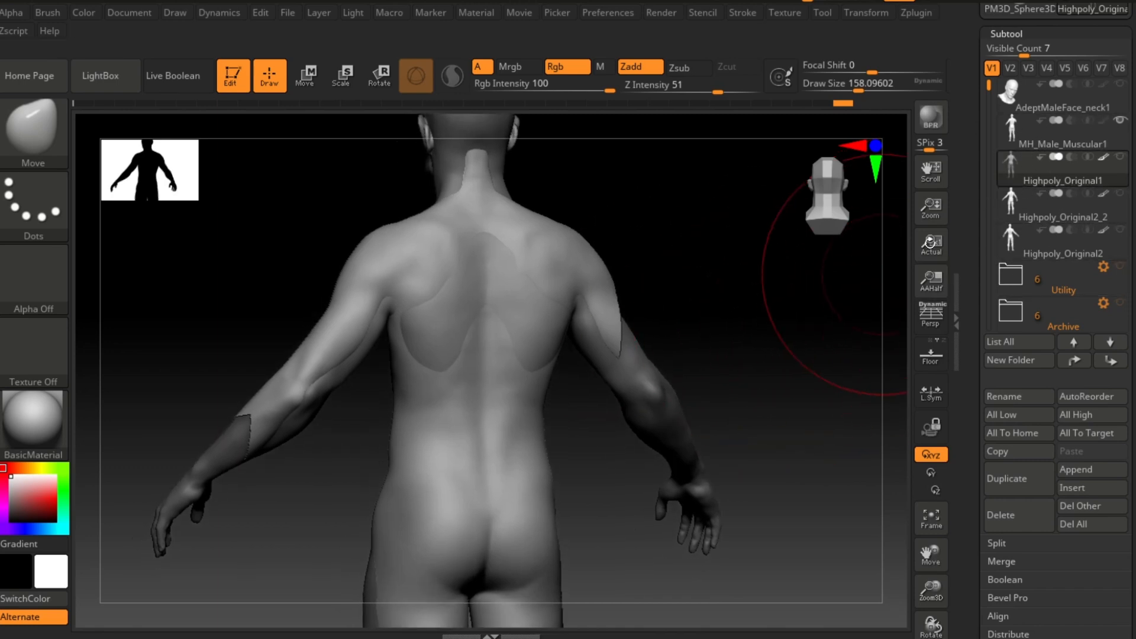
Step: Select Highpoly_Original1 as target and project the visible subtools onto it with ProjectAll
{"action": "left_click_drag", "start_coordinate": [1132, 236], "coordinate": [1132, 220]}
{"action": "left_click", "coordinate": [1020, 126]}
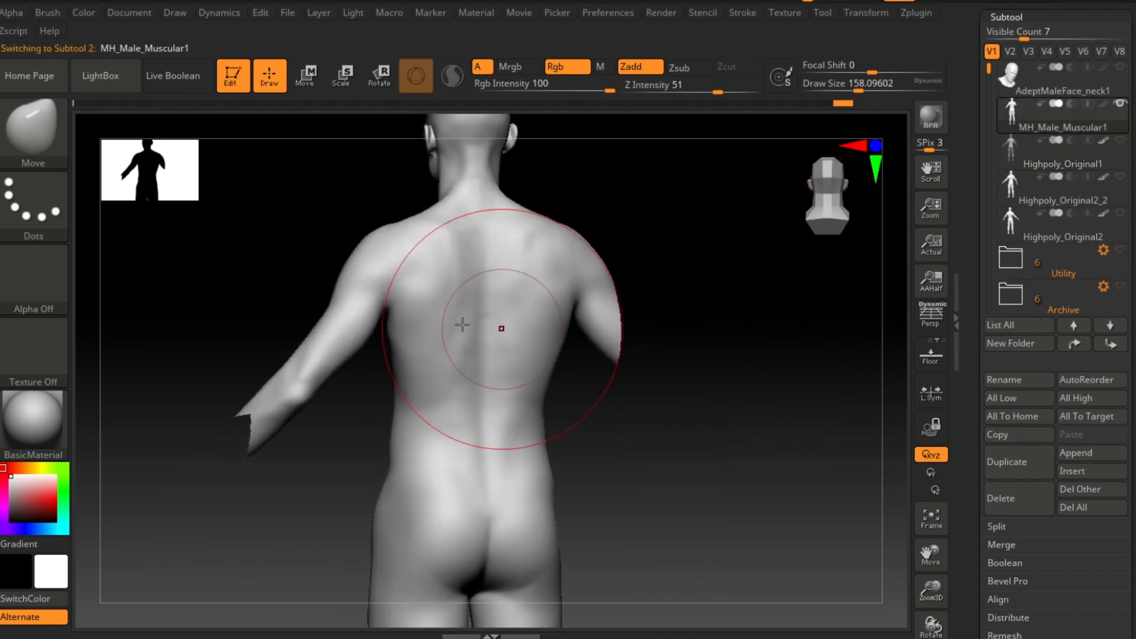
{"action": "left_click", "coordinate": [1013, 150]}
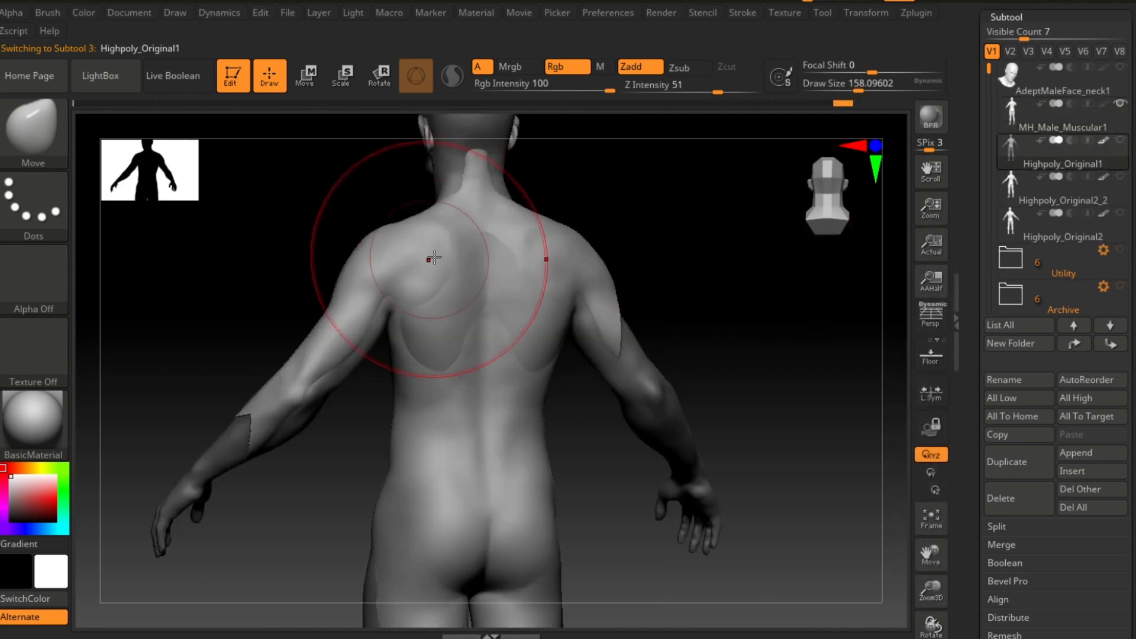
{"action": "left_click_drag", "start_coordinate": [1133, 385], "coordinate": [1132, 98]}
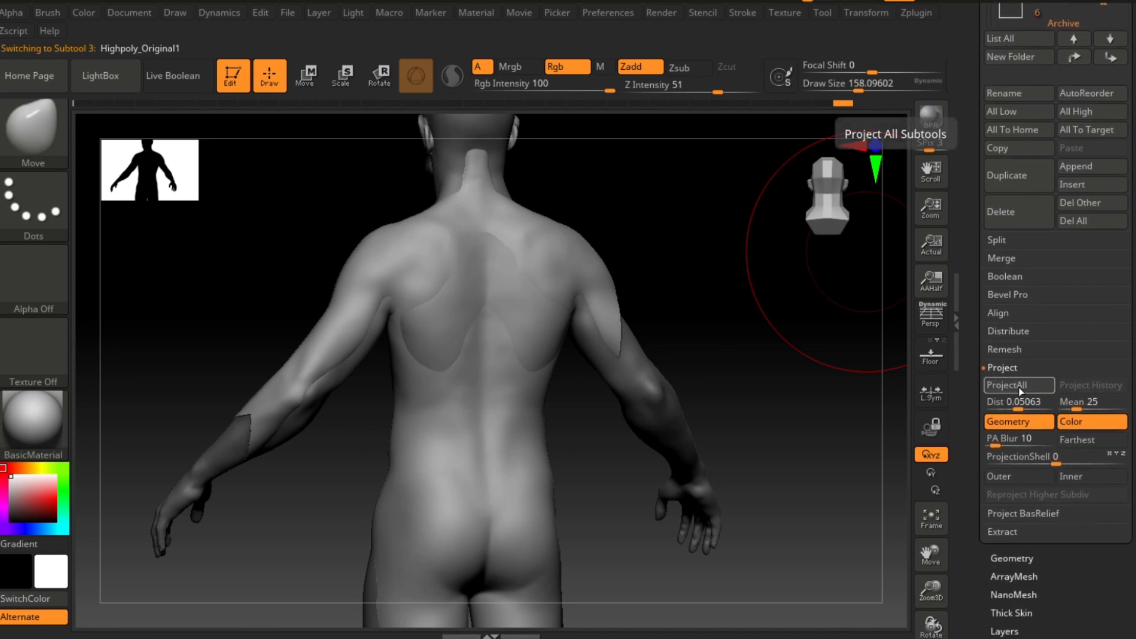
{"action": "left_click", "coordinate": [1042, 388]}
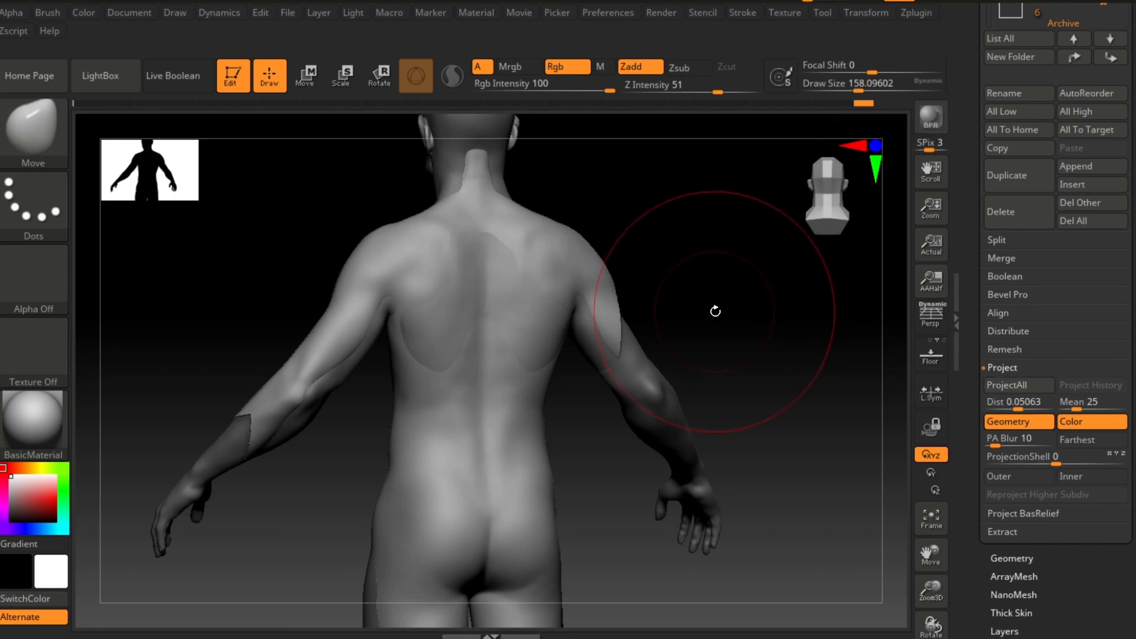
Step: Hide the other subtools so only Highpoly_Original1 is displayed
{"action": "left_click_drag", "start_coordinate": [736, 298], "coordinate": [716, 311], "text": "alt"}
{"action": "left_click_drag", "start_coordinate": [969, 299], "coordinate": [969, 617]}
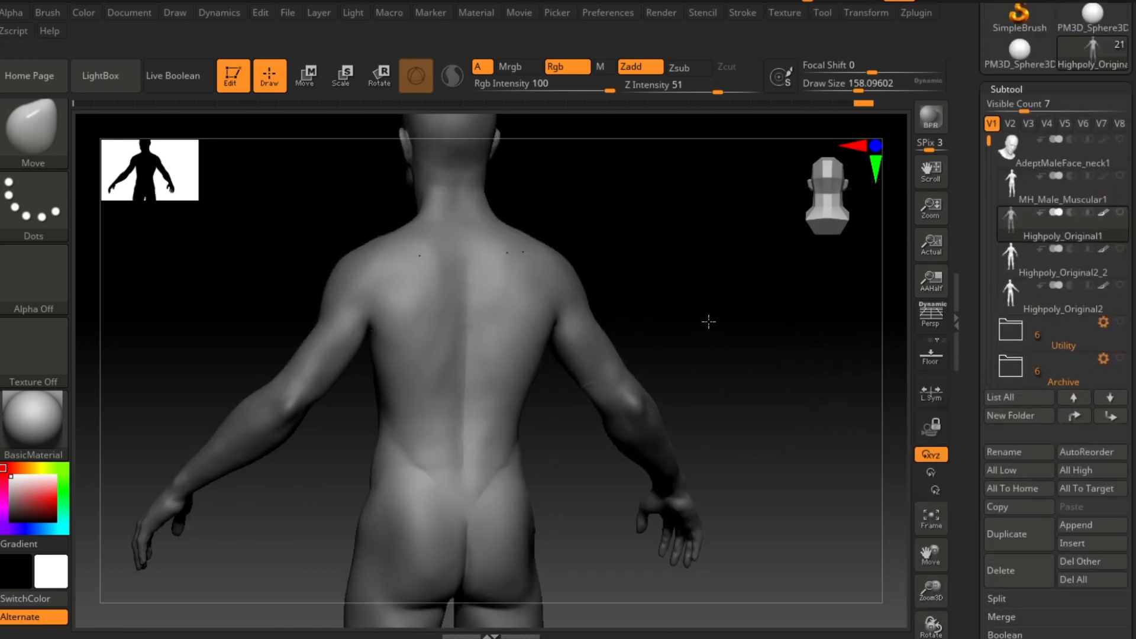
{"action": "left_click", "coordinate": [1118, 216]}
Step: Undo and redo the projection repeatedly to compare the back before and after it
{"action": "key", "text": "ctrl+z"}
{"action": "key", "text": "ctrl+z"}
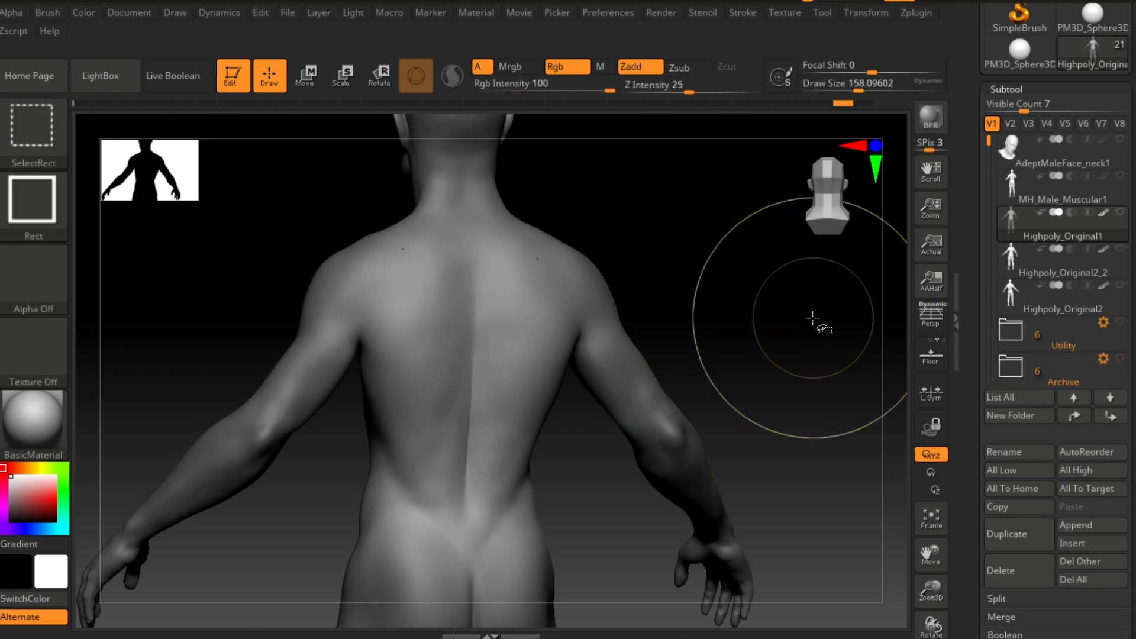
{"action": "key", "text": "ctrl+shift+z"}
{"action": "key", "text": "ctrl+z"}
{"action": "key", "text": "ctrl+shift+z"}
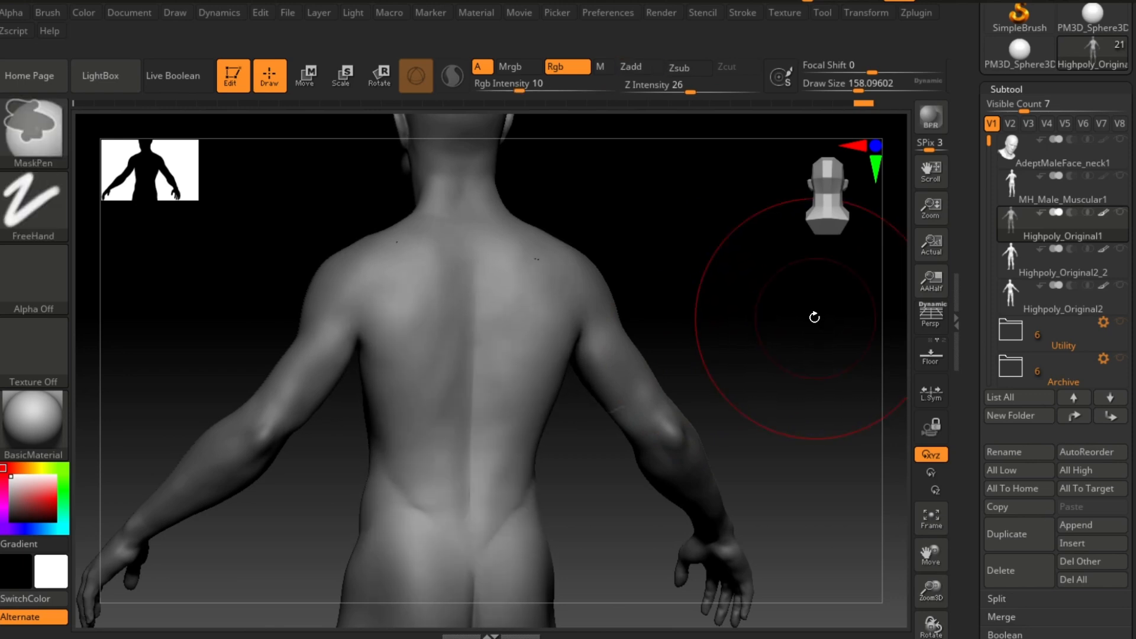
{"action": "key", "text": "ctrl+shift+z"}
{"action": "key", "text": "ctrl+z"}
{"action": "key", "text": "ctrl+shift+z"}
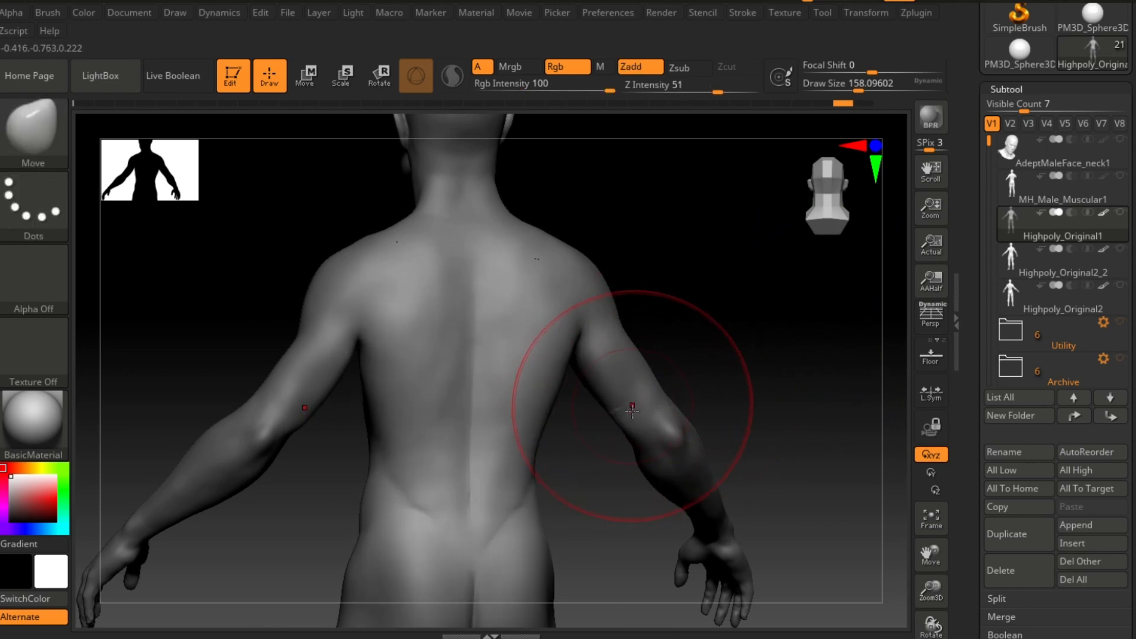
{"action": "mouse_move", "coordinate": [726, 326]}
{"action": "left_mouse_down", "text": "alt"}
{"action": "mouse_move", "coordinate": [763, 318]}
{"action": "mouse_move", "coordinate": [753, 286]}
{"action": "left_mouse_up", "text": "alt"}
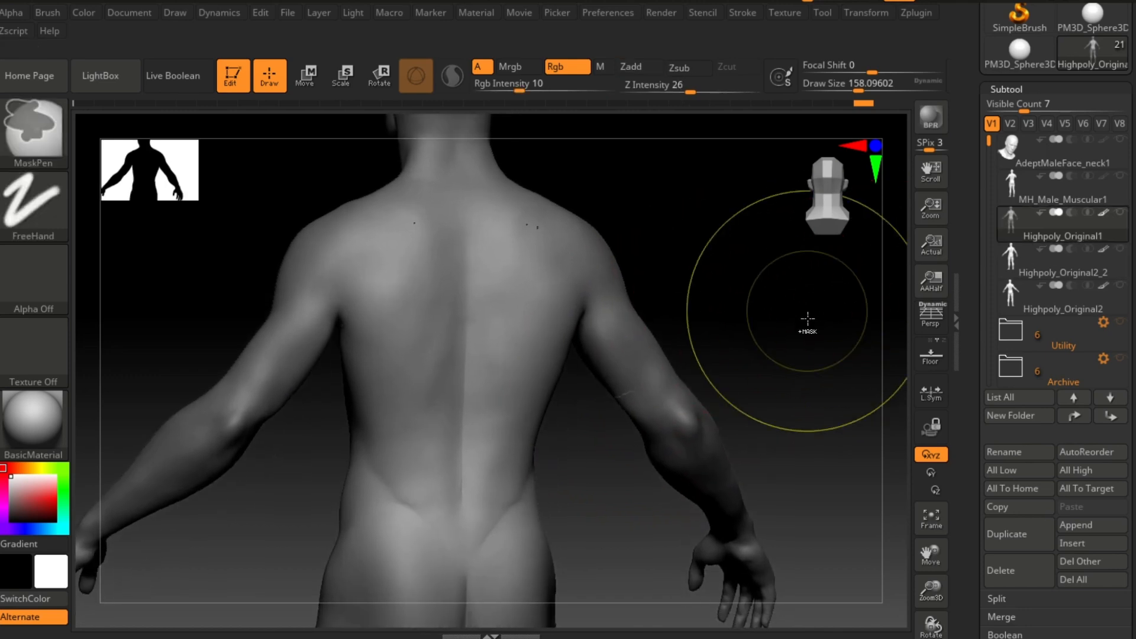
{"action": "key", "text": "ctrl+z"}
{"action": "key", "text": "ctrl+shift+z"}
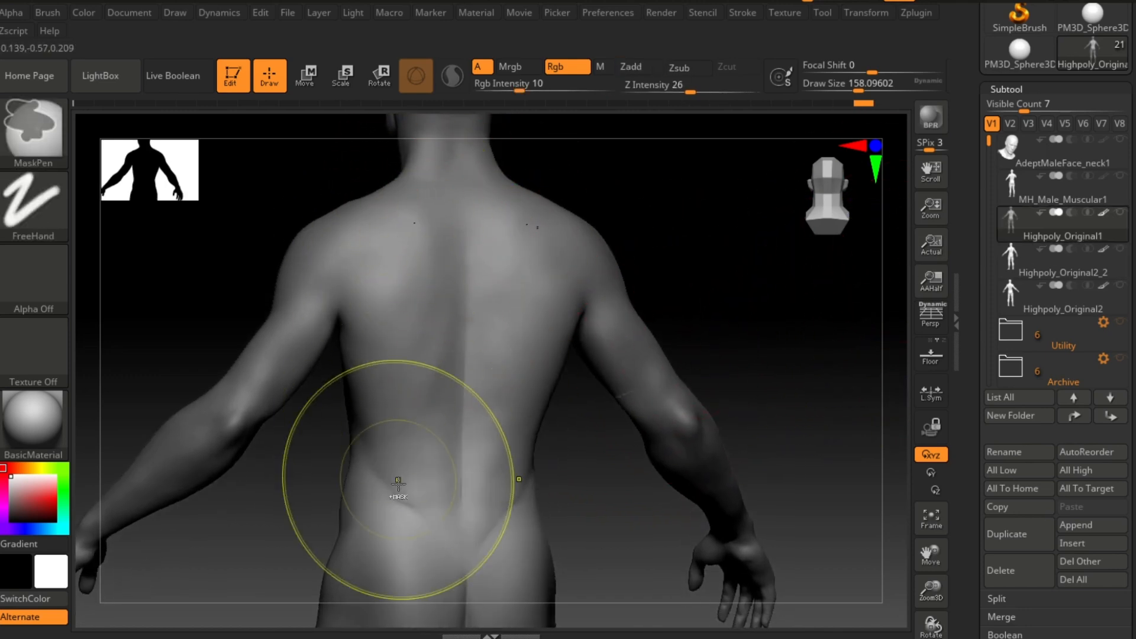
Step: Orbit toward the shoulder and compare the projection again by undoing and redoing it
{"action": "left_click_drag", "start_coordinate": [746, 312], "coordinate": [735, 299], "text": "alt"}
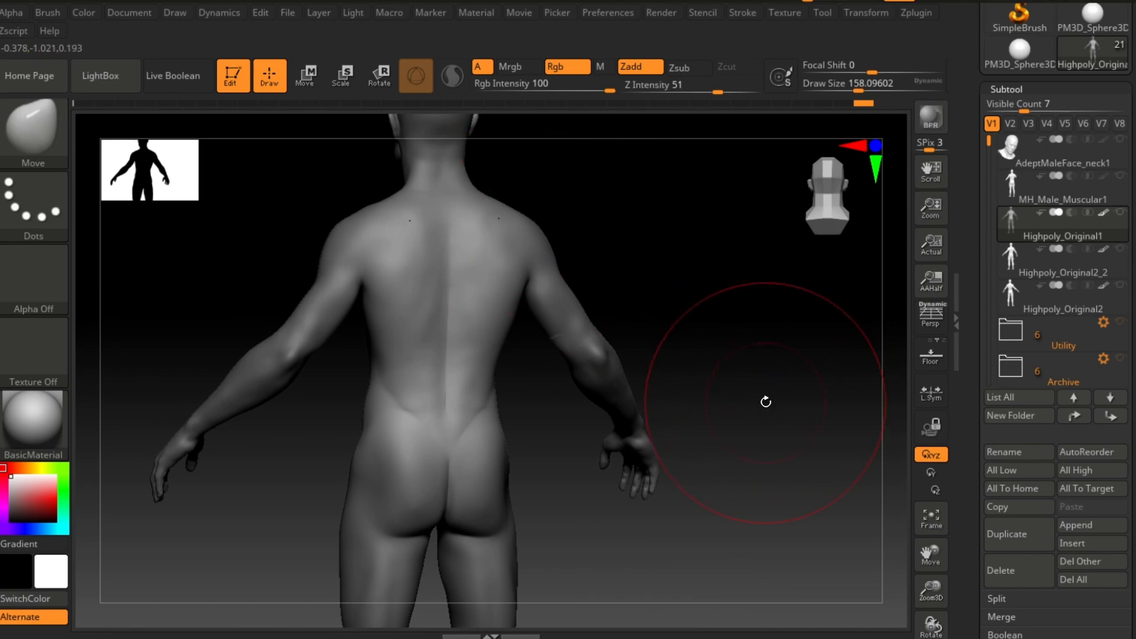
{"action": "left_click_drag", "start_coordinate": [770, 378], "coordinate": [788, 345]}
{"action": "left_click_drag", "start_coordinate": [678, 332], "coordinate": [740, 368], "text": "alt"}
{"action": "key", "text": "ctrl+z"}
{"action": "key", "text": "ctrl+z"}
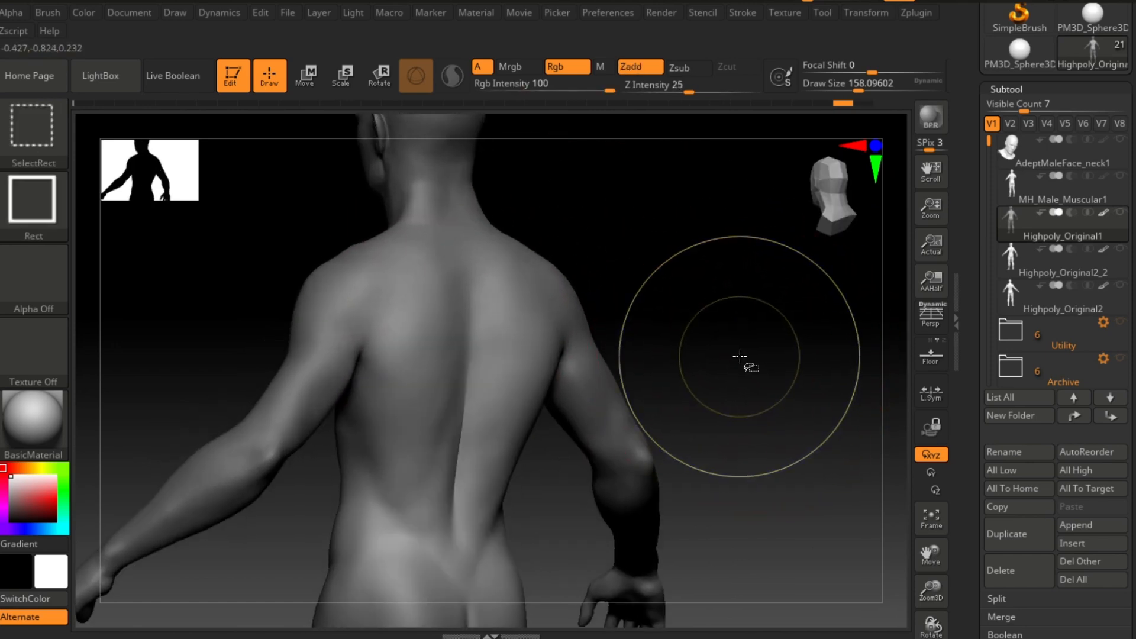
{"action": "key", "text": "ctrl+shift+z"}
{"action": "key", "text": "ctrl+shift+z"}
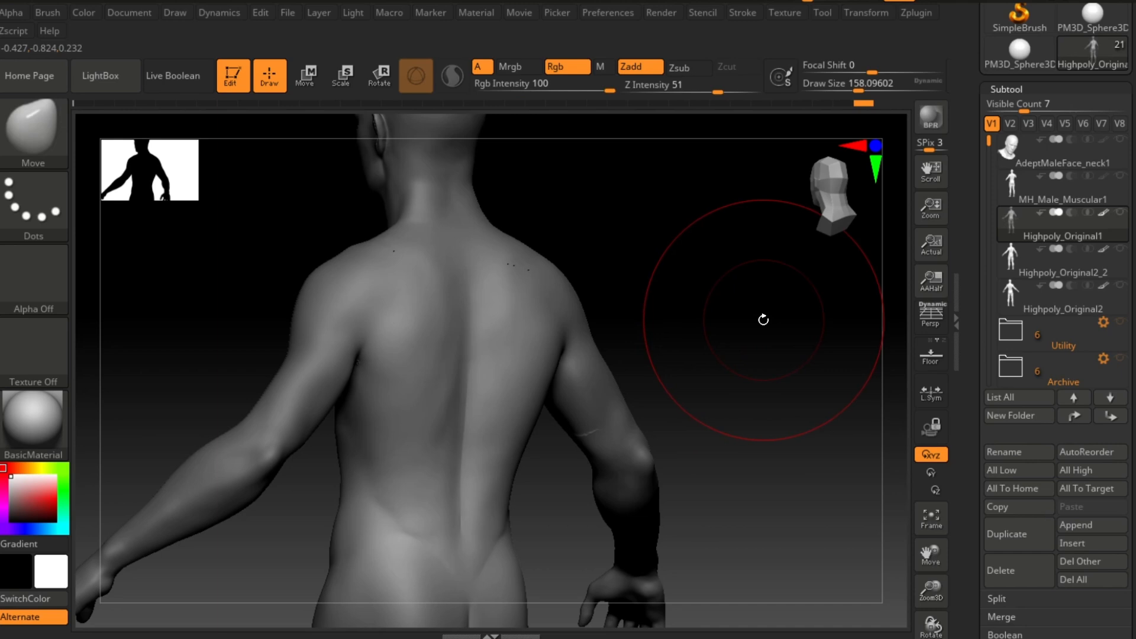
{"action": "left_click_drag", "start_coordinate": [725, 299], "coordinate": [751, 302]}
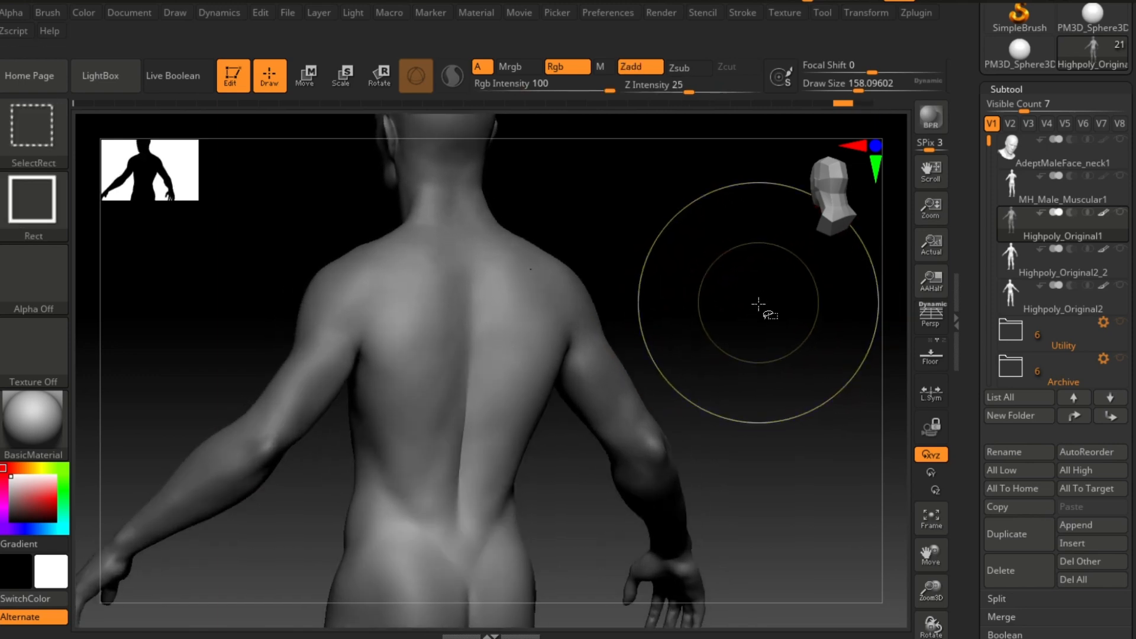
Step: Select the Highpoly_Original1 subtool and compare the projection on the back by undoing and redoing it
{"action": "mouse_move", "coordinate": [761, 304]}
{"action": "left_mouse_down", "text": "shift"}
{"action": "mouse_move", "coordinate": [722, 291]}
{"action": "mouse_move", "coordinate": [728, 333]}
{"action": "mouse_move", "coordinate": [744, 348]}
{"action": "mouse_move", "coordinate": [814, 342]}
{"action": "mouse_move", "coordinate": [794, 346]}
{"action": "mouse_move", "coordinate": [818, 335]}
{"action": "mouse_move", "coordinate": [776, 324]}
{"action": "mouse_move", "coordinate": [826, 314]}
{"action": "mouse_move", "coordinate": [755, 331]}
{"action": "left_mouse_up", "text": "shift"}
{"action": "left_click", "coordinate": [1014, 193]}
{"action": "left_click", "coordinate": [1010, 234]}
{"action": "key", "text": "ctrl"}
{"action": "mouse_move", "coordinate": [756, 331]}
{"action": "right_mouse_down", "text": "ctrl"}
{"action": "mouse_move", "coordinate": [737, 309]}
{"action": "mouse_move", "coordinate": [787, 377]}
{"action": "right_mouse_up", "text": "ctrl"}
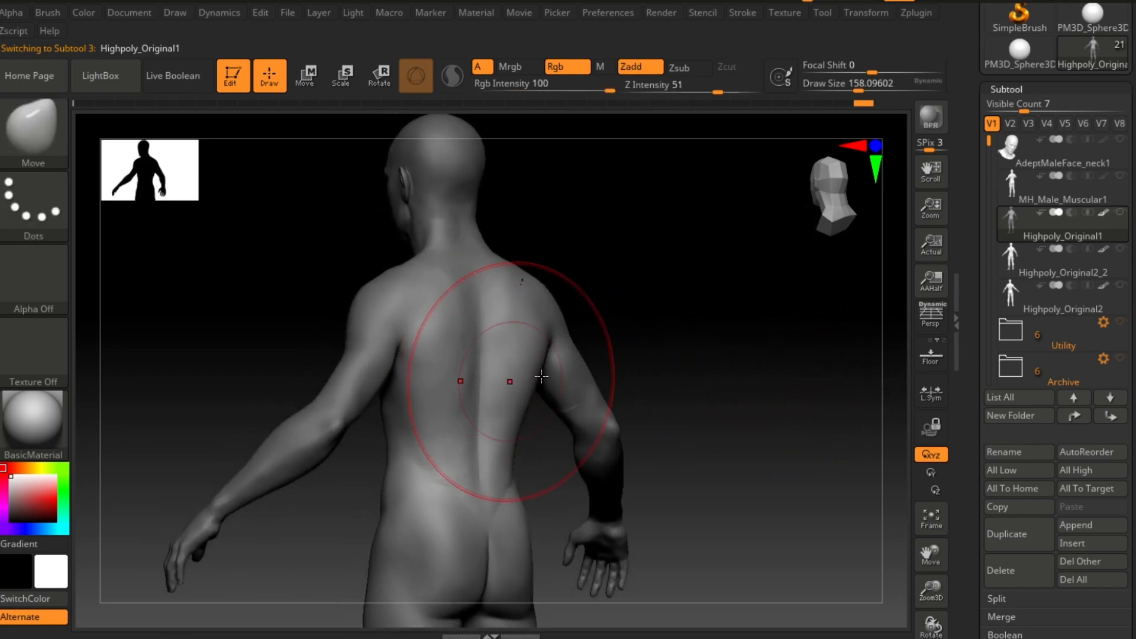
{"action": "left_click_drag", "start_coordinate": [728, 353], "coordinate": [543, 342]}
{"action": "left_click_drag", "start_coordinate": [632, 351], "coordinate": [707, 342]}
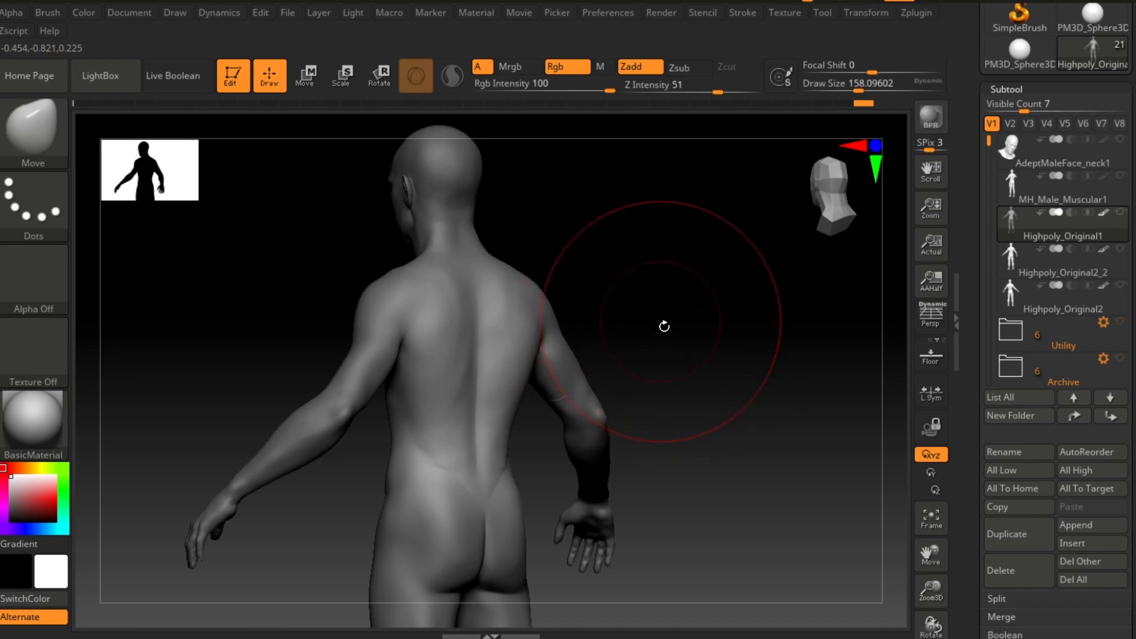
{"action": "mouse_move", "coordinate": [732, 320]}
{"action": "left_mouse_down", "text": "shift"}
{"action": "mouse_move", "coordinate": [718, 314]}
{"action": "mouse_move", "coordinate": [719, 331]}
{"action": "mouse_move", "coordinate": [736, 314]}
{"action": "mouse_move", "coordinate": [846, 335]}
{"action": "left_mouse_up", "text": "shift"}
{"action": "key", "text": "ctrl+z"}
{"action": "key", "text": "ctrl+shift+z"}
{"action": "left_click_drag", "start_coordinate": [743, 296], "coordinate": [730, 297]}
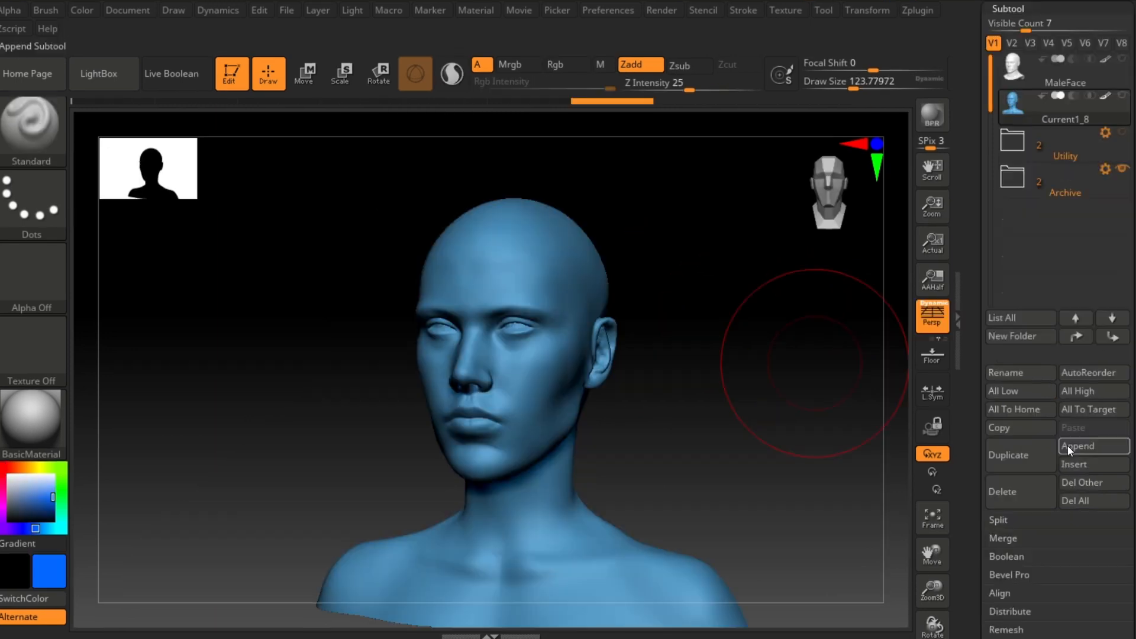
Step: Switch to the Move brush and examine the MaleFace head's face from several angles
{"action": "left_click_drag", "start_coordinate": [784, 334], "coordinate": [665, 338], "text": "alt"}
{"action": "left_click_drag", "start_coordinate": [678, 380], "coordinate": [771, 332]}
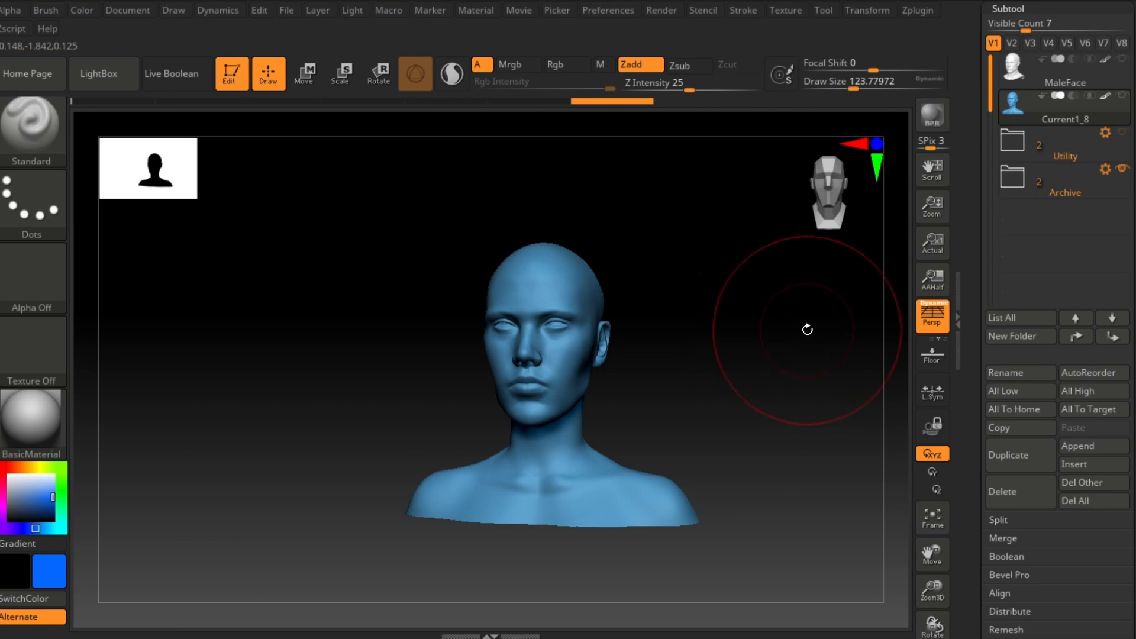
{"action": "left_click_drag", "start_coordinate": [723, 339], "coordinate": [786, 402], "text": "alt"}
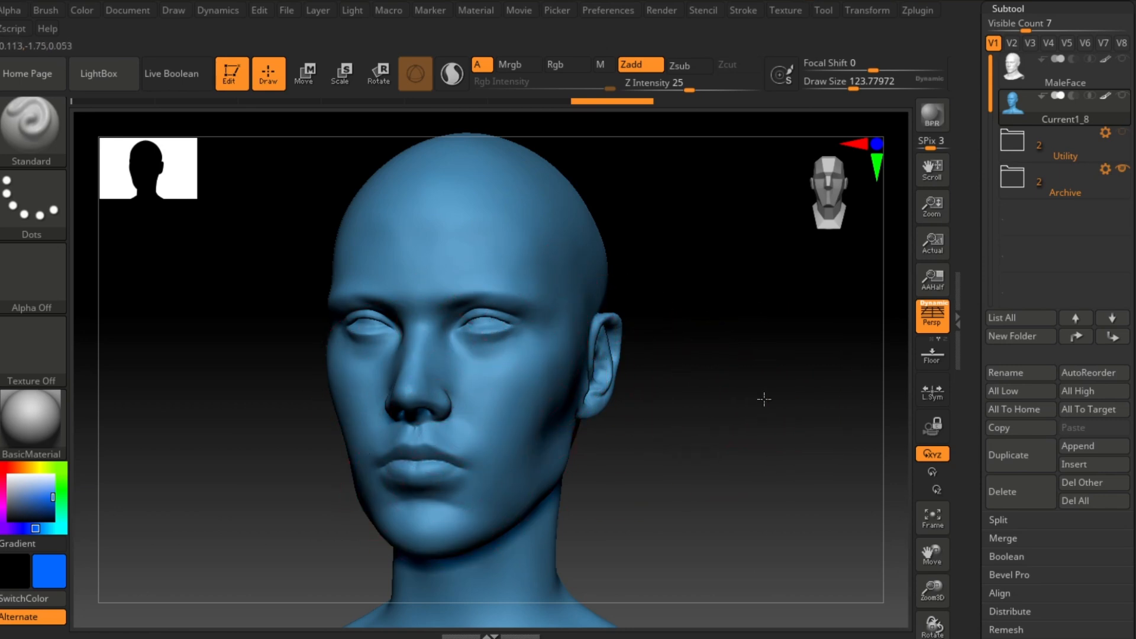
{"action": "left_click_drag", "start_coordinate": [764, 399], "coordinate": [728, 419]}
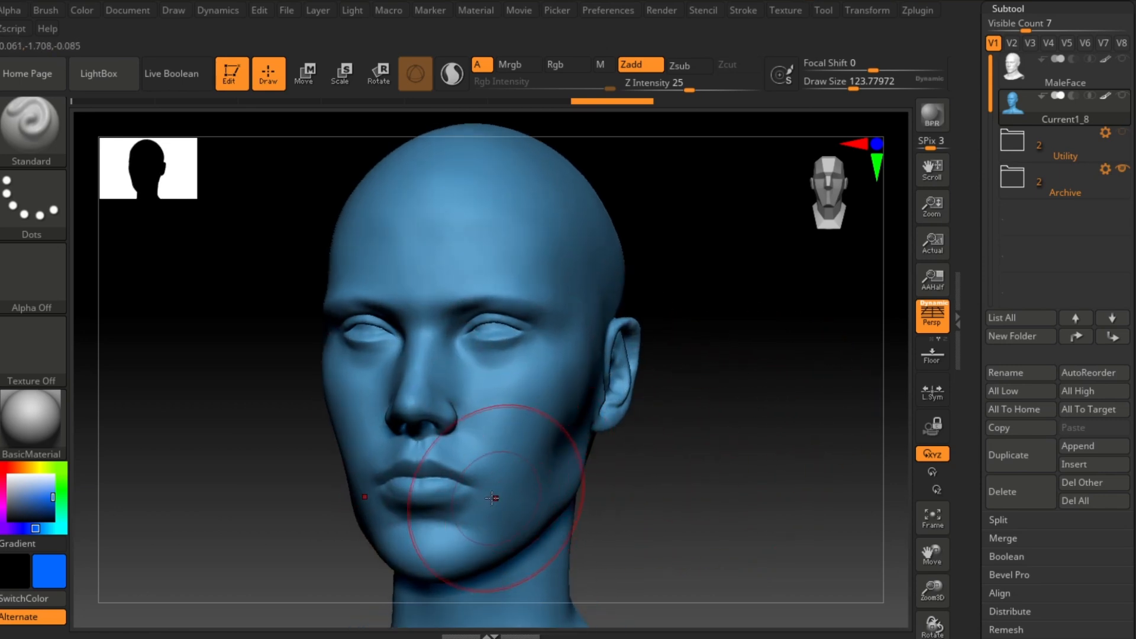
{"action": "mouse_move", "coordinate": [698, 468]}
{"action": "left_mouse_down", "text": "alt"}
{"action": "mouse_move", "coordinate": [732, 416]}
{"action": "mouse_move", "coordinate": [761, 456]}
{"action": "mouse_move", "coordinate": [792, 390]}
{"action": "mouse_move", "coordinate": [740, 411]}
{"action": "left_mouse_up", "text": "alt"}
{"action": "left_click", "coordinate": [44, 129]}
{"action": "key", "text": "m"}
{"action": "key", "text": "v"}
{"action": "right_click_drag", "start_coordinate": [602, 475], "coordinate": [518, 435]}
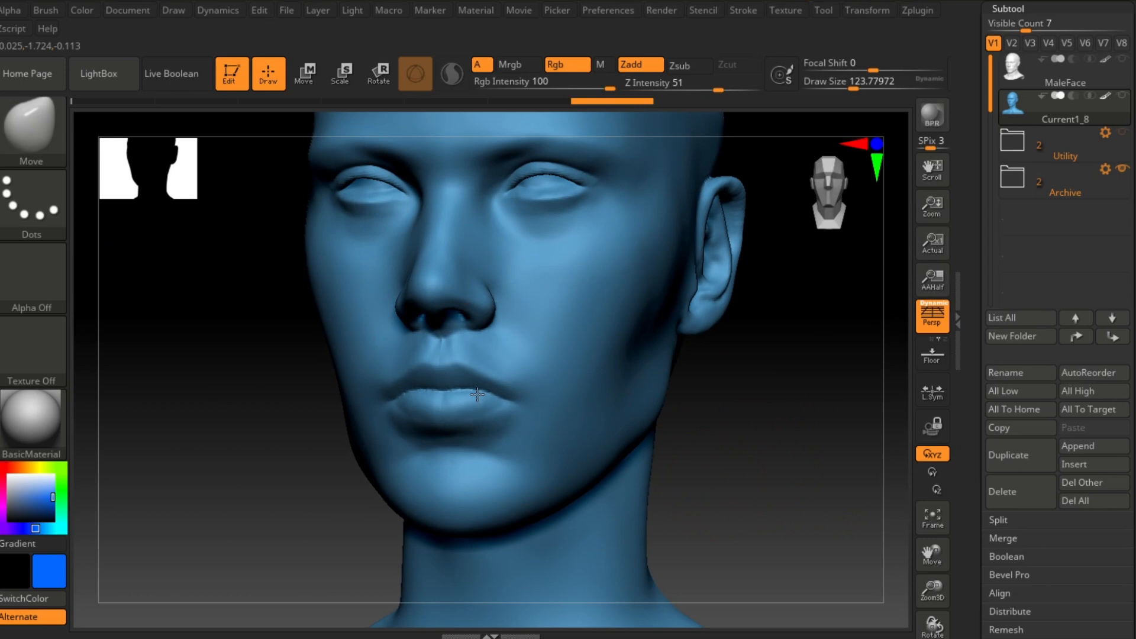
{"action": "left_click_drag", "start_coordinate": [468, 391], "coordinate": [470, 388]}
{"action": "left_click_drag", "start_coordinate": [732, 390], "coordinate": [764, 441]}
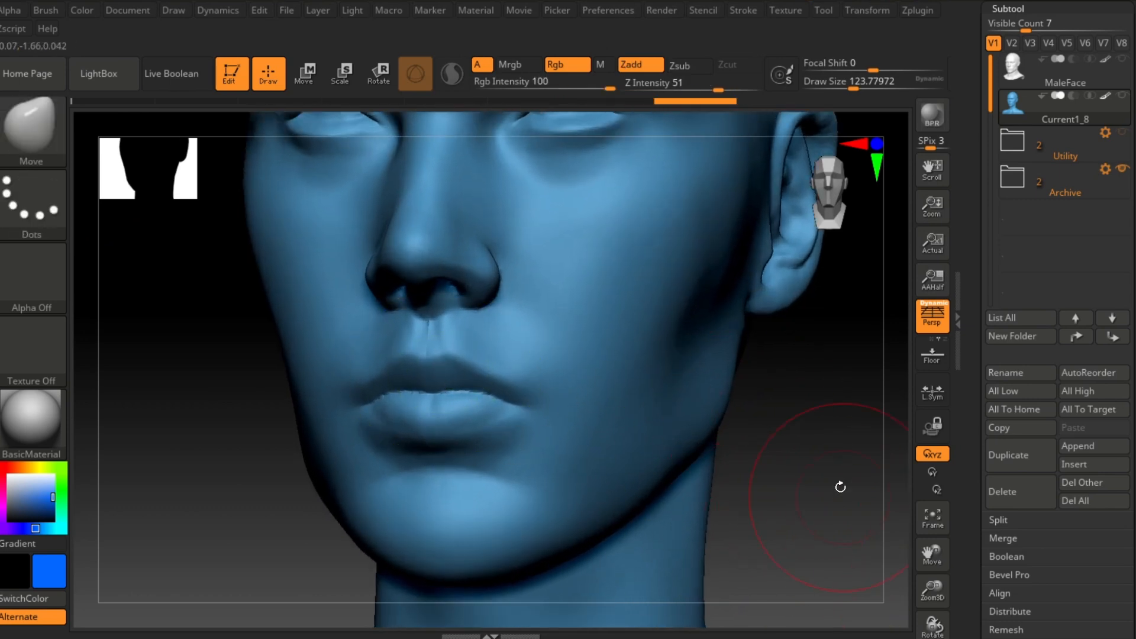
Step: Undo the last three changes on the head, checking the face between undos
{"action": "key", "text": "ctrl+z"}
{"action": "left_click_drag", "start_coordinate": [472, 377], "coordinate": [492, 350]}
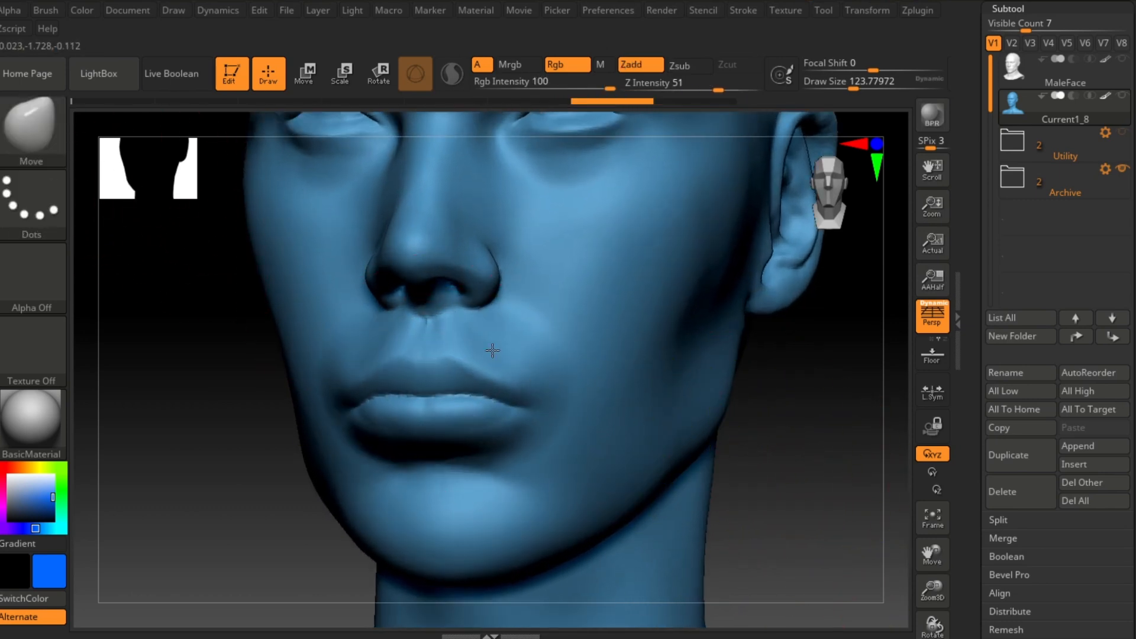
{"action": "mouse_move", "coordinate": [716, 392]}
{"action": "left_mouse_down"}
{"action": "mouse_move", "coordinate": [533, 437]}
{"action": "mouse_move", "coordinate": [385, 499]}
{"action": "mouse_move", "coordinate": [314, 473]}
{"action": "mouse_move", "coordinate": [347, 482]}
{"action": "mouse_move", "coordinate": [380, 469]}
{"action": "left_mouse_up"}
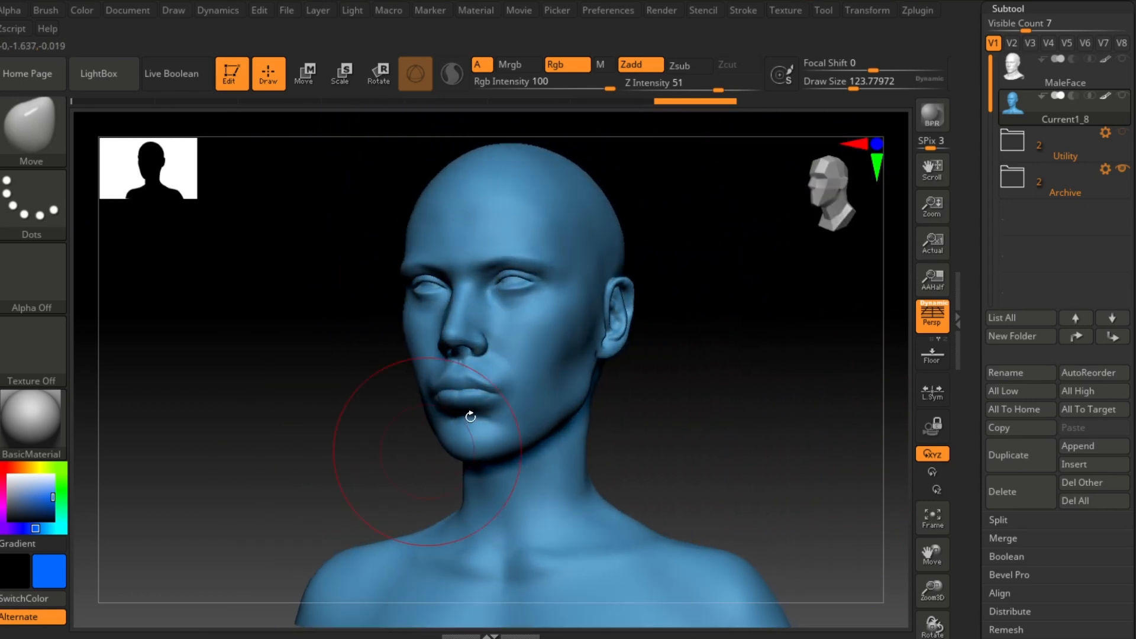
{"action": "key", "text": "ctrl+z"}
{"action": "key", "text": "ctrl+z"}
{"action": "mouse_move", "coordinate": [647, 384]}
{"action": "left_mouse_down"}
{"action": "mouse_move", "coordinate": [737, 396]}
{"action": "mouse_move", "coordinate": [763, 418]}
{"action": "left_mouse_up"}
{"action": "right_click_drag", "start_coordinate": [587, 322], "coordinate": [517, 332]}
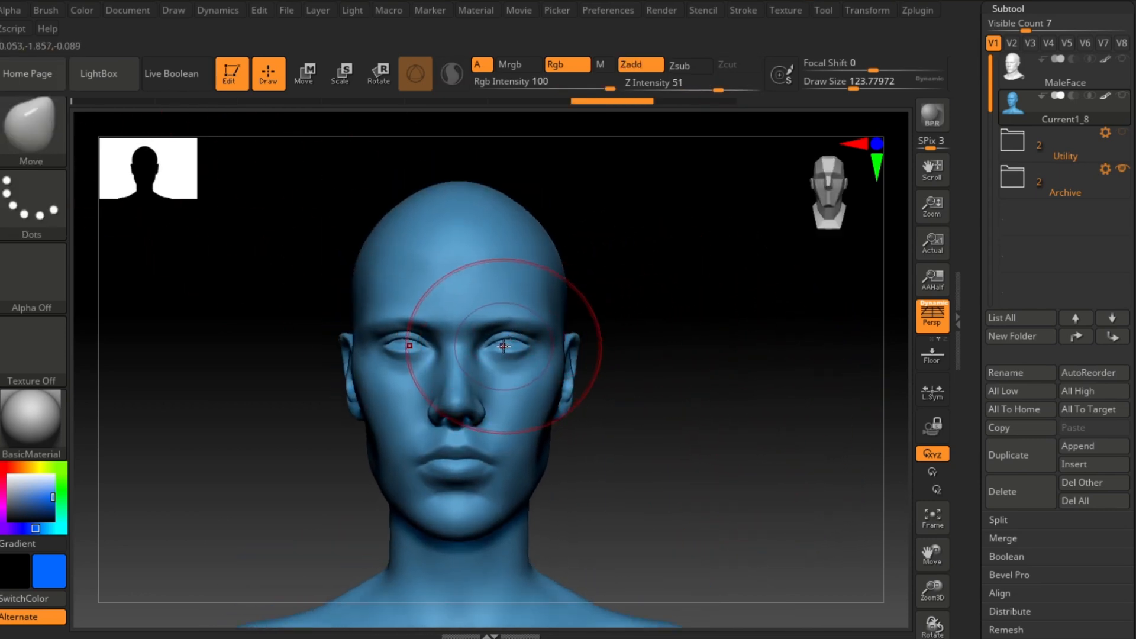
{"action": "left_click_drag", "start_coordinate": [504, 346], "coordinate": [504, 337], "text": "shift"}
{"action": "left_click_drag", "start_coordinate": [678, 355], "coordinate": [824, 424]}
{"action": "key", "text": "ctrl"}
{"action": "right_click_drag", "start_coordinate": [735, 432], "coordinate": [743, 444], "text": "ctrl"}
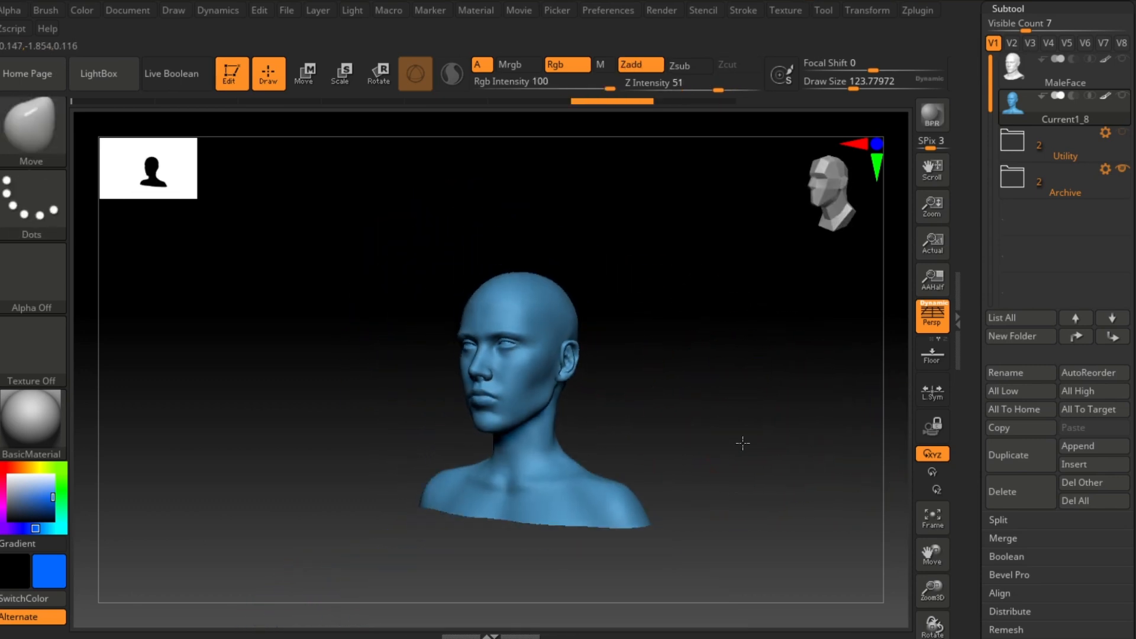
Step: Compare the face before and after the last change by undoing and redoing it
{"action": "left_click_drag", "start_coordinate": [692, 398], "coordinate": [690, 356], "text": "shift"}
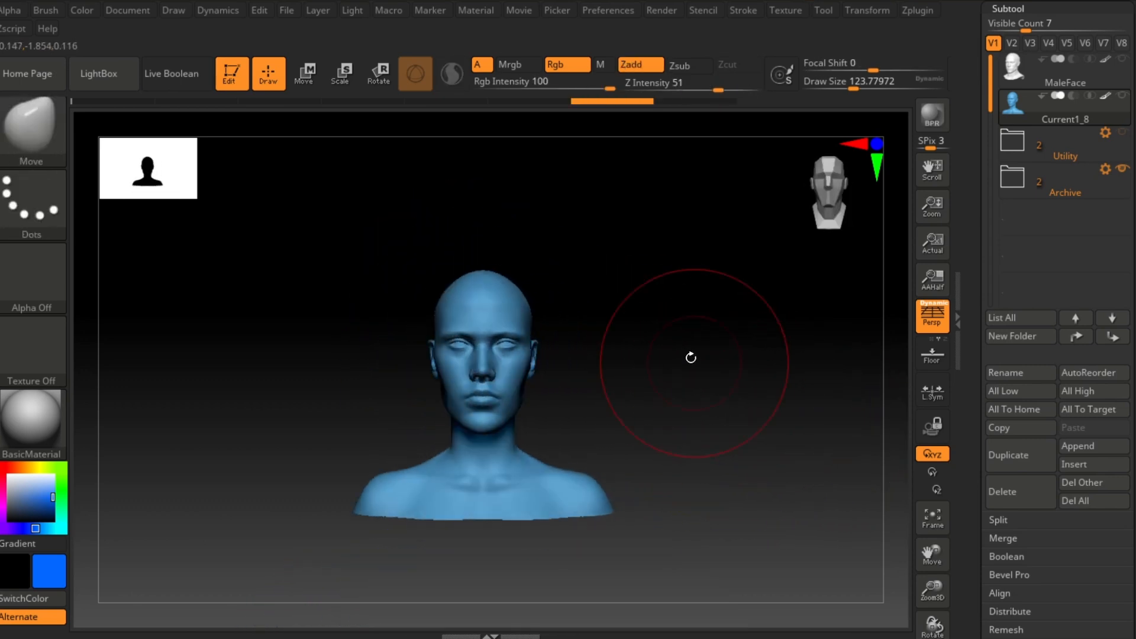
{"action": "right_click_drag", "start_coordinate": [689, 356], "coordinate": [700, 423], "text": "ctrl"}
{"action": "left_click_drag", "start_coordinate": [512, 345], "coordinate": [510, 339]}
{"action": "mouse_move", "coordinate": [639, 380]}
{"action": "right_mouse_down", "text": "ctrl"}
{"action": "mouse_move", "coordinate": [612, 376]}
{"action": "mouse_move", "coordinate": [728, 446]}
{"action": "right_mouse_up", "text": "ctrl"}
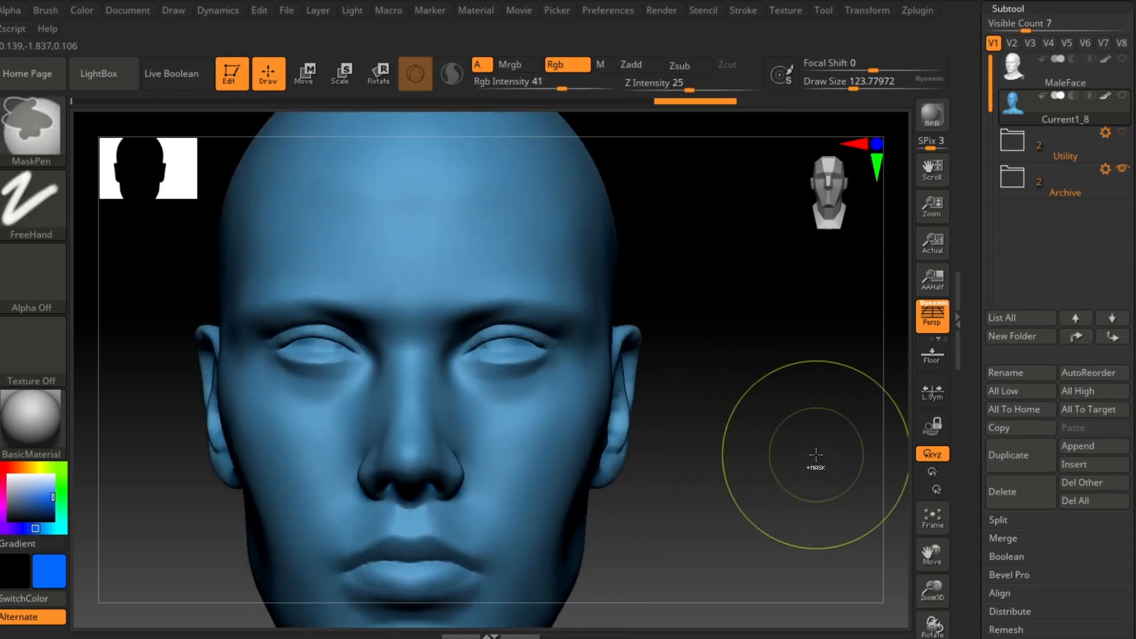
{"action": "key", "text": "ctrl+z"}
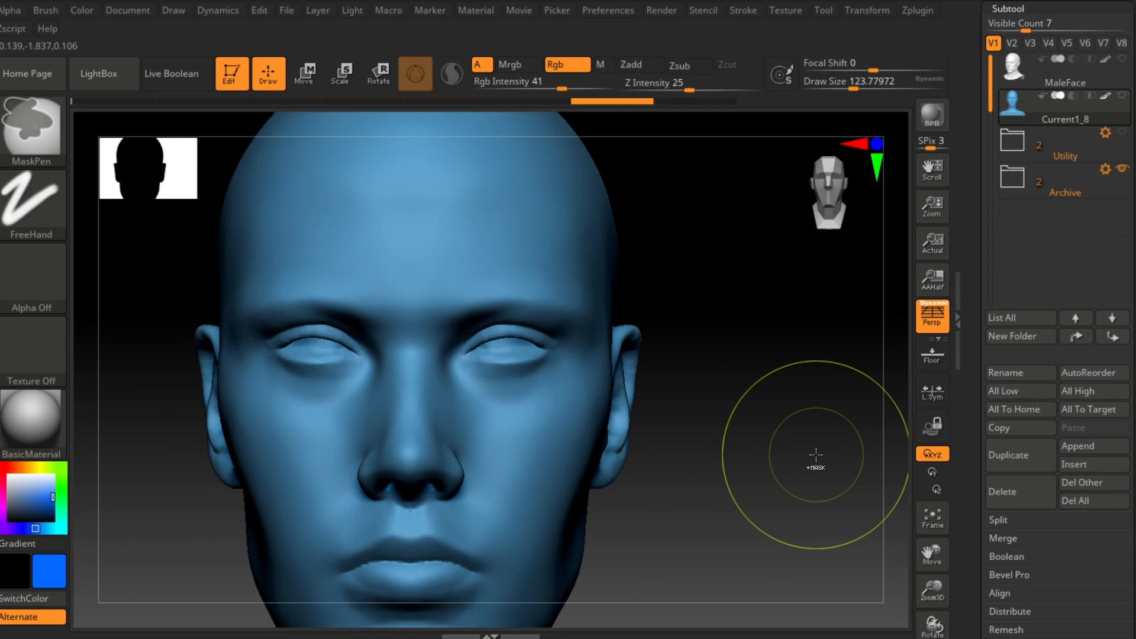
{"action": "key", "text": "ctrl+shift+z"}
{"action": "right_click_drag", "start_coordinate": [814, 452], "coordinate": [598, 406], "text": "ctrl"}
{"action": "right_click_drag", "start_coordinate": [708, 409], "coordinate": [822, 423], "text": "alt"}
{"action": "key", "text": "ctrl"}
{"action": "key", "text": "ctrl"}
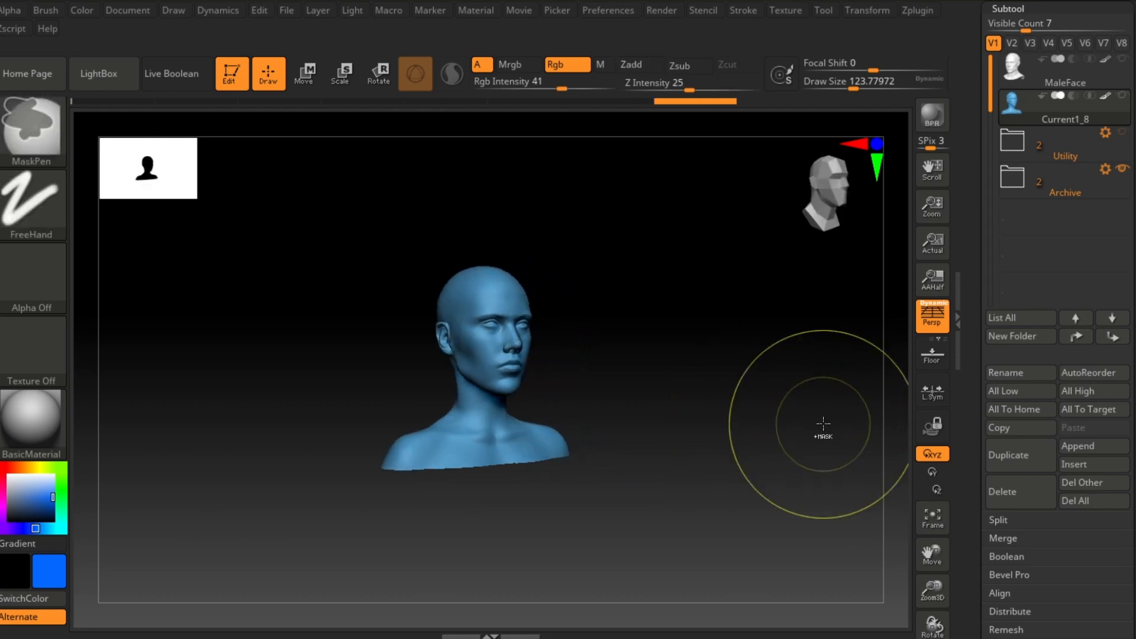
Step: Toggle the last change on the head several more times and finish by undoing it
{"action": "key", "text": "ctrl+z"}
{"action": "mouse_move", "coordinate": [815, 423]}
{"action": "right_mouse_down", "text": "ctrl"}
{"action": "mouse_move", "coordinate": [771, 429]}
{"action": "mouse_move", "coordinate": [747, 402]}
{"action": "mouse_move", "coordinate": [773, 408]}
{"action": "mouse_move", "coordinate": [750, 395]}
{"action": "mouse_move", "coordinate": [781, 389]}
{"action": "right_mouse_up", "text": "ctrl"}
{"action": "key", "text": "ctrl+shift+z"}
{"action": "key", "text": "ctrl+z"}
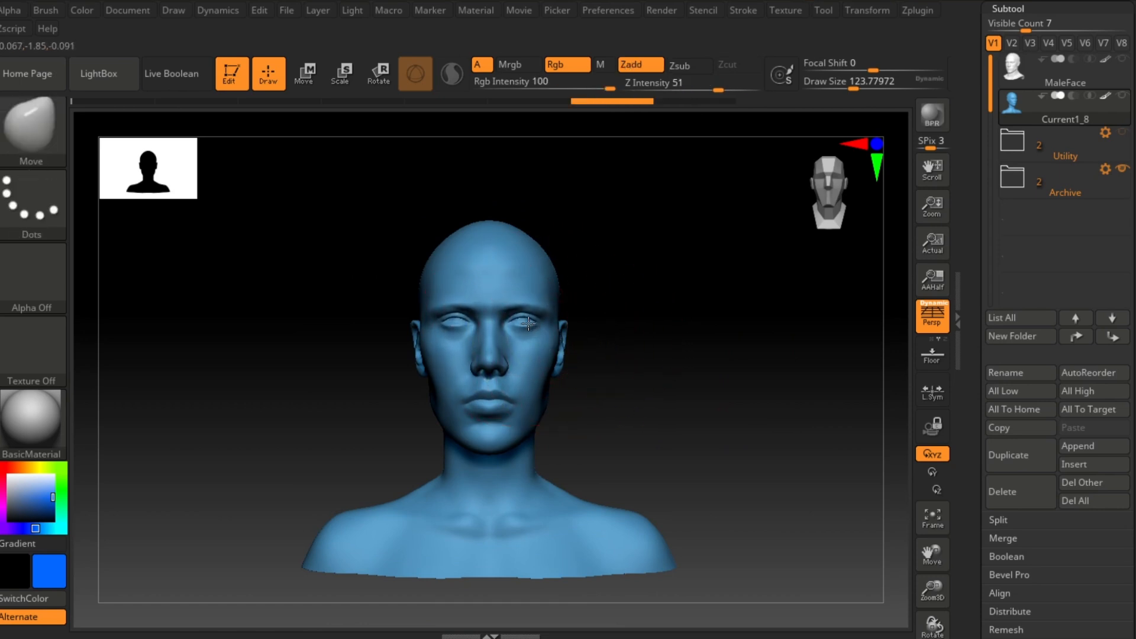
{"action": "key", "text": "ctrl+shift+z"}
{"action": "right_click_drag", "start_coordinate": [691, 402], "coordinate": [651, 401]}
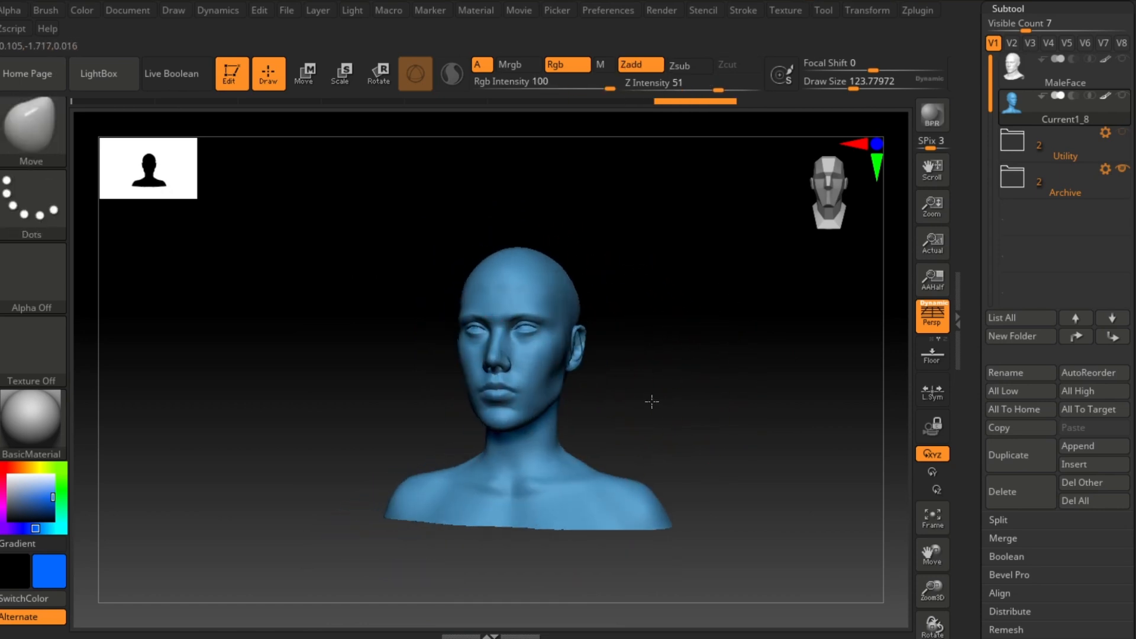
{"action": "key", "text": "ctrl+z"}
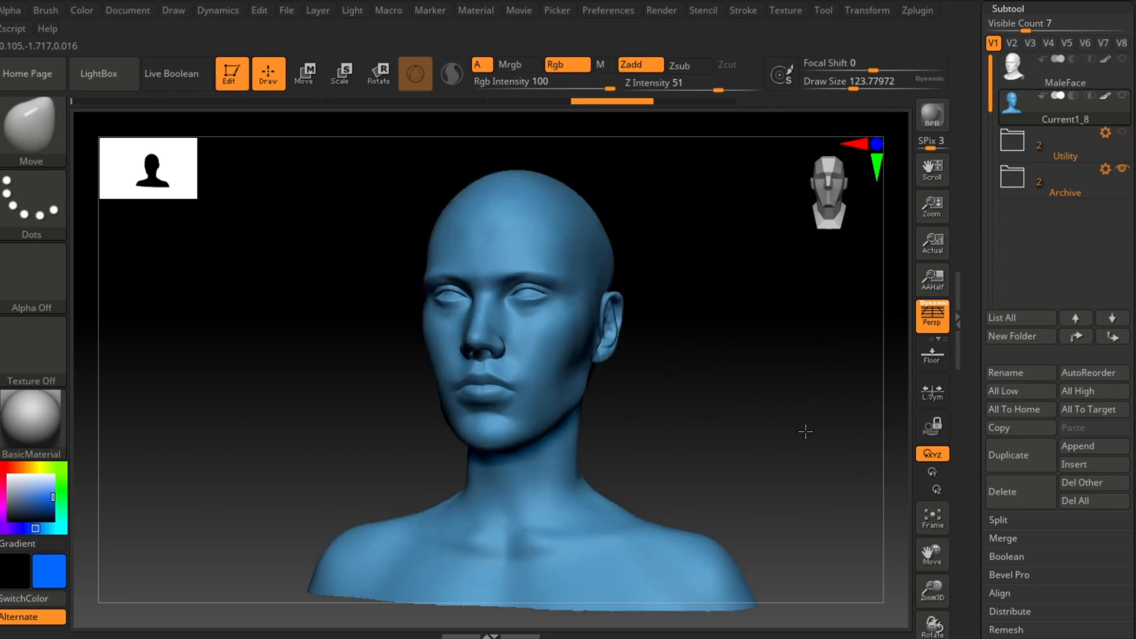
{"action": "key", "text": "ctrl+shift+z"}
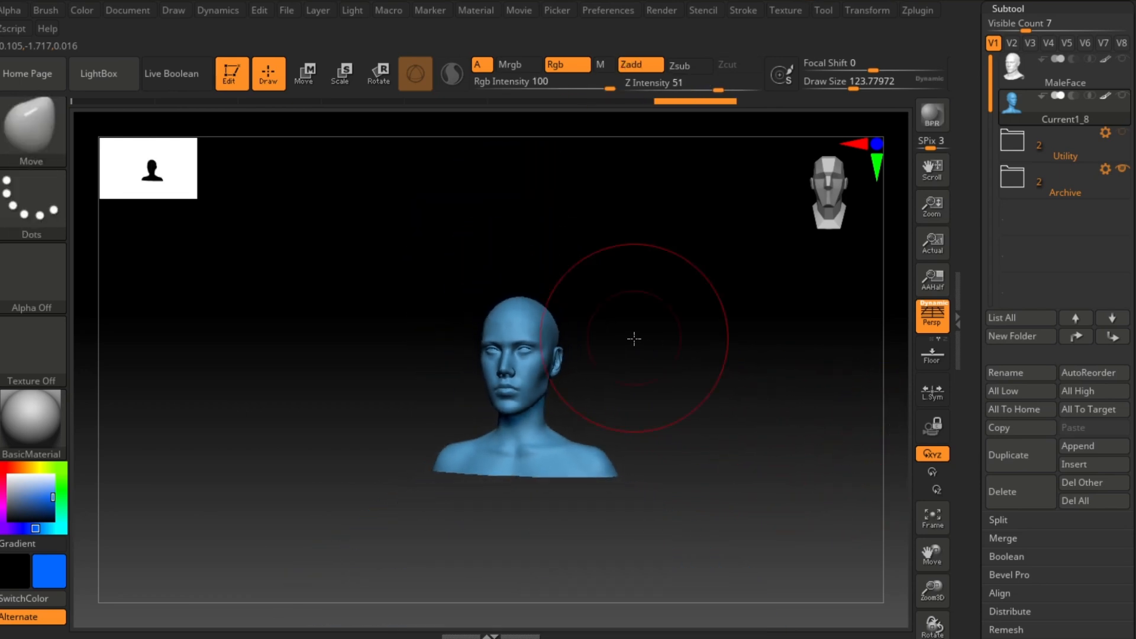
{"action": "key", "text": "ctrl+z"}
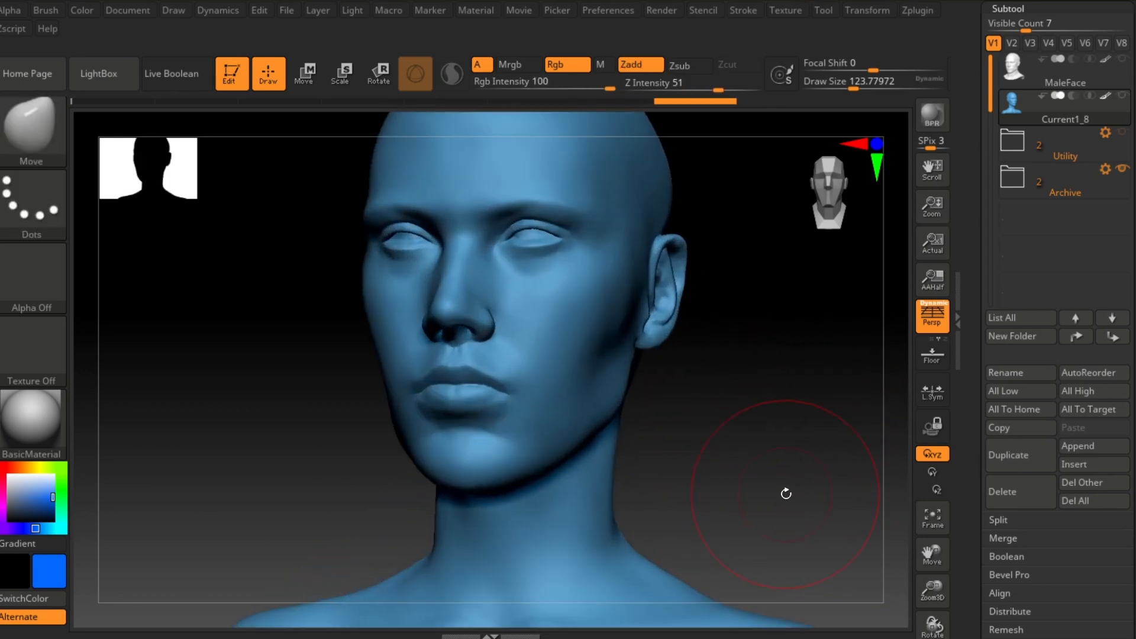
Step: Inspect the head around the face and ear from several angles
{"action": "left_click_drag", "start_coordinate": [821, 431], "coordinate": [831, 396], "text": "alt"}
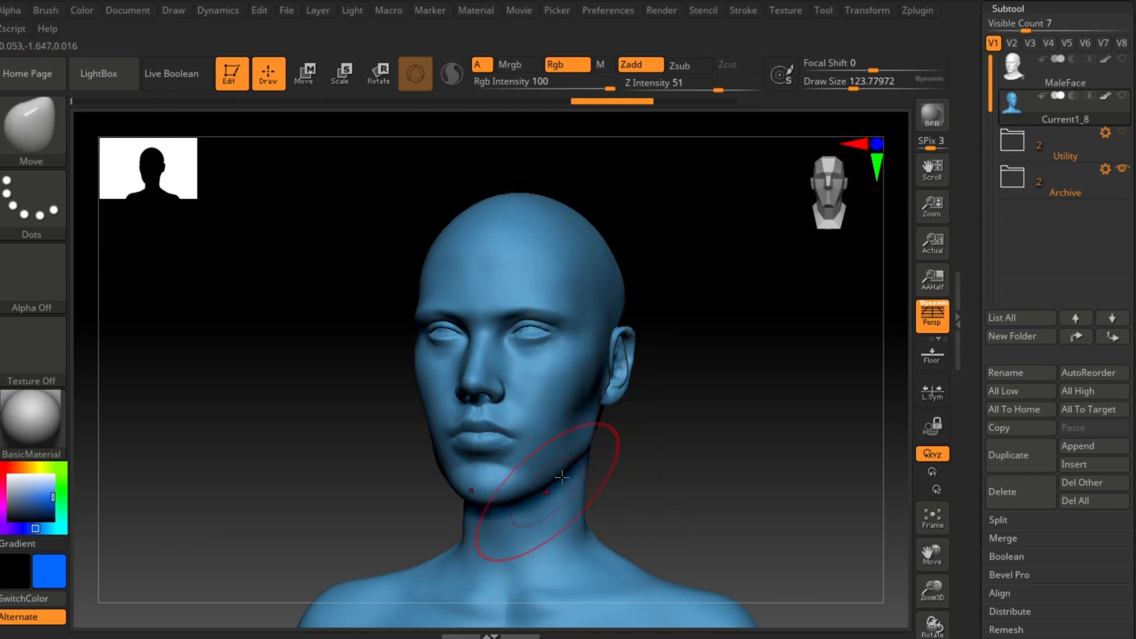
{"action": "mouse_move", "coordinate": [704, 439]}
{"action": "right_mouse_down", "text": "ctrl"}
{"action": "mouse_move", "coordinate": [793, 413]}
{"action": "mouse_move", "coordinate": [788, 398]}
{"action": "mouse_move", "coordinate": [806, 452]}
{"action": "mouse_move", "coordinate": [832, 423]}
{"action": "mouse_move", "coordinate": [801, 393]}
{"action": "mouse_move", "coordinate": [809, 418]}
{"action": "right_mouse_up", "text": "ctrl"}
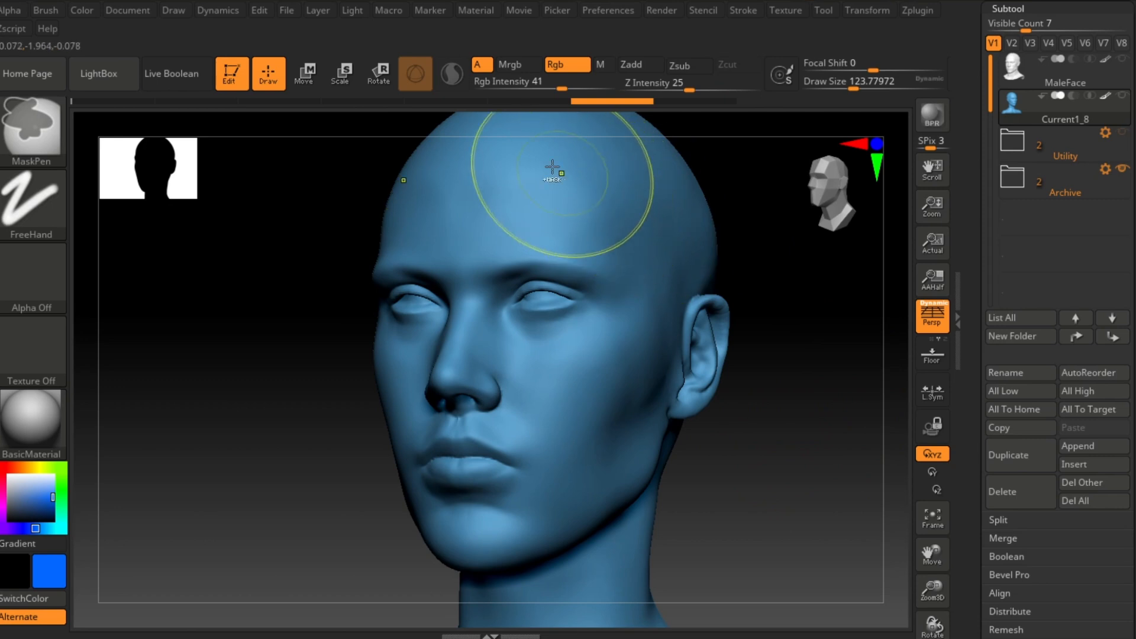
{"action": "right_click_drag", "start_coordinate": [785, 346], "coordinate": [751, 315], "text": "ctrl"}
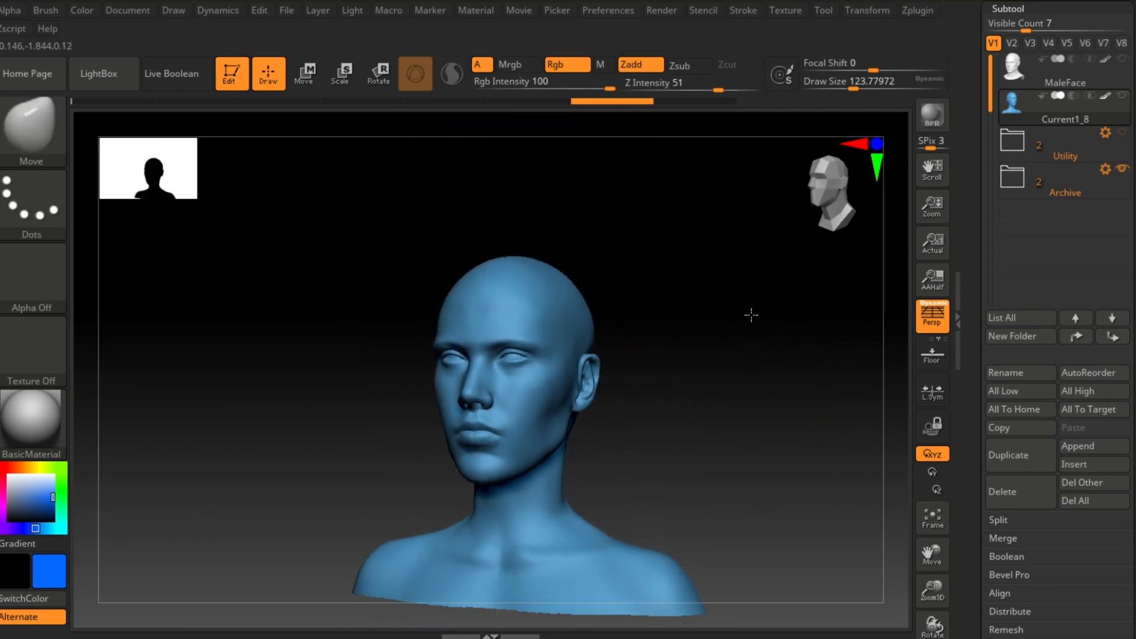
{"action": "right_click_drag", "start_coordinate": [656, 324], "coordinate": [760, 359], "text": "ctrl"}
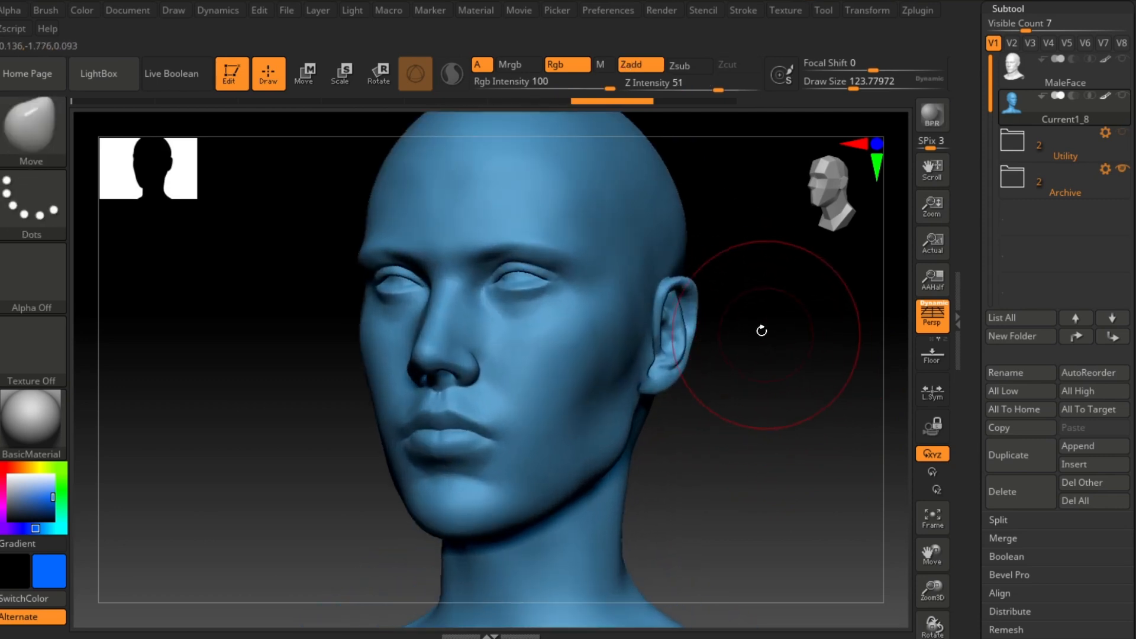
{"action": "mouse_move", "coordinate": [781, 316]}
{"action": "right_mouse_down", "text": "alt"}
{"action": "mouse_move", "coordinate": [794, 353]}
{"action": "mouse_move", "coordinate": [820, 359]}
{"action": "right_mouse_up", "text": "alt"}
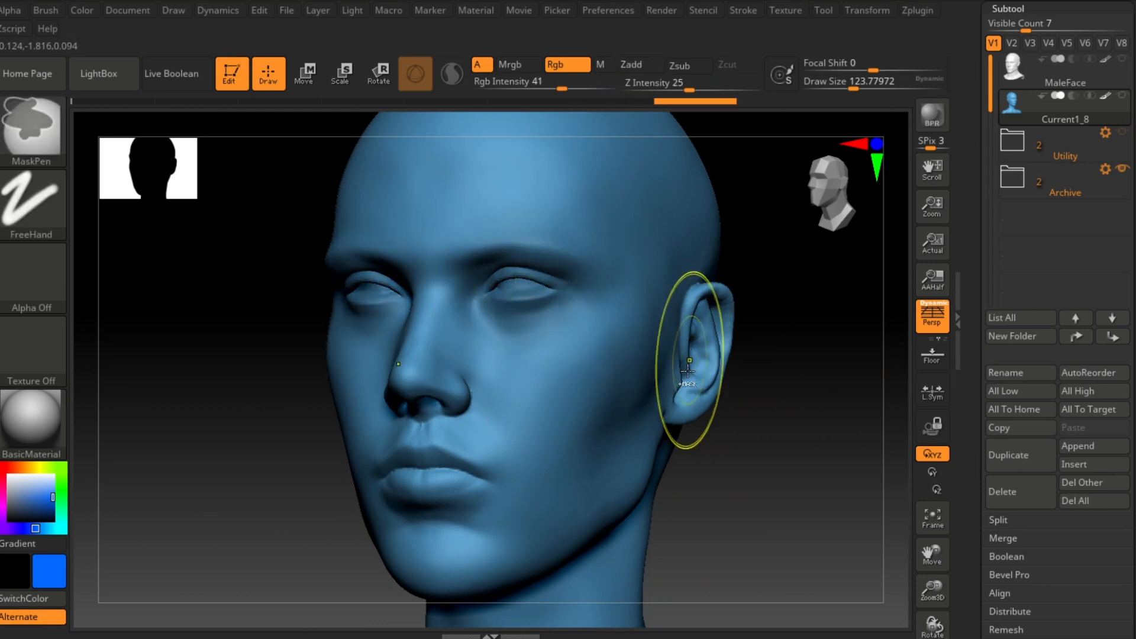
{"action": "left_click_drag", "start_coordinate": [516, 288], "coordinate": [537, 282], "text": "ctrl"}
{"action": "left_click_drag", "start_coordinate": [435, 376], "coordinate": [441, 363], "text": "ctrl"}
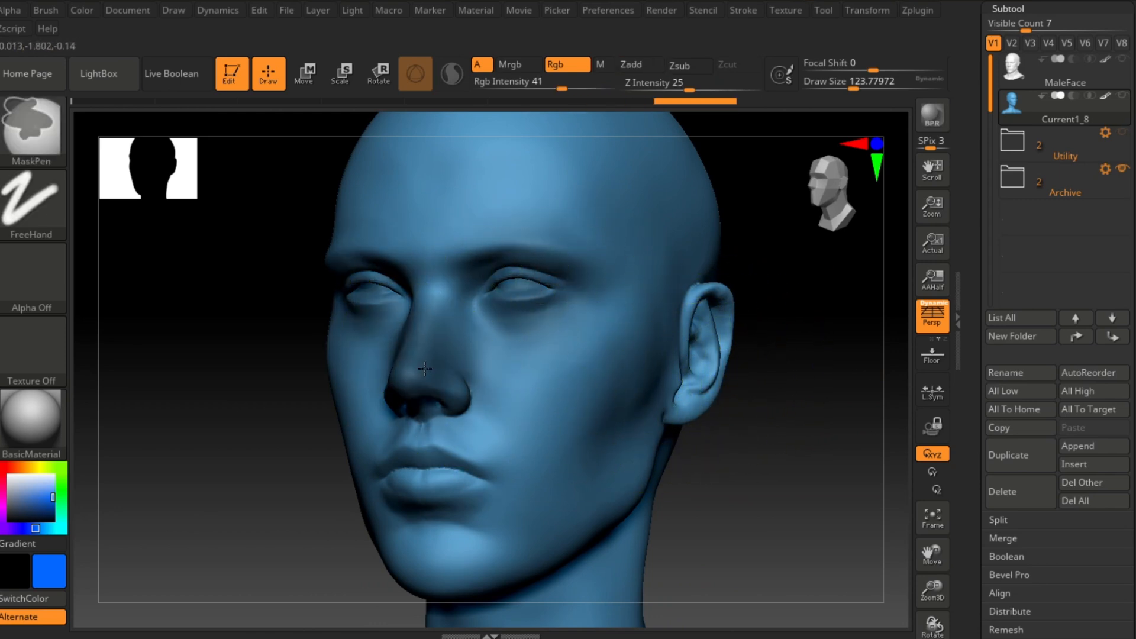
{"action": "left_click_drag", "start_coordinate": [439, 486], "coordinate": [474, 478], "text": "ctrl"}
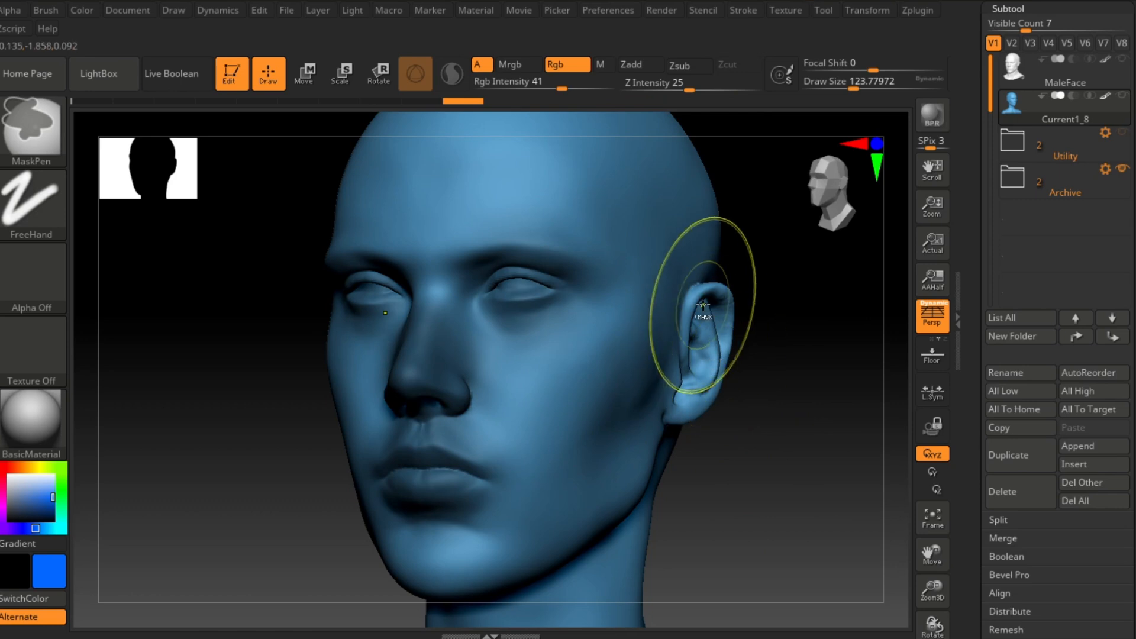
{"action": "left_click_drag", "start_coordinate": [704, 313], "coordinate": [701, 364], "text": "ctrl"}
{"action": "mouse_move", "coordinate": [782, 448]}
{"action": "right_mouse_down", "text": "ctrl"}
{"action": "mouse_move", "coordinate": [793, 388]}
{"action": "mouse_move", "coordinate": [803, 387]}
{"action": "right_mouse_up", "text": "ctrl"}
{"action": "right_click_drag", "start_coordinate": [803, 387], "coordinate": [784, 411], "text": "alt"}
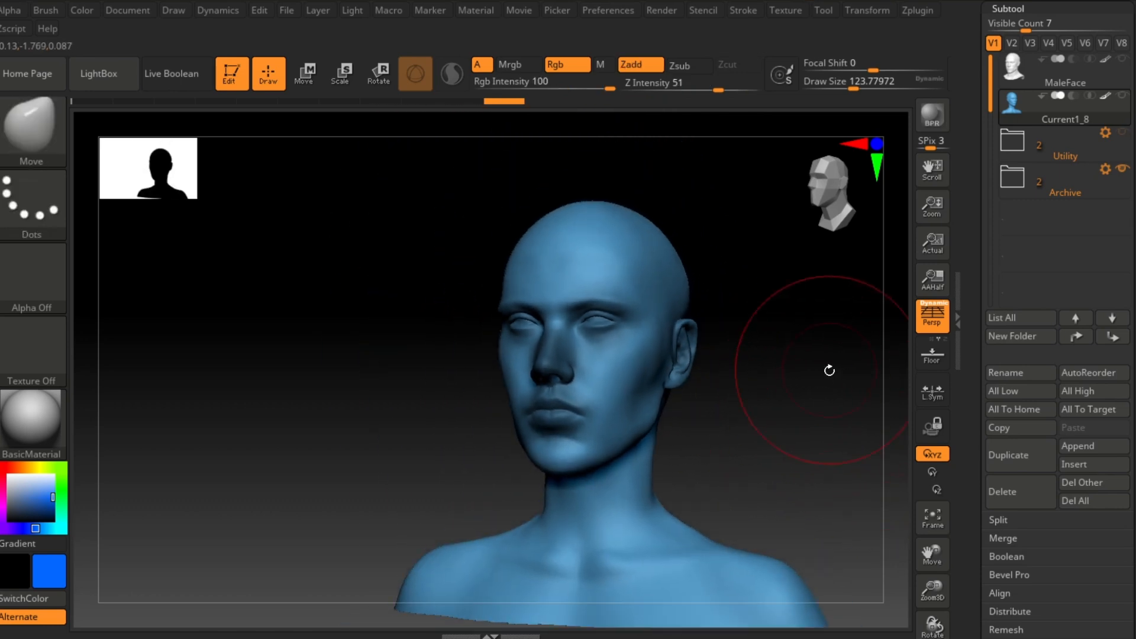
Step: Inflate the head slightly with the Deformation Inflate slider set to 2
{"action": "scroll", "coordinate": [1095, 268], "scroll_direction": "down", "scroll_amount": 15}
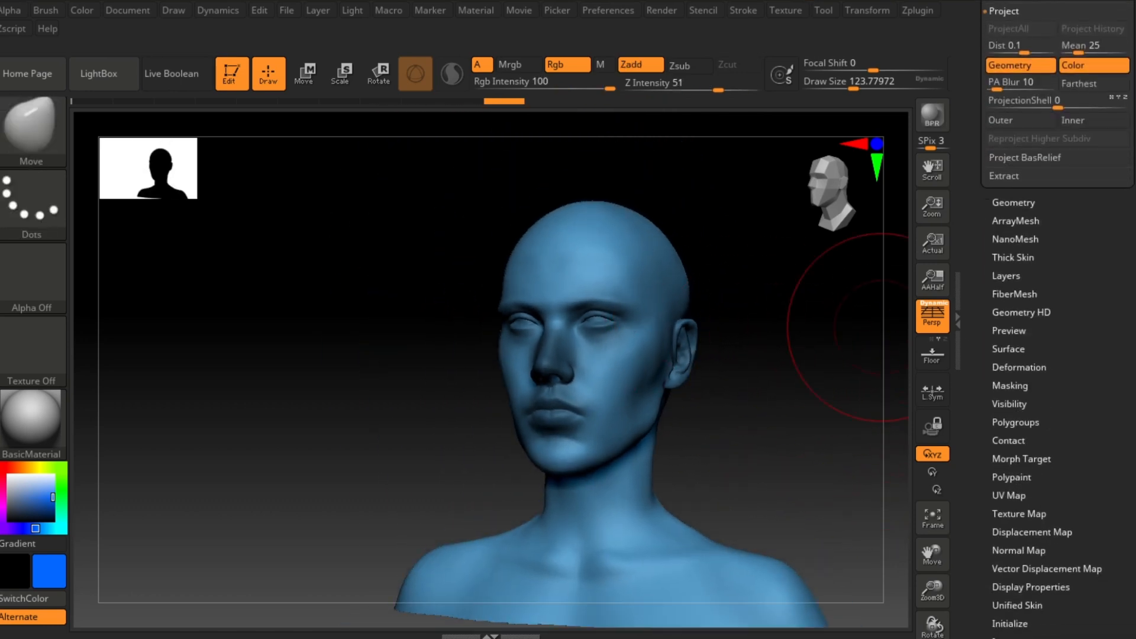
{"action": "left_click", "coordinate": [1018, 300]}
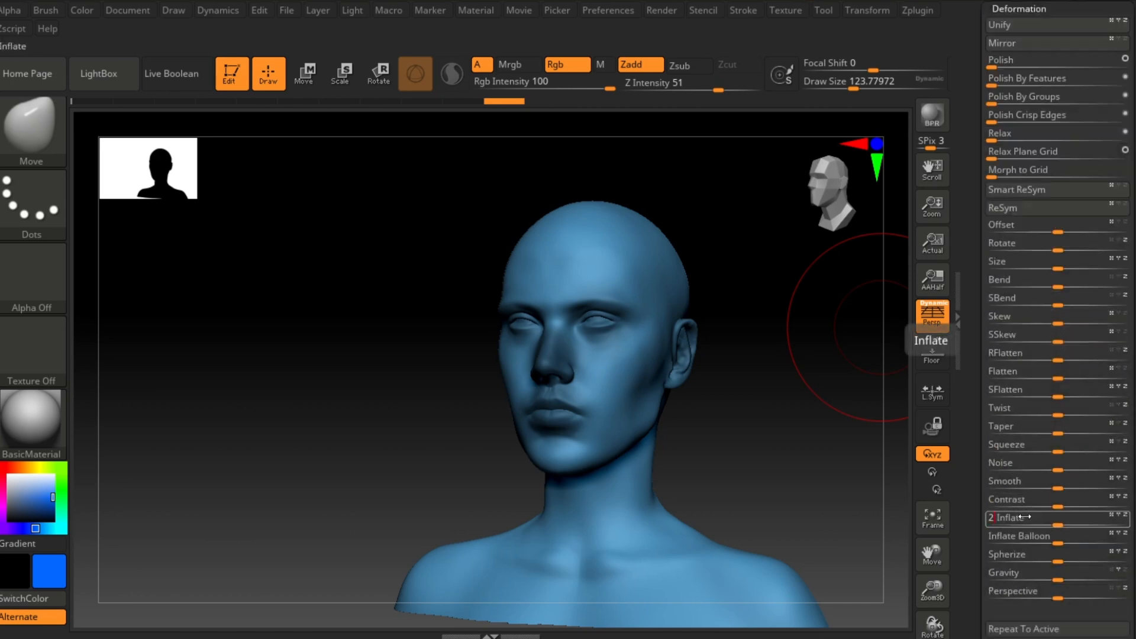
{"action": "left_click_drag", "start_coordinate": [1026, 516], "coordinate": [1025, 517]}
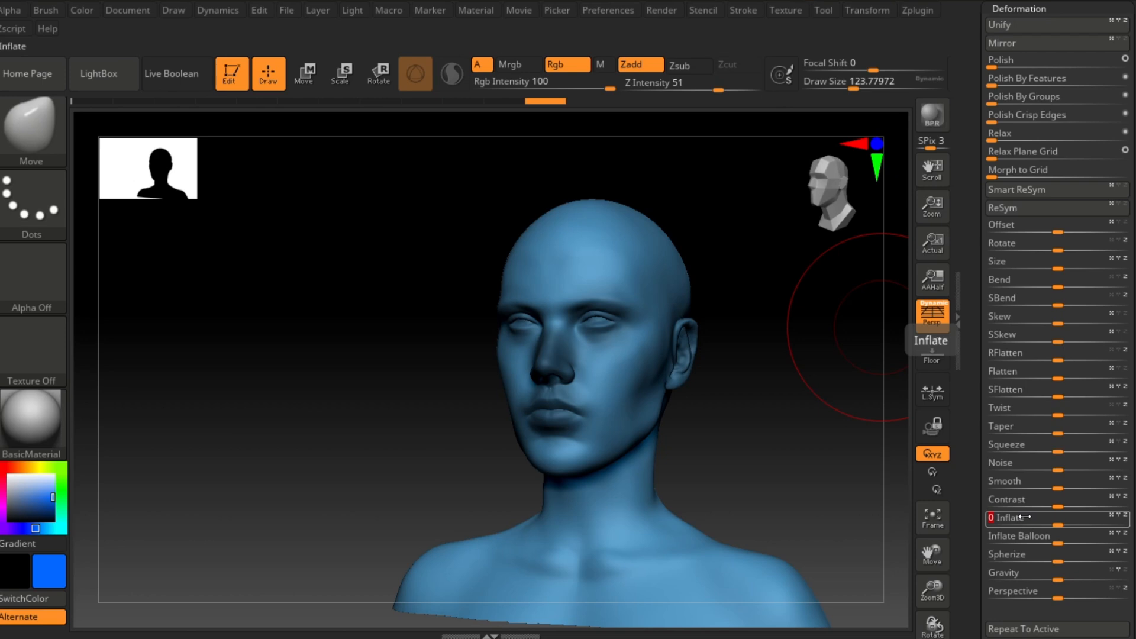
Step: Duplicate the head subtool in the subtool list
{"action": "left_click_drag", "start_coordinate": [758, 442], "coordinate": [728, 449], "text": "alt"}
{"action": "left_click_drag", "start_coordinate": [776, 405], "coordinate": [778, 406], "text": "shift"}
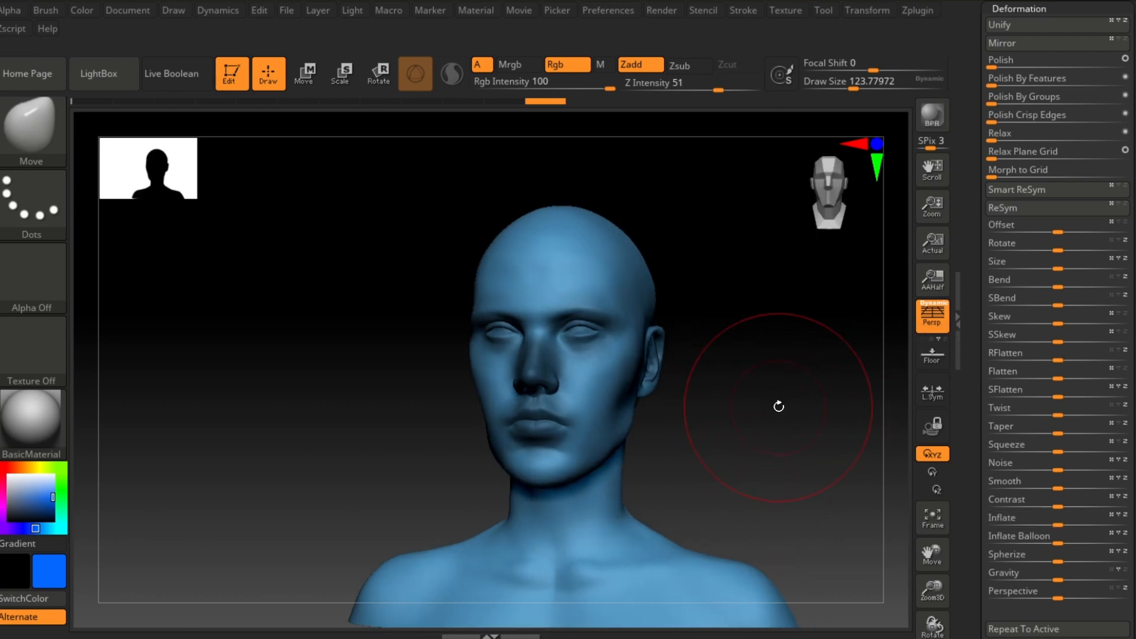
{"action": "scroll", "coordinate": [1087, 376], "scroll_direction": "up", "scroll_amount": 10}
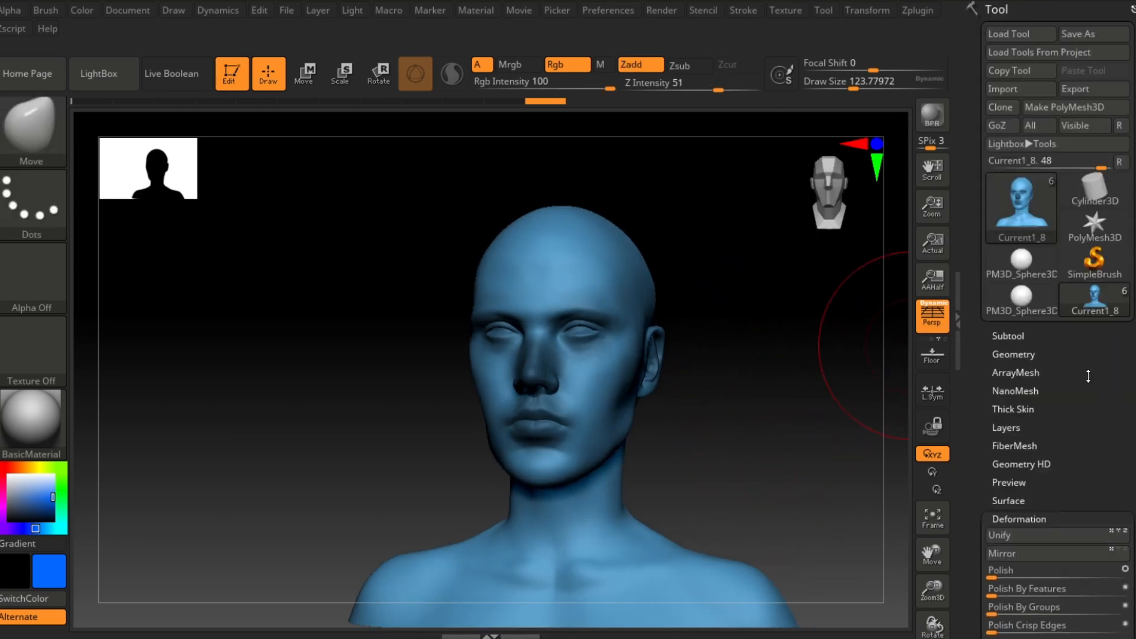
{"action": "left_click", "coordinate": [1008, 334]}
{"action": "left_click", "coordinate": [1042, 461]}
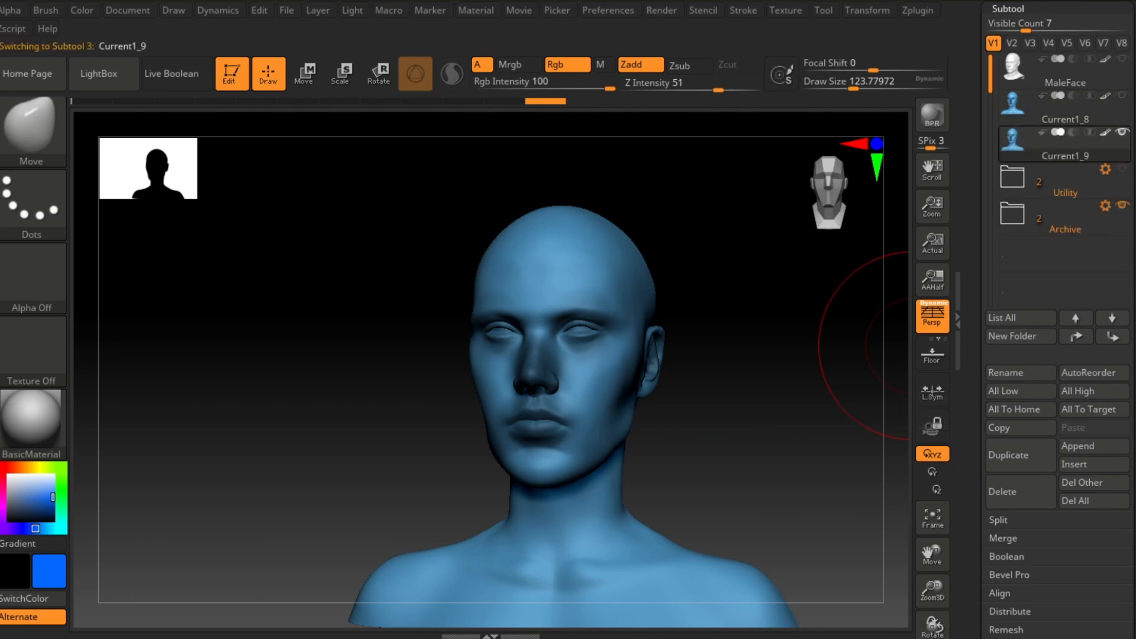
Step: Select the Current1_8 head subtool and duplicate it in the subtool list
{"action": "left_click_drag", "start_coordinate": [805, 403], "coordinate": [776, 400], "text": "alt"}
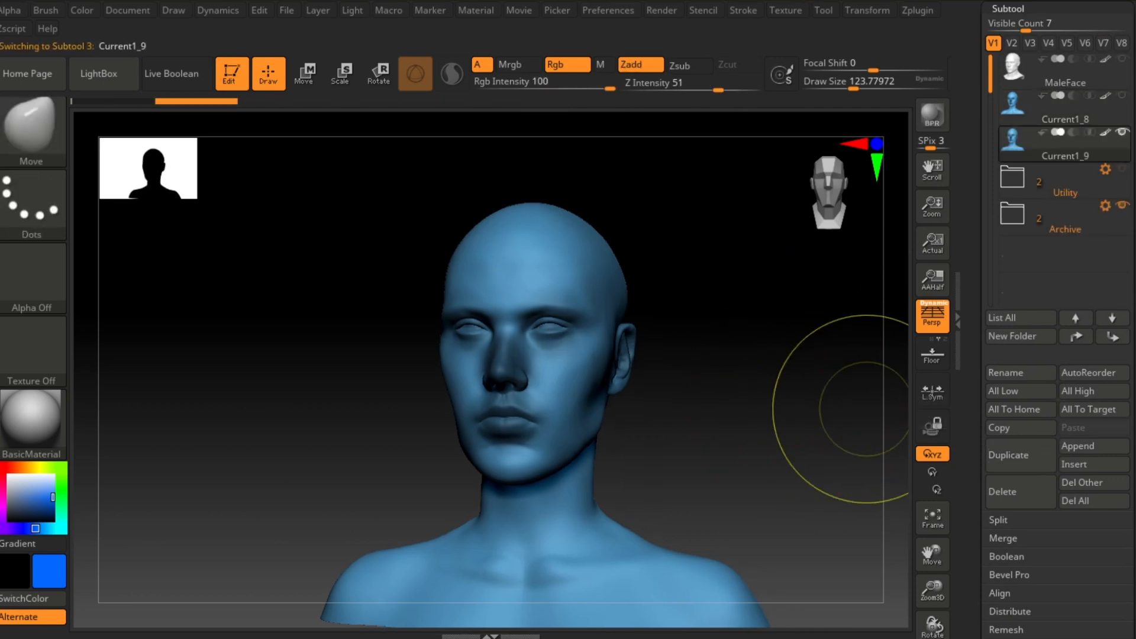
{"action": "left_click", "coordinate": [1018, 111]}
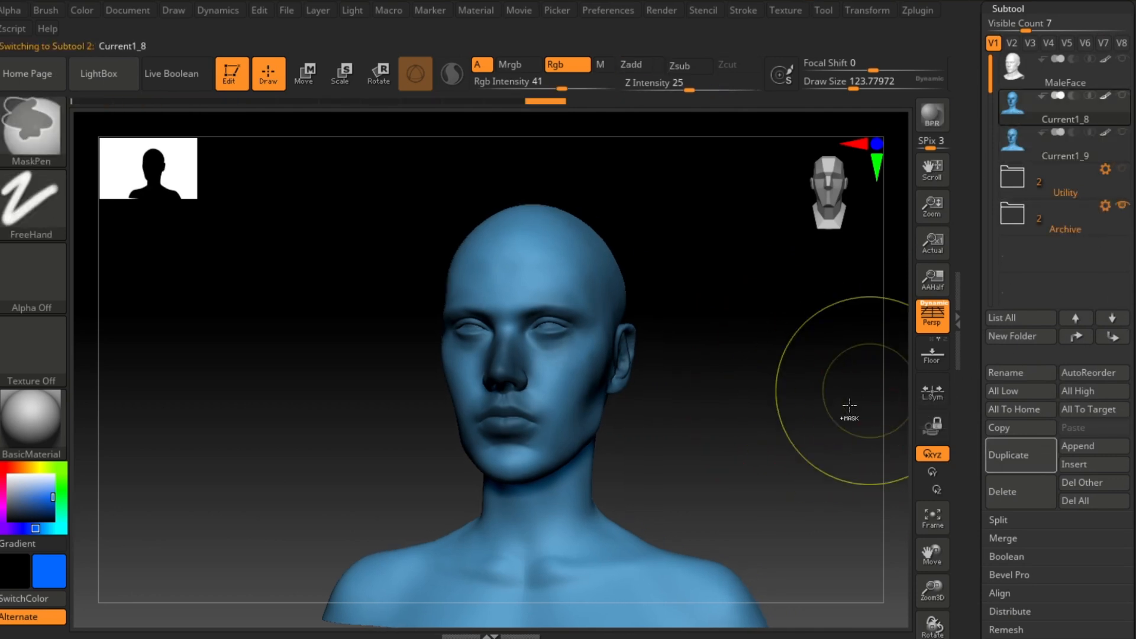
{"action": "scroll", "coordinate": [1041, 296], "scroll_direction": "down", "scroll_amount": 10}
{"action": "scroll", "coordinate": [1032, 333], "scroll_direction": "down", "scroll_amount": 3}
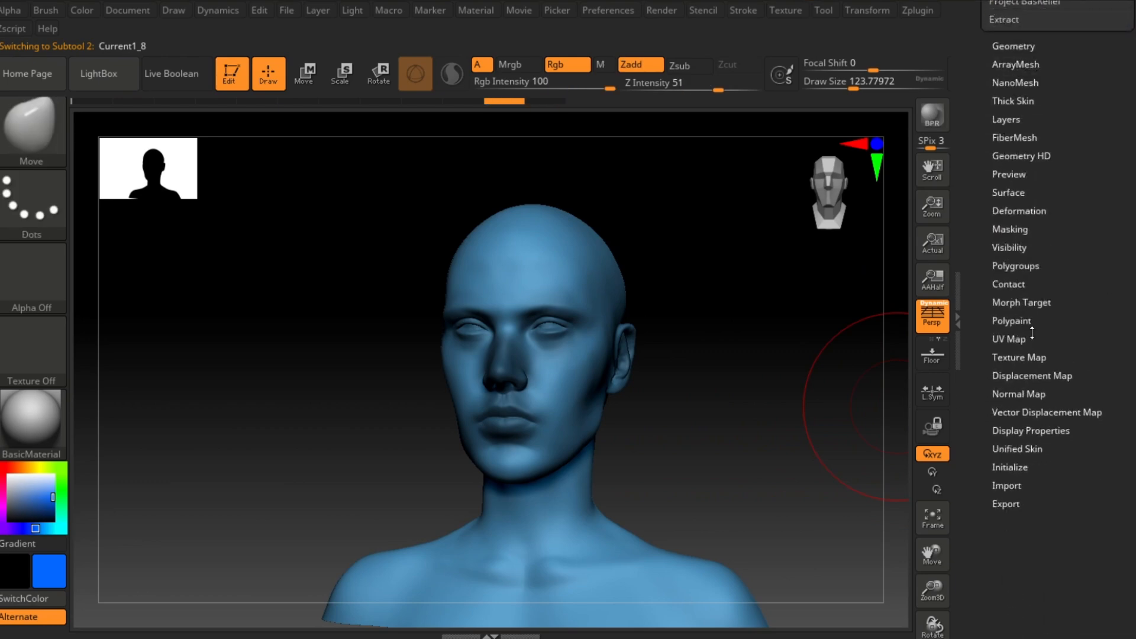
{"action": "left_click", "coordinate": [1018, 211]}
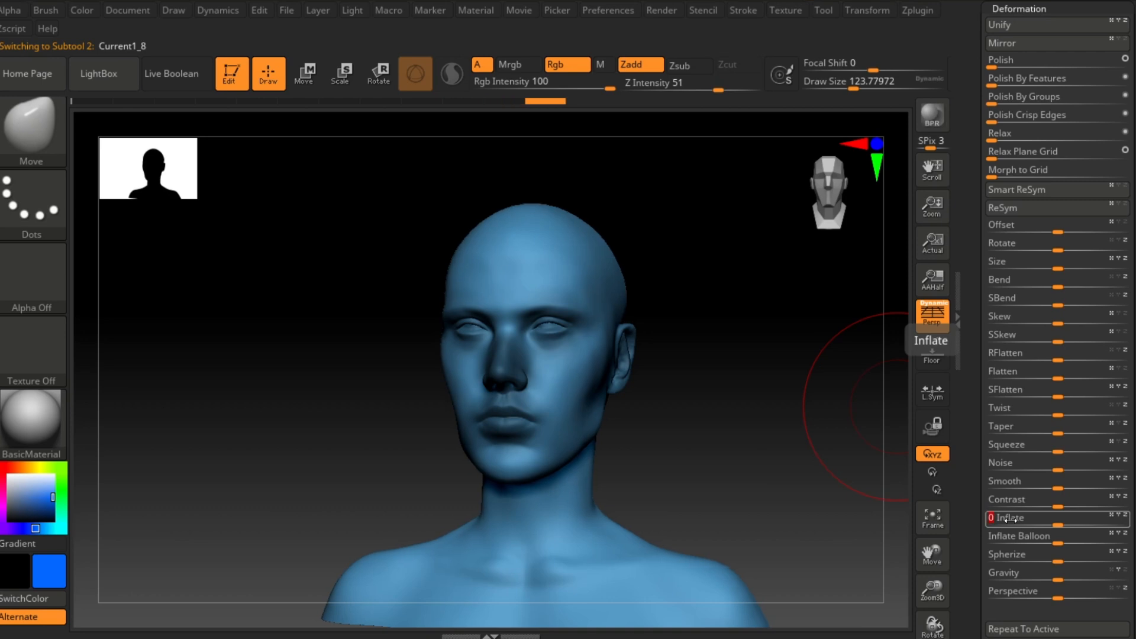
{"action": "scroll", "coordinate": [1039, 371], "scroll_direction": "up", "scroll_amount": 10}
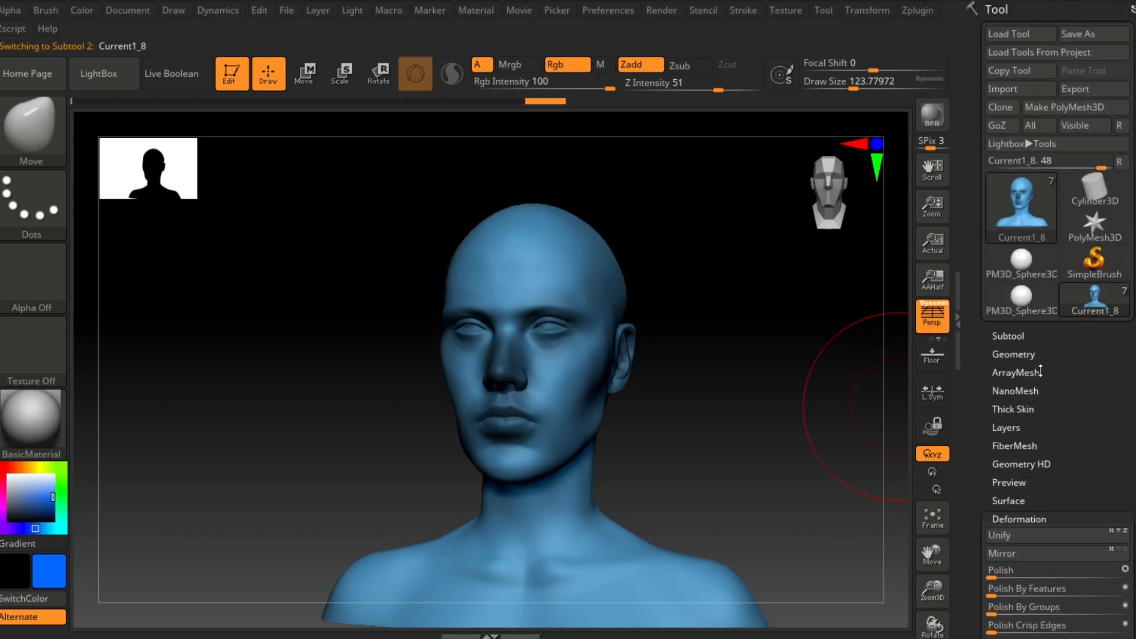
{"action": "left_click", "coordinate": [1023, 336]}
{"action": "left_click", "coordinate": [1029, 449]}
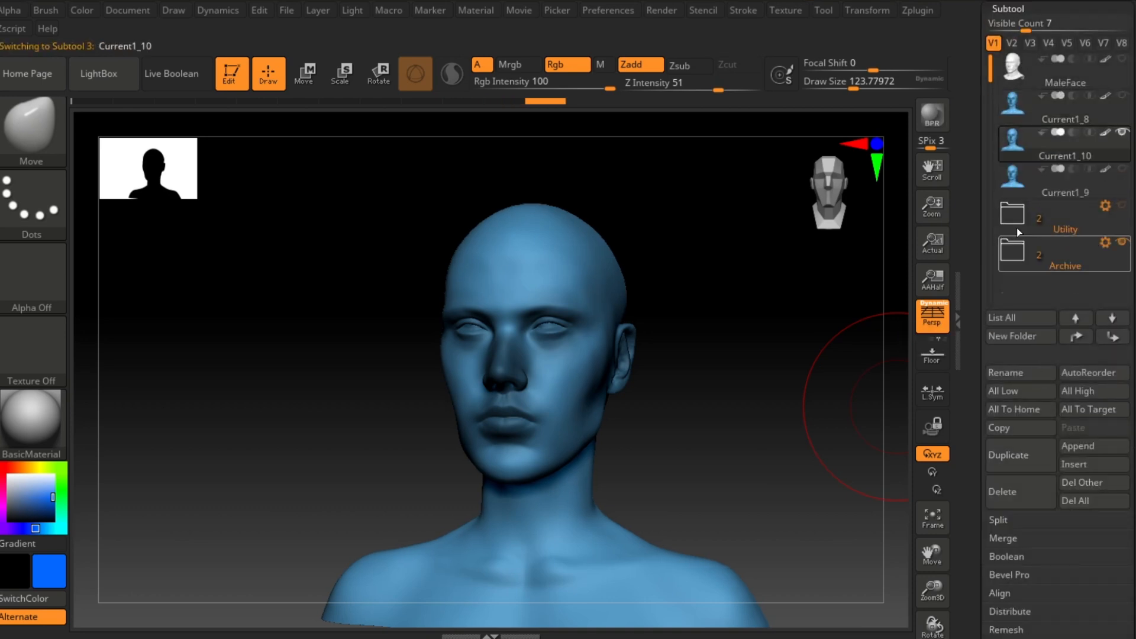
Step: Compare the Current1_8, Current1_9 and Current1_10 head subtools by switching between them and orbiting
{"action": "left_click", "coordinate": [1013, 107]}
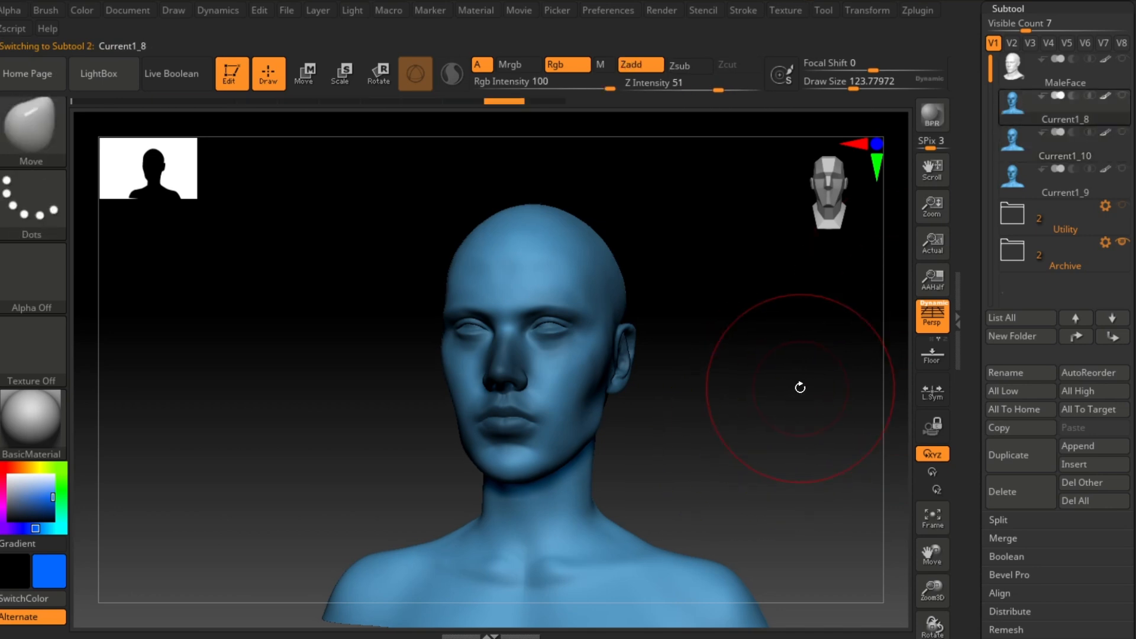
{"action": "left_click_drag", "start_coordinate": [798, 386], "coordinate": [817, 398]}
{"action": "left_click_drag", "start_coordinate": [750, 335], "coordinate": [743, 372], "text": "ctrl"}
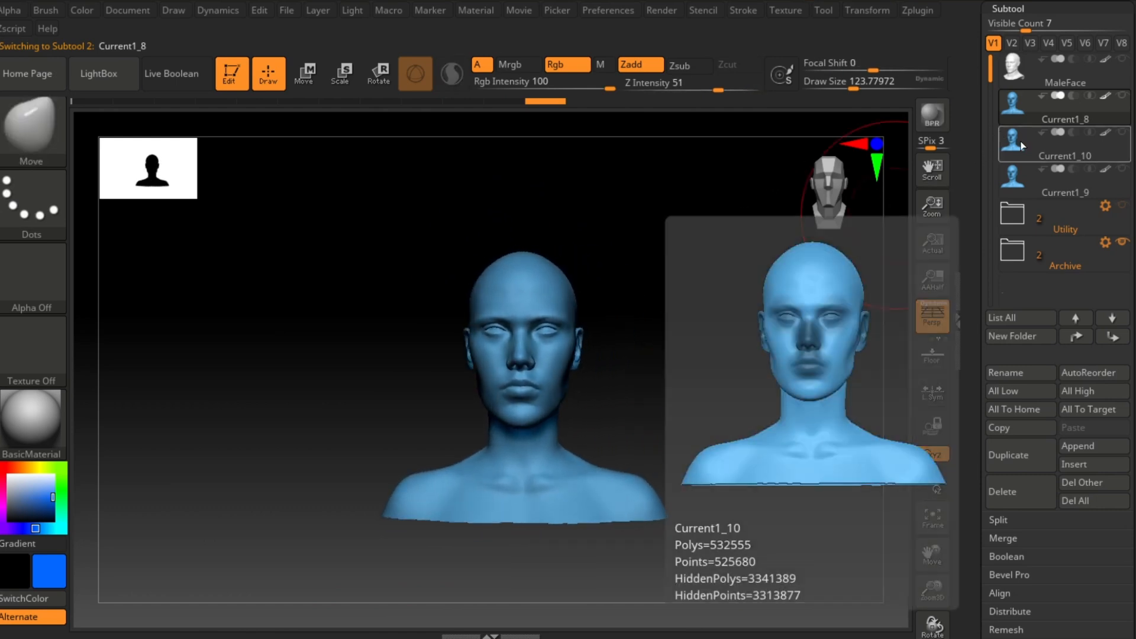
{"action": "left_click", "coordinate": [1021, 145]}
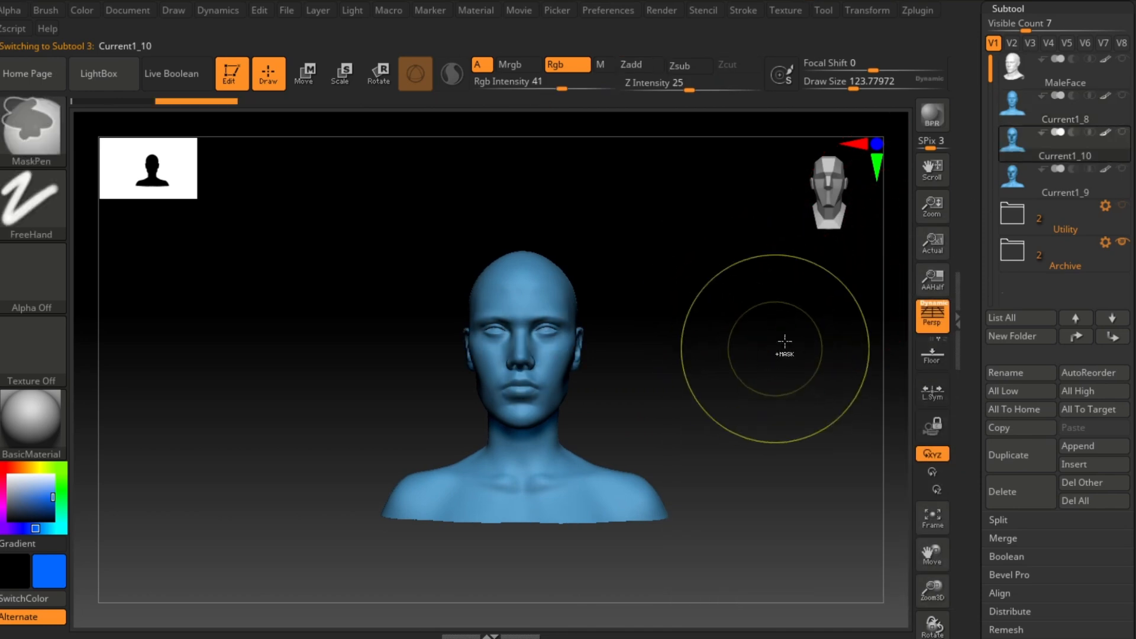
{"action": "left_click", "coordinate": [1016, 173]}
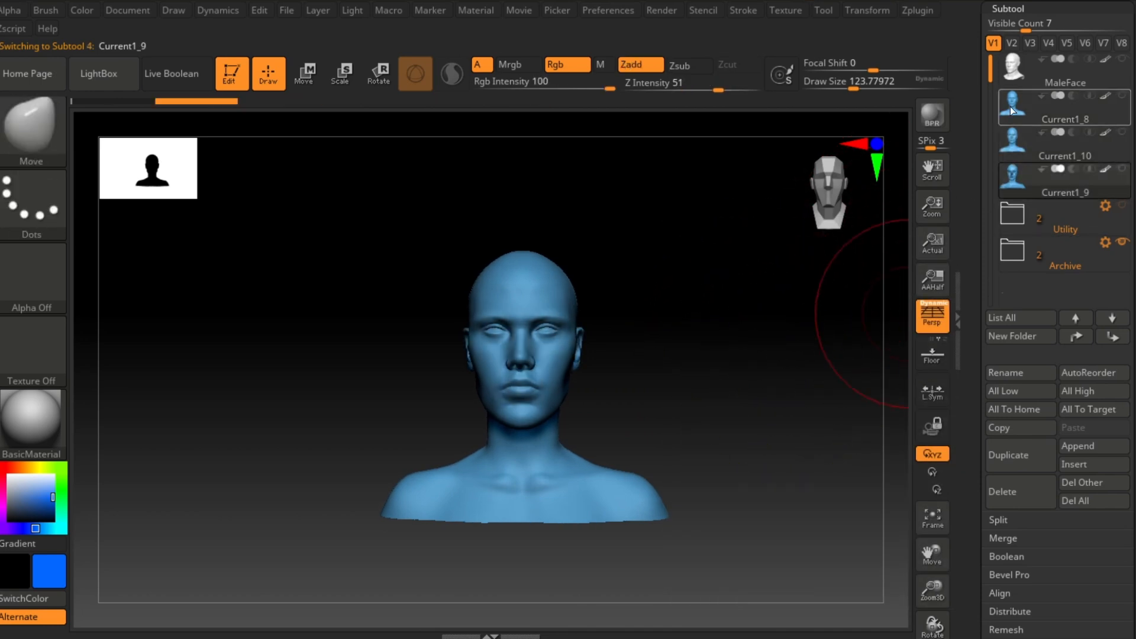
{"action": "left_click_drag", "start_coordinate": [817, 258], "coordinate": [743, 308]}
{"action": "left_click_drag", "start_coordinate": [709, 382], "coordinate": [828, 348]}
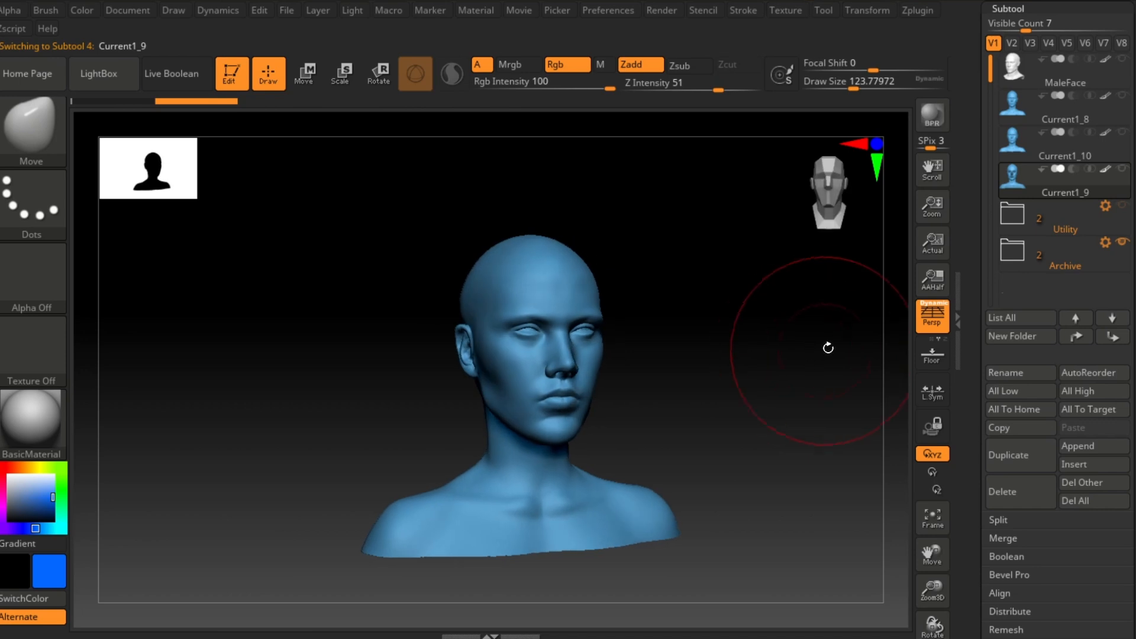
{"action": "left_click", "coordinate": [1020, 149]}
{"action": "left_click_drag", "start_coordinate": [791, 403], "coordinate": [819, 415]}
{"action": "left_click", "coordinate": [1014, 108]}
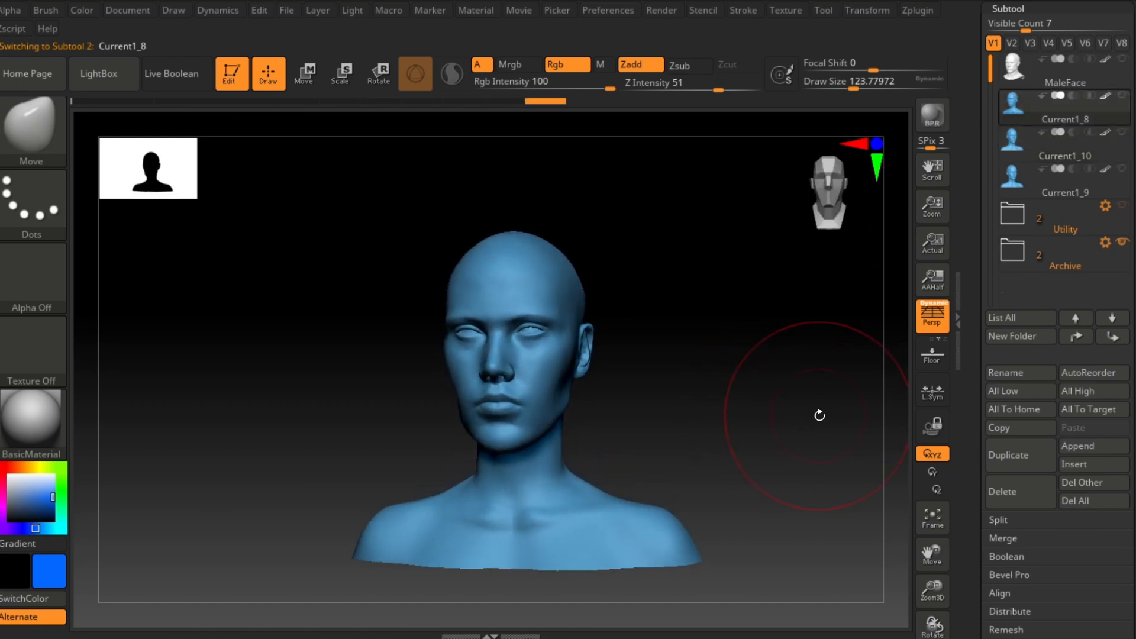
{"action": "left_click_drag", "start_coordinate": [730, 413], "coordinate": [768, 359]}
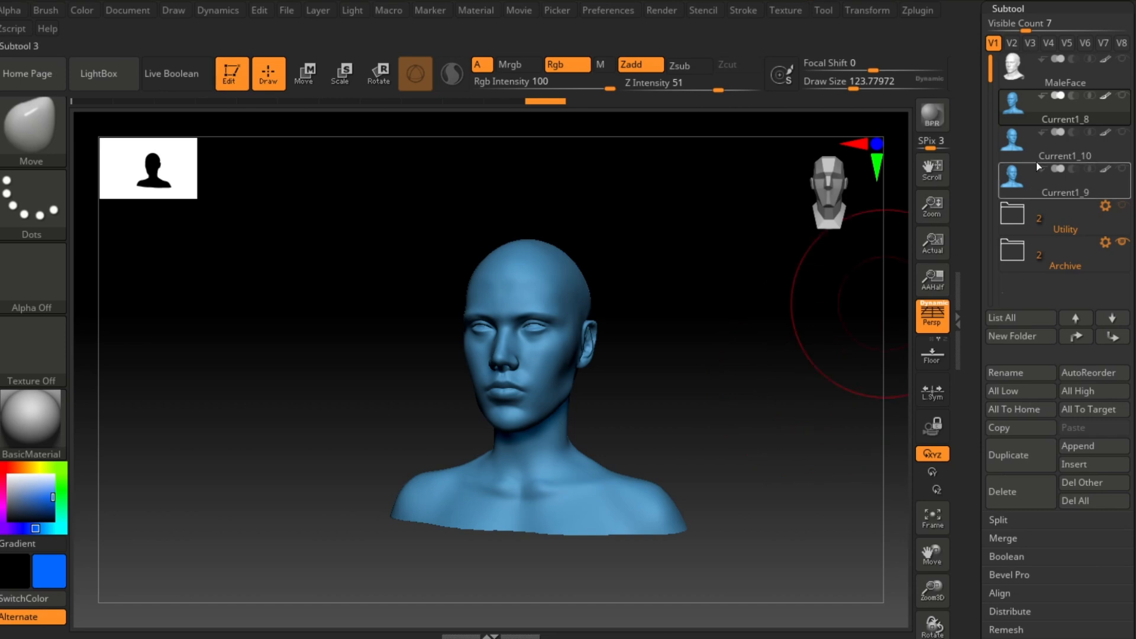
{"action": "left_click", "coordinate": [1013, 146]}
{"action": "left_click", "coordinate": [1023, 172]}
{"action": "left_click_drag", "start_coordinate": [715, 351], "coordinate": [750, 366]}
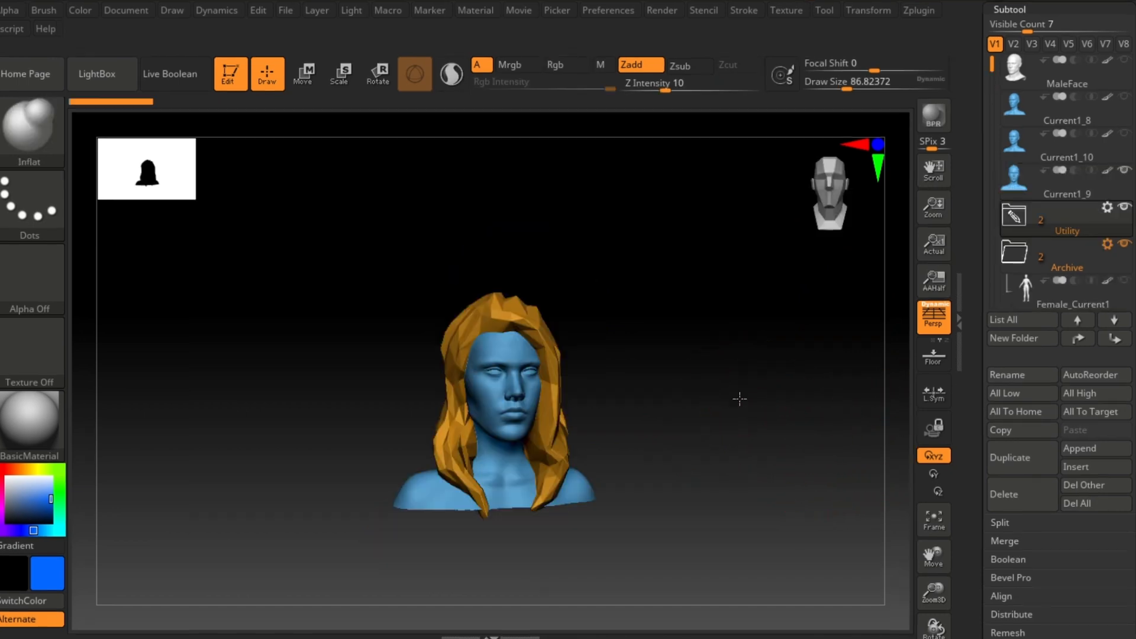
Step: Orbit around the head with the hair from several angles
{"action": "mouse_move", "coordinate": [739, 398]}
{"action": "left_mouse_down", "text": "alt"}
{"action": "mouse_move", "coordinate": [774, 414]}
{"action": "mouse_move", "coordinate": [710, 416]}
{"action": "mouse_move", "coordinate": [719, 391]}
{"action": "left_mouse_up", "text": "alt"}
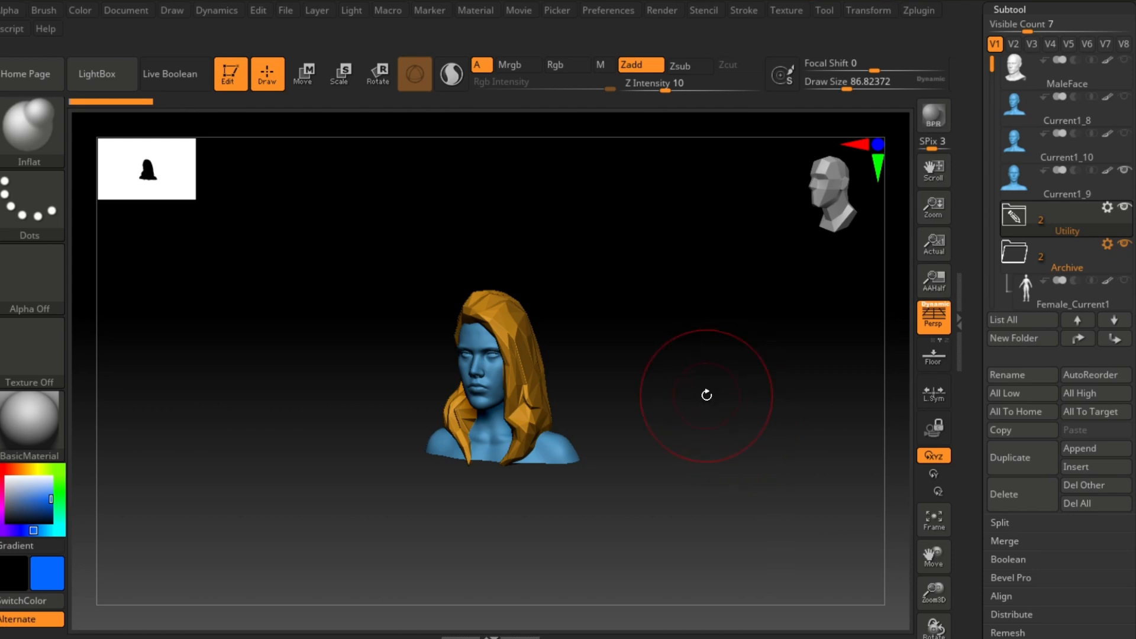
{"action": "mouse_move", "coordinate": [714, 397]}
{"action": "left_mouse_down", "text": "shift"}
{"action": "mouse_move", "coordinate": [745, 393]}
{"action": "mouse_move", "coordinate": [710, 386]}
{"action": "left_mouse_up", "text": "shift"}
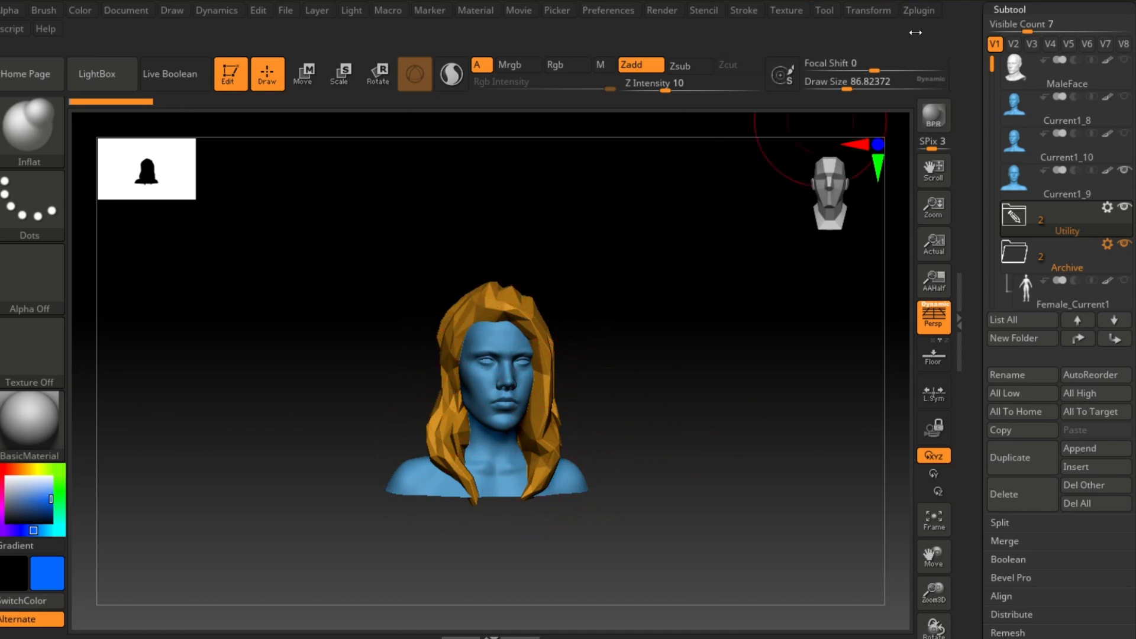
{"action": "left_click", "coordinate": [921, 12]}
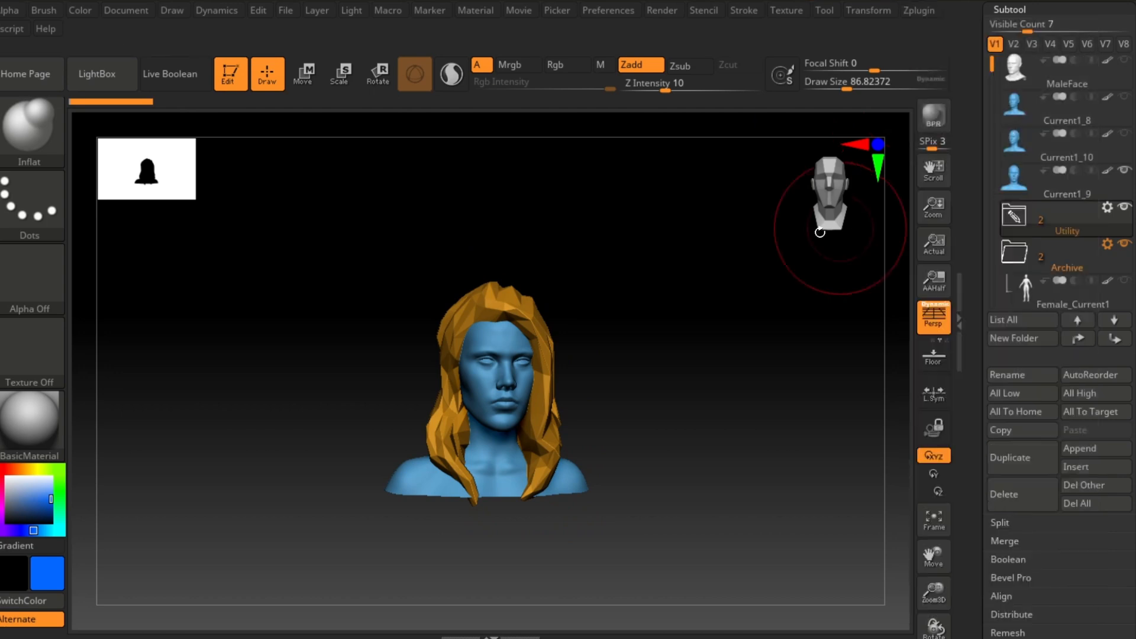
{"action": "left_click_drag", "start_coordinate": [831, 204], "coordinate": [526, 348]}
{"action": "left_click_drag", "start_coordinate": [661, 379], "coordinate": [700, 405]}
{"action": "left_click_drag", "start_coordinate": [700, 405], "coordinate": [721, 406]}
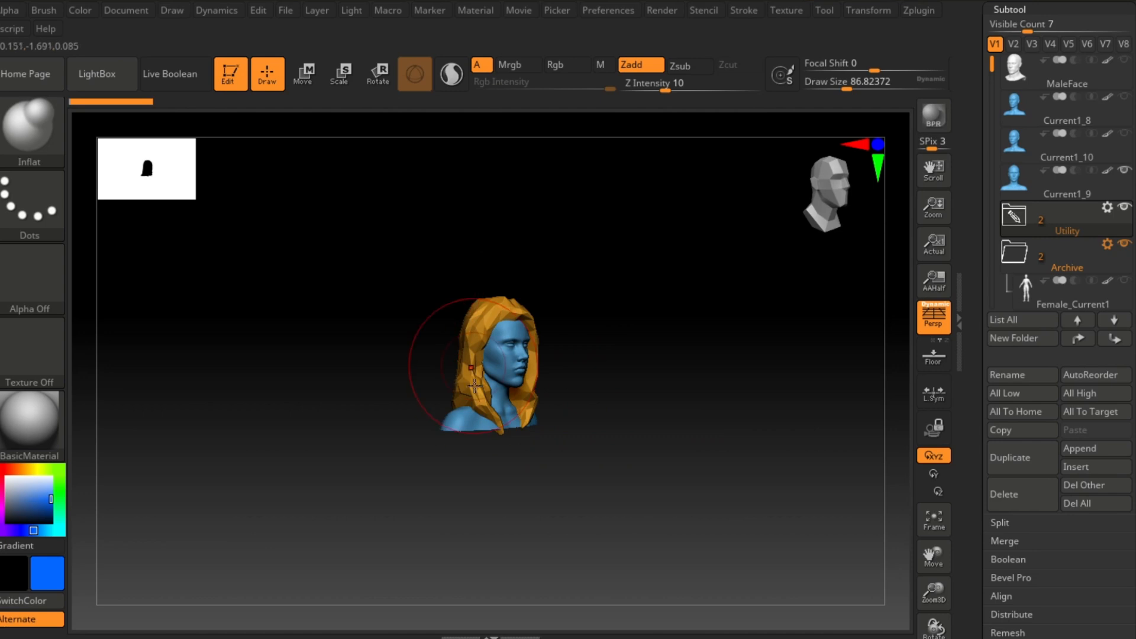
{"action": "left_click_drag", "start_coordinate": [651, 412], "coordinate": [695, 403], "text": "alt"}
{"action": "left_click_drag", "start_coordinate": [654, 354], "coordinate": [671, 391], "text": "alt"}
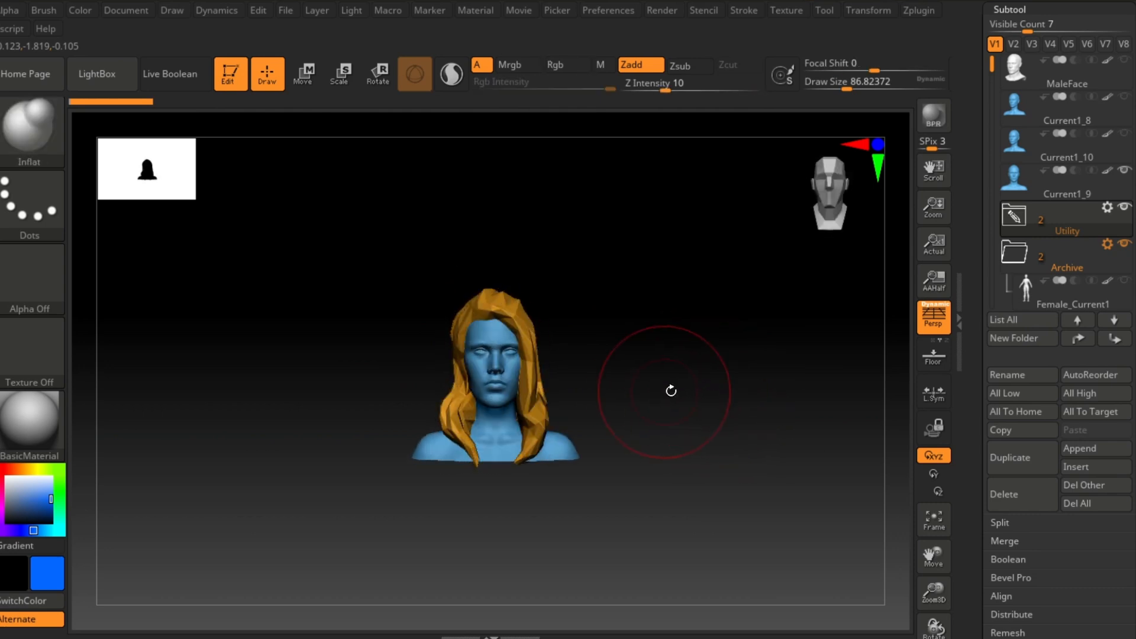
Step: Insert a Sphere3D subtool below the Current1_9 head
{"action": "left_click", "coordinate": [1014, 188]}
{"action": "left_click", "coordinate": [1077, 466]}
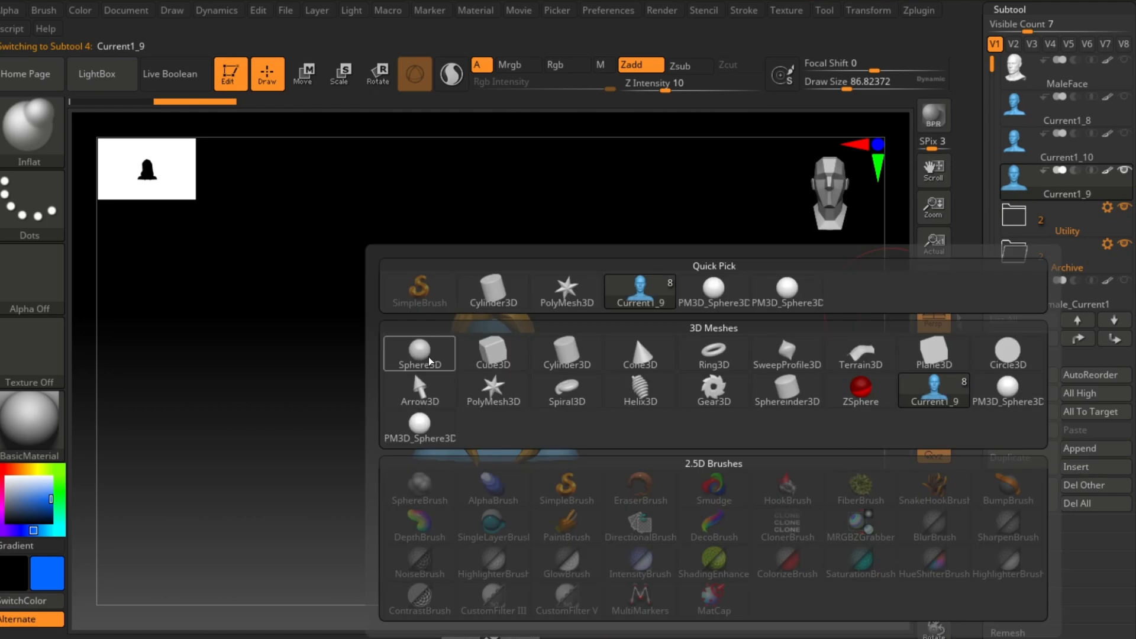
{"action": "left_click", "coordinate": [429, 356]}
{"action": "right_click_drag", "start_coordinate": [746, 458], "coordinate": [642, 437], "text": "ctrl"}
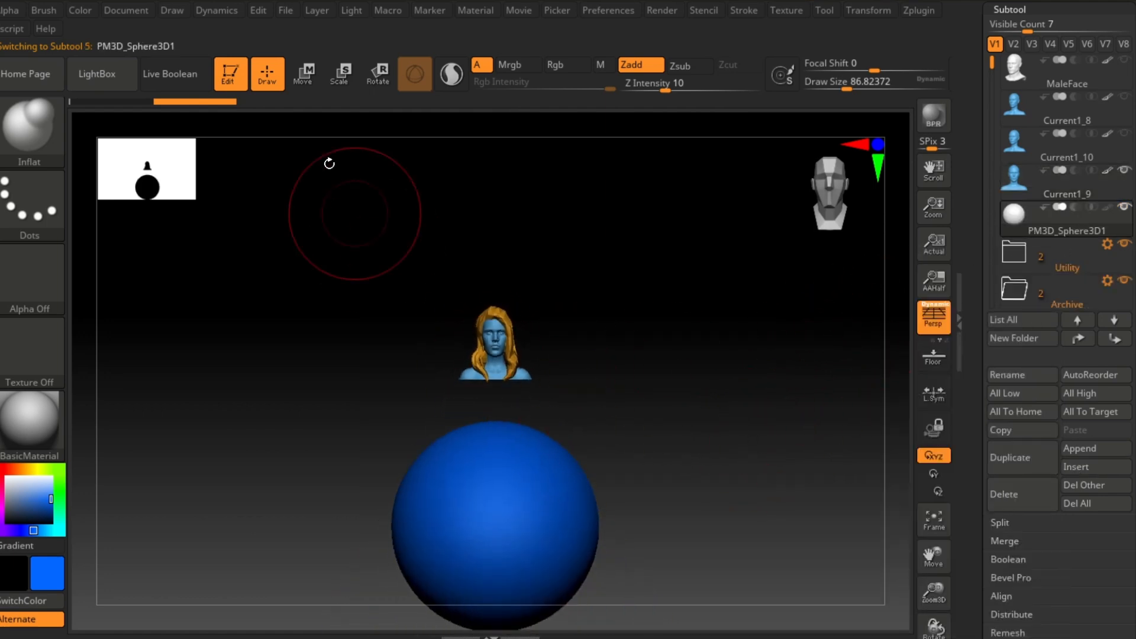
Step: Move the sphere up onto the top of the head and widen it into a flattened cap shape
{"action": "left_click", "coordinate": [304, 75]}
{"action": "left_click_drag", "start_coordinate": [489, 429], "coordinate": [489, 237]}
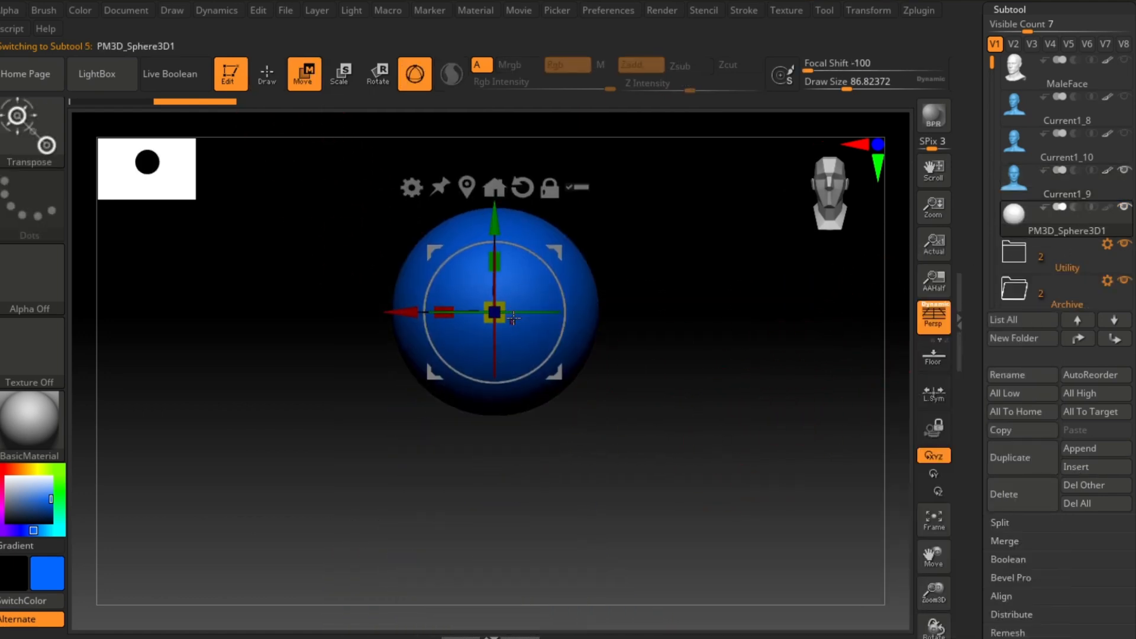
{"action": "left_click_drag", "start_coordinate": [494, 327], "coordinate": [491, 374]}
{"action": "right_click_drag", "start_coordinate": [740, 455], "coordinate": [806, 446], "text": "ctrl"}
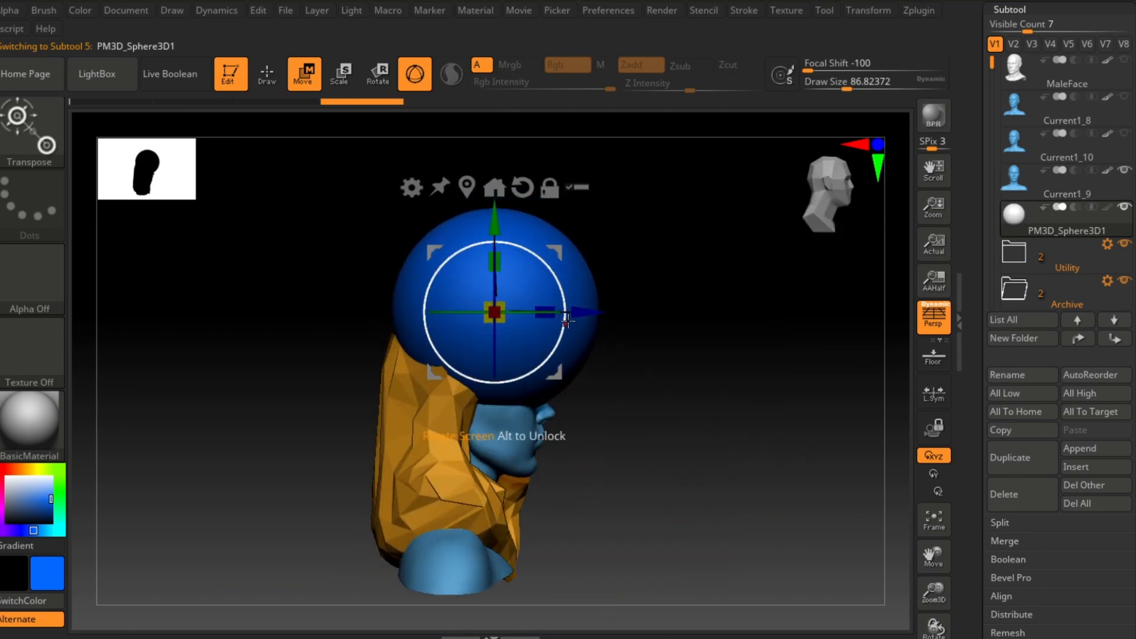
{"action": "left_click_drag", "start_coordinate": [588, 311], "coordinate": [564, 312]}
{"action": "left_click_drag", "start_coordinate": [464, 269], "coordinate": [513, 255]}
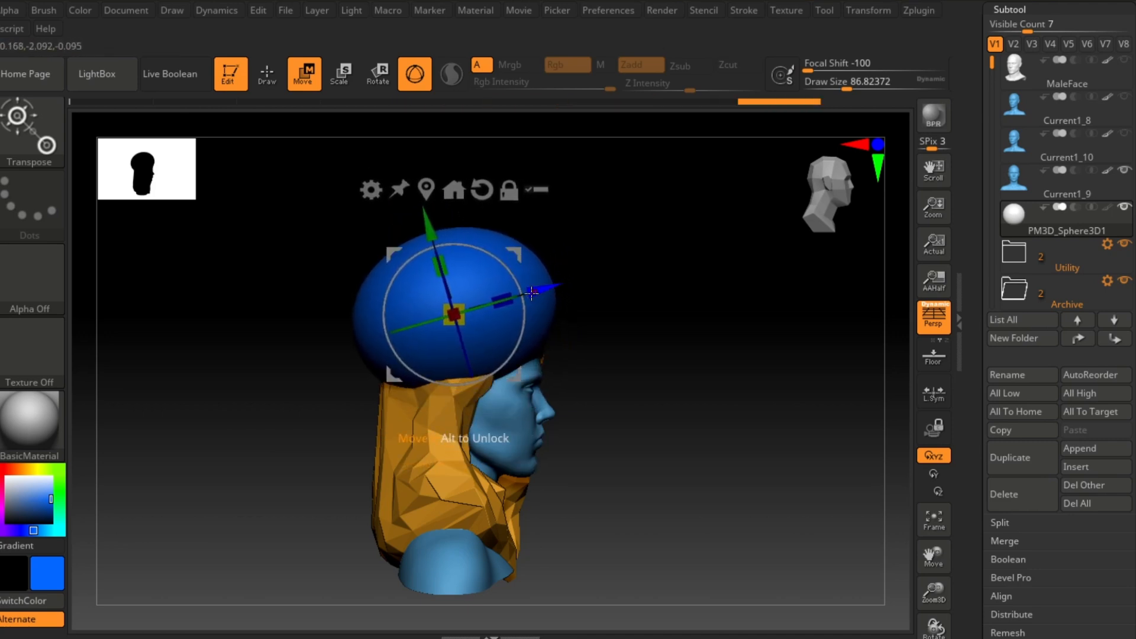
{"action": "left_click_drag", "start_coordinate": [502, 300], "coordinate": [513, 297]}
{"action": "left_click_drag", "start_coordinate": [703, 320], "coordinate": [637, 324], "text": "shift"}
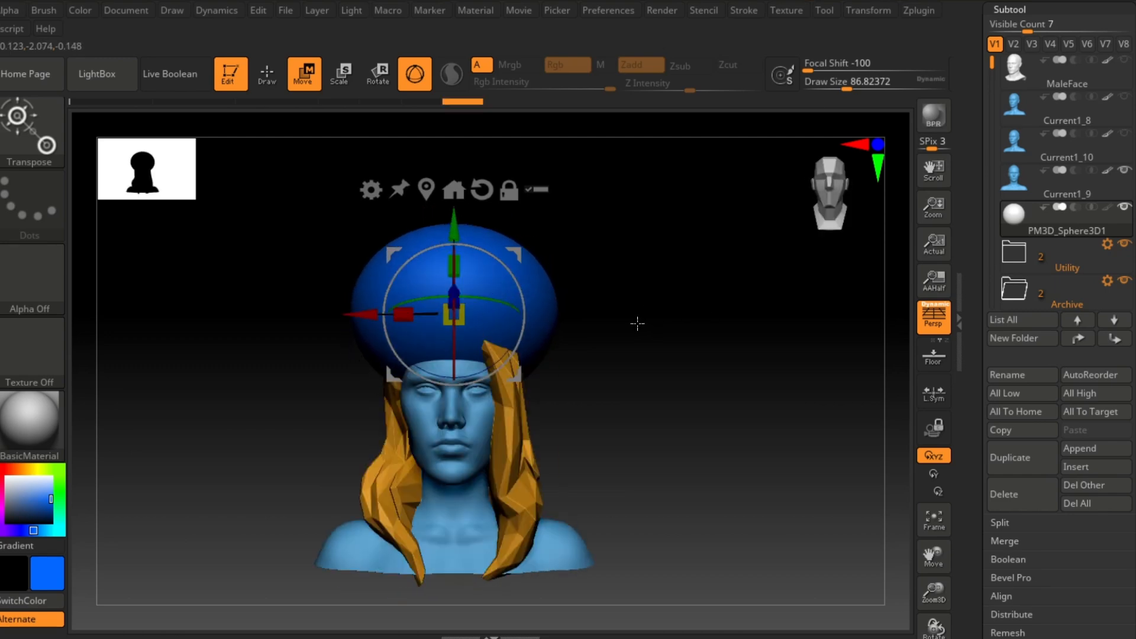
{"action": "left_click_drag", "start_coordinate": [423, 314], "coordinate": [417, 317]}
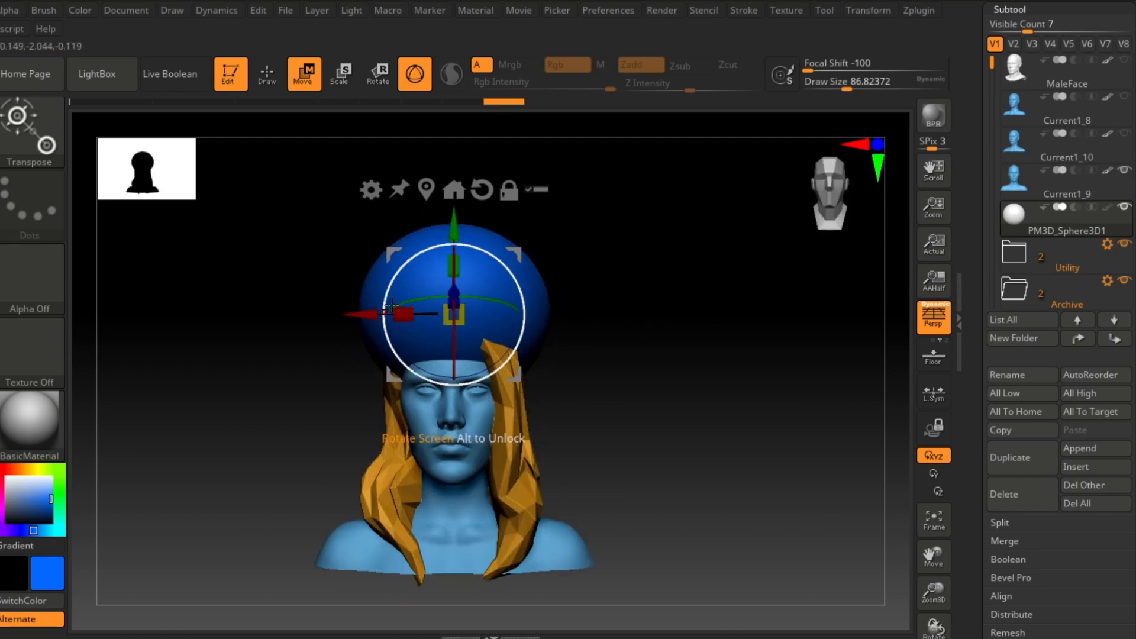
Step: Scale the sphere cap slightly along its vertical axis to fit the scalp
{"action": "left_click", "coordinate": [32, 136]}
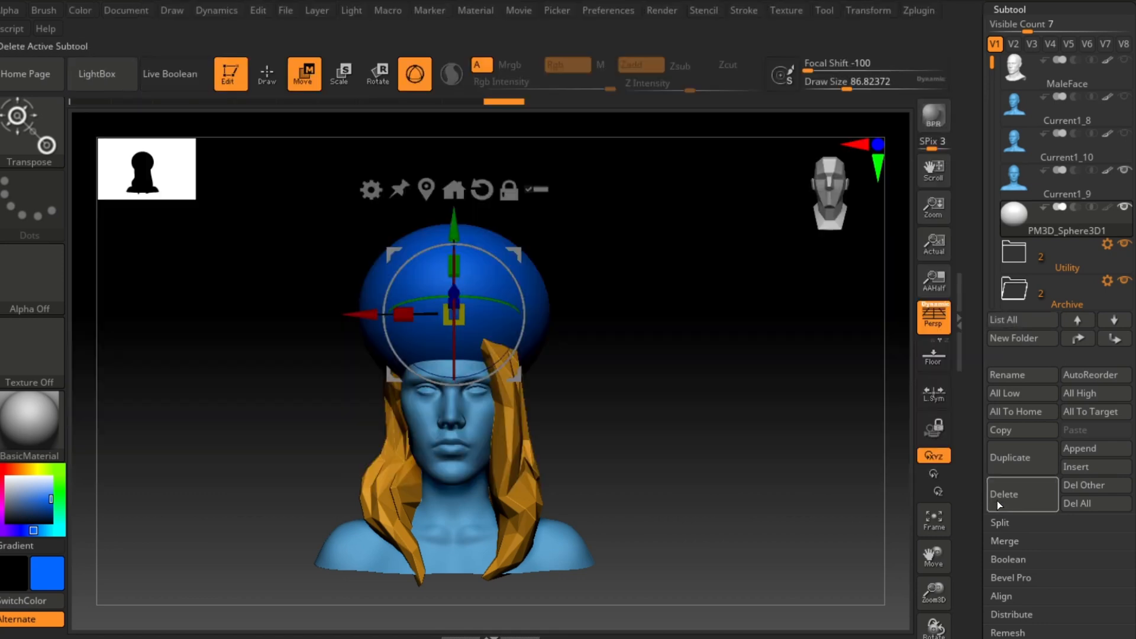
{"action": "left_click_drag", "start_coordinate": [458, 333], "coordinate": [455, 294]}
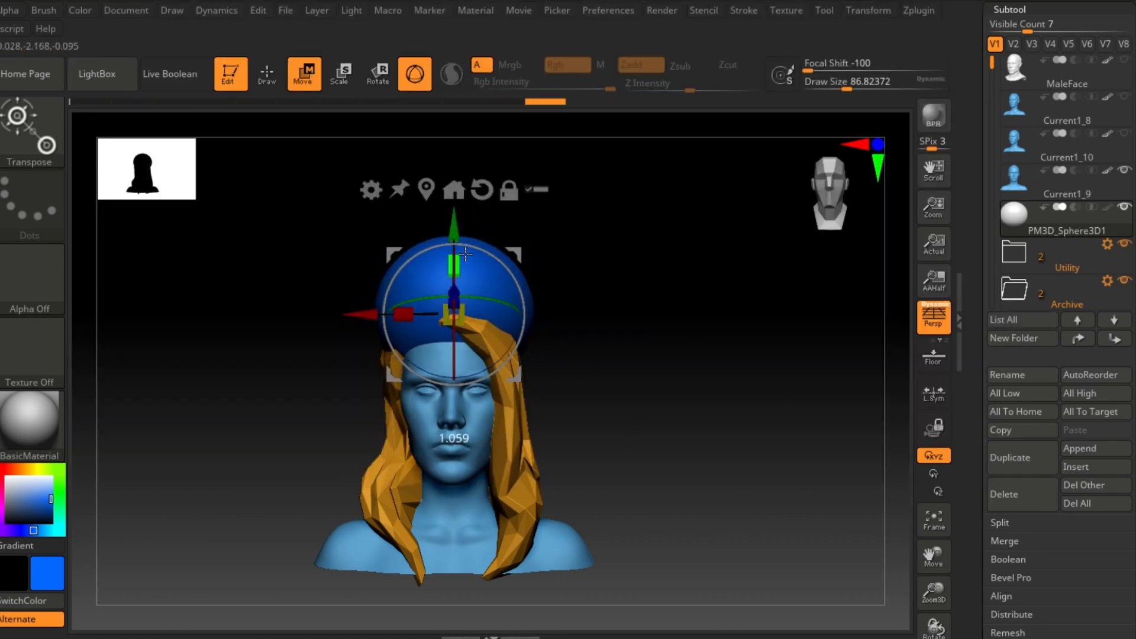
{"action": "left_click_drag", "start_coordinate": [454, 228], "coordinate": [454, 241]}
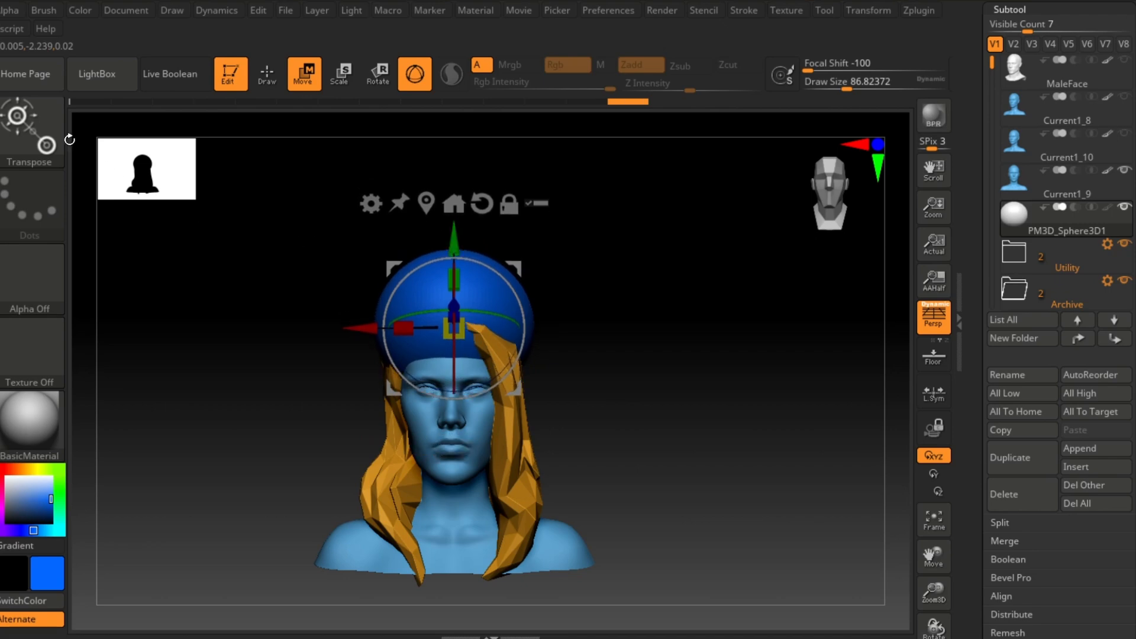
{"action": "left_click", "coordinate": [47, 135]}
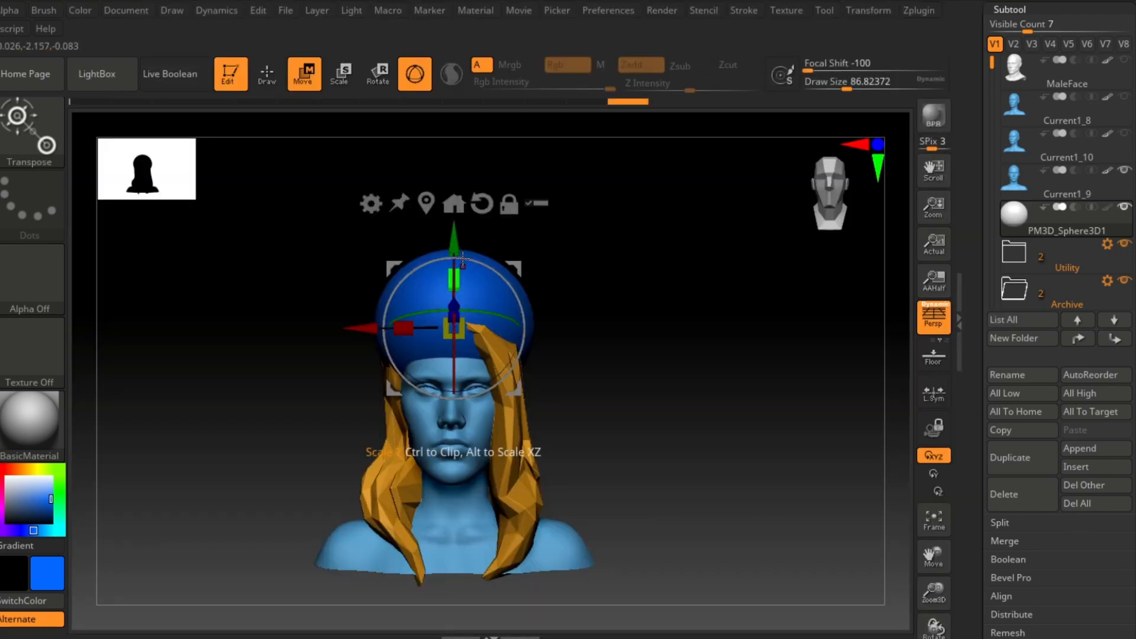
{"action": "left_click_drag", "start_coordinate": [455, 239], "coordinate": [455, 237]}
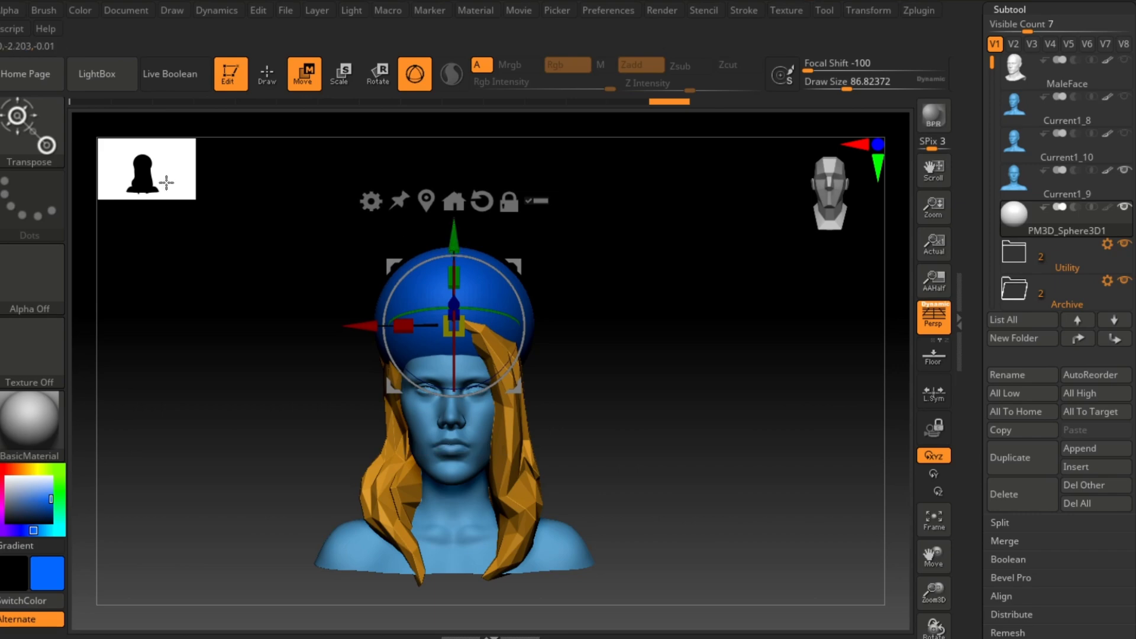
Step: Switch to the Rake brush and rake strand grooves across the top and sides of the sphere cap
{"action": "left_click", "coordinate": [47, 143]}
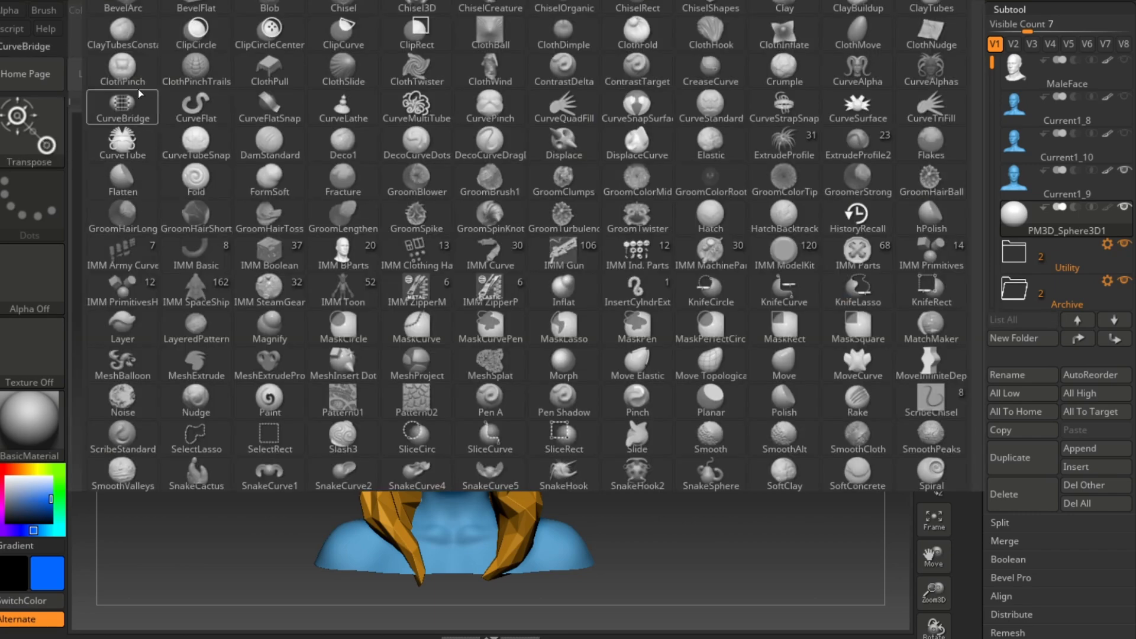
{"action": "left_click", "coordinate": [863, 412]}
{"action": "mouse_move", "coordinate": [608, 365]}
{"action": "left_mouse_down"}
{"action": "mouse_move", "coordinate": [708, 360]}
{"action": "mouse_move", "coordinate": [647, 342]}
{"action": "left_mouse_up"}
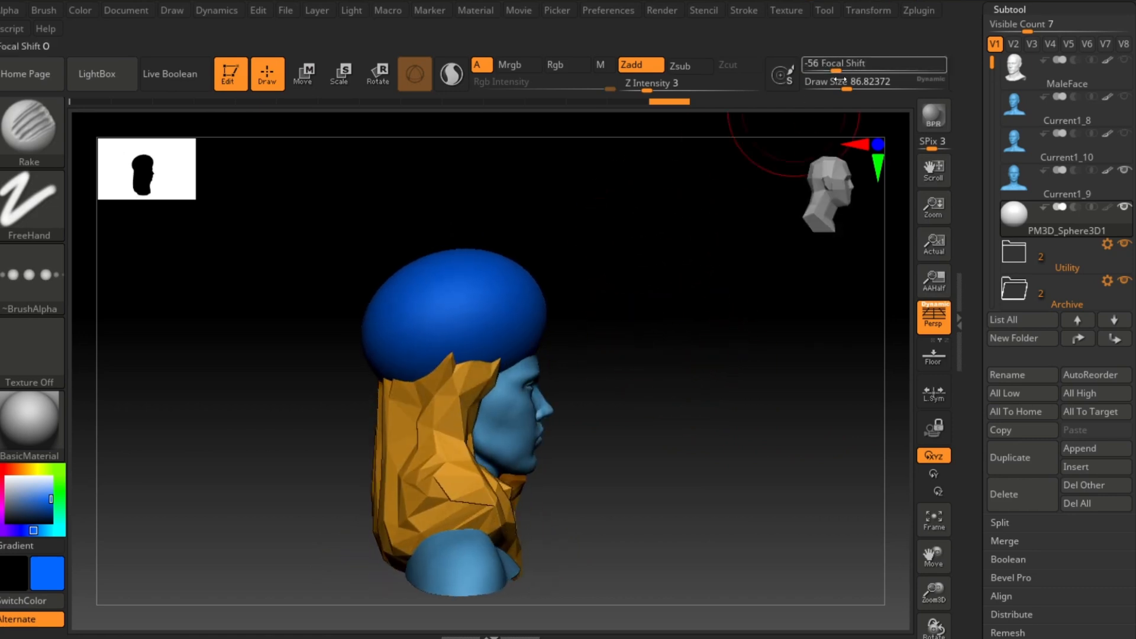
{"action": "left_click_drag", "start_coordinate": [375, 342], "coordinate": [546, 322]}
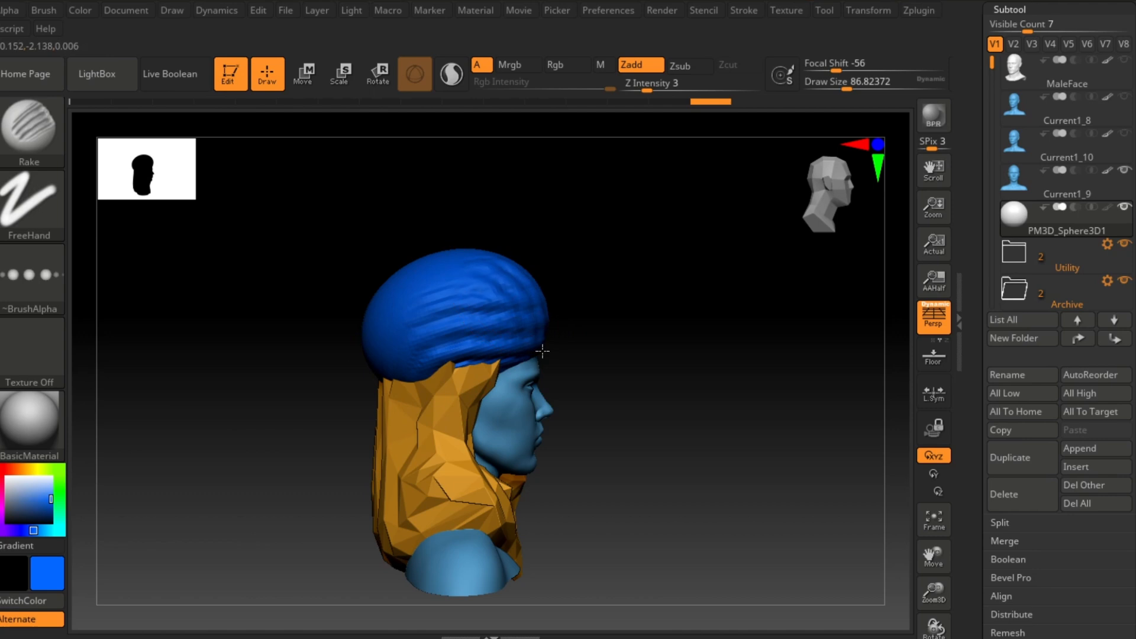
{"action": "mouse_move", "coordinate": [715, 285]}
{"action": "left_mouse_down", "text": "alt"}
{"action": "mouse_move", "coordinate": [740, 382]}
{"action": "mouse_move", "coordinate": [680, 367]}
{"action": "left_mouse_up", "text": "alt"}
{"action": "left_click_drag", "start_coordinate": [477, 334], "coordinate": [554, 401]}
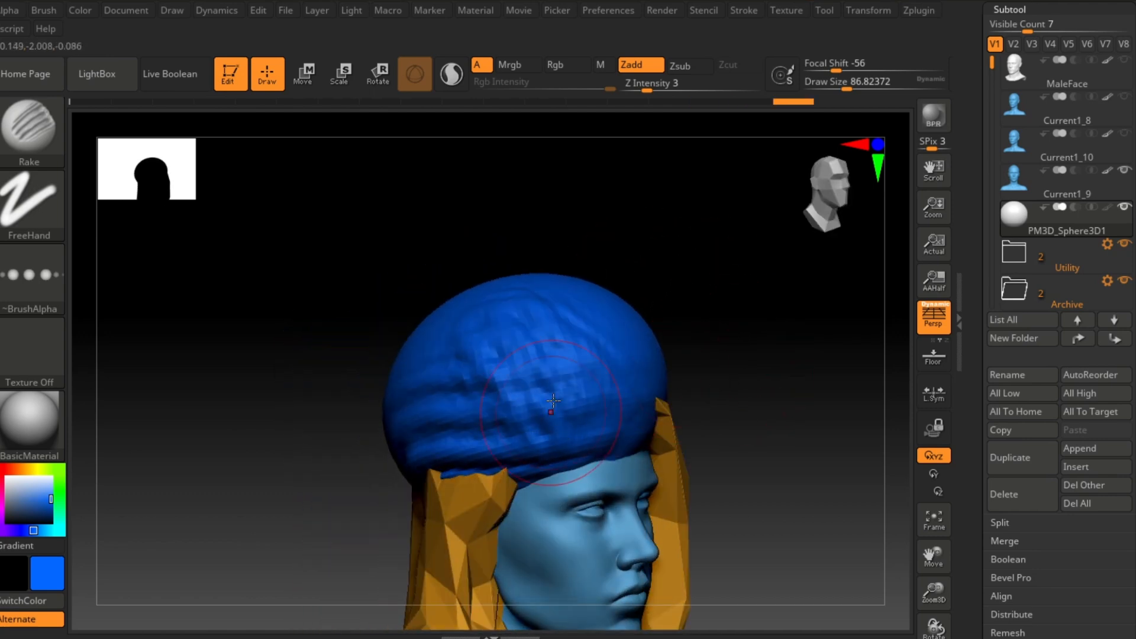
{"action": "left_click_drag", "start_coordinate": [755, 343], "coordinate": [668, 321]}
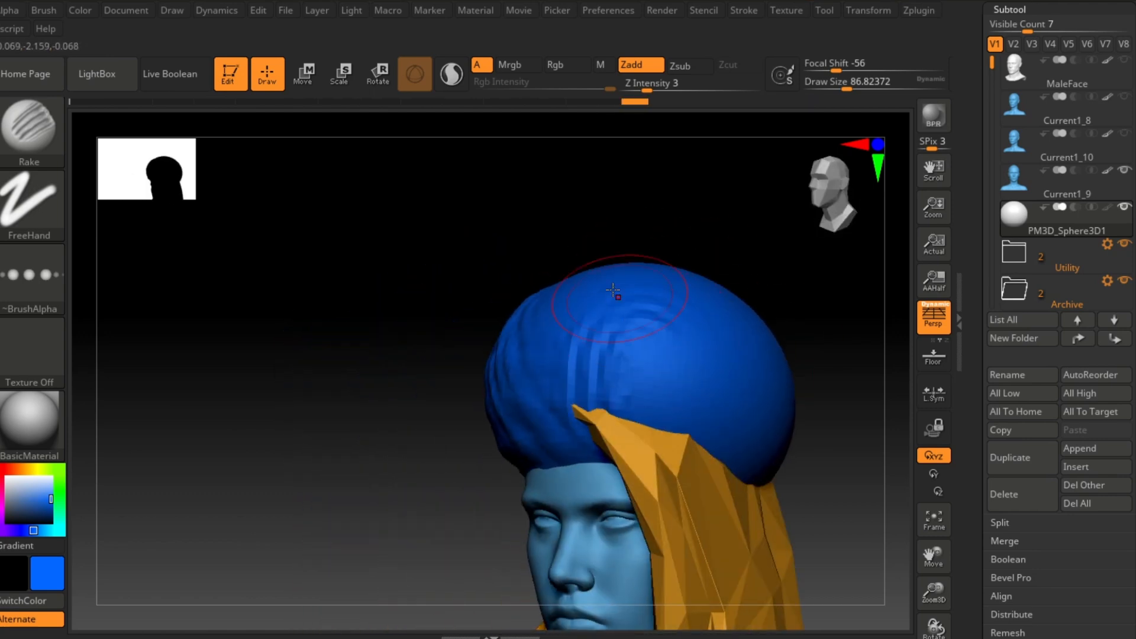
Step: Set Z Intensity to 10 and rake more strands over the front of the cap
{"action": "left_click_drag", "start_coordinate": [660, 82], "coordinate": [666, 99]}
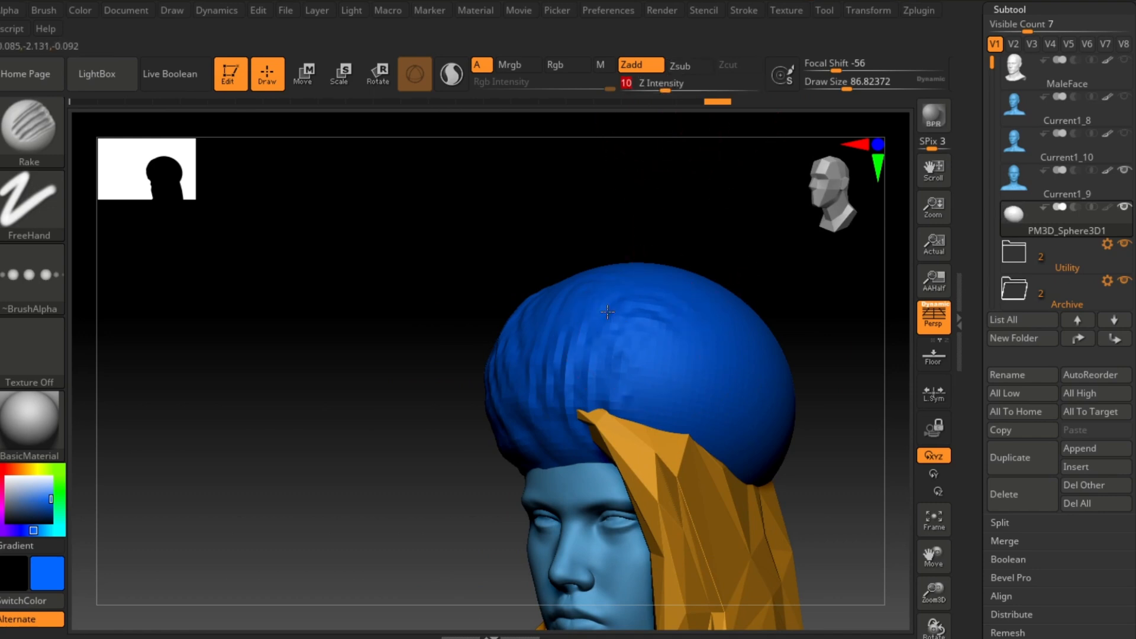
{"action": "left_click_drag", "start_coordinate": [606, 312], "coordinate": [562, 414]}
{"action": "left_click_drag", "start_coordinate": [666, 293], "coordinate": [559, 400]}
Step: Raise the draw size to about 172 and rake broad strands around the front and sides of the cap
{"action": "left_click_drag", "start_coordinate": [847, 84], "coordinate": [863, 85]}
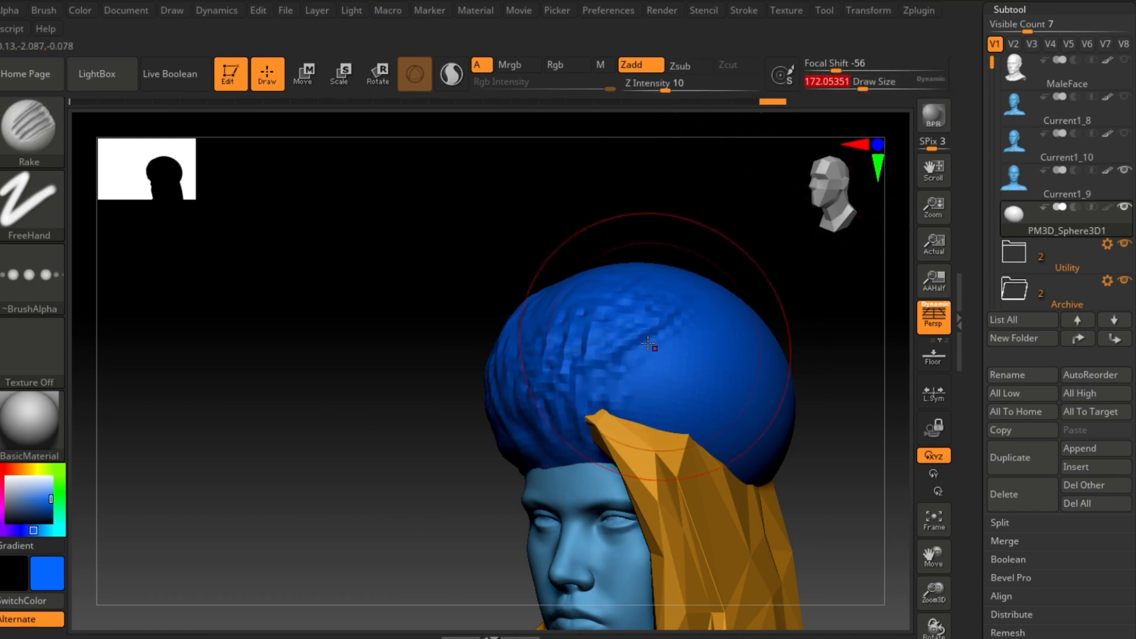
{"action": "left_click_drag", "start_coordinate": [642, 352], "coordinate": [583, 399]}
{"action": "left_click_drag", "start_coordinate": [837, 324], "coordinate": [806, 332]}
{"action": "mouse_move", "coordinate": [467, 361]}
{"action": "left_mouse_down", "text": "alt"}
{"action": "mouse_move", "coordinate": [378, 401]}
{"action": "mouse_move", "coordinate": [346, 376]}
{"action": "mouse_move", "coordinate": [367, 408]}
{"action": "left_mouse_up", "text": "alt"}
{"action": "left_click_drag", "start_coordinate": [649, 403], "coordinate": [530, 362]}
{"action": "left_click_drag", "start_coordinate": [278, 441], "coordinate": [591, 443]}
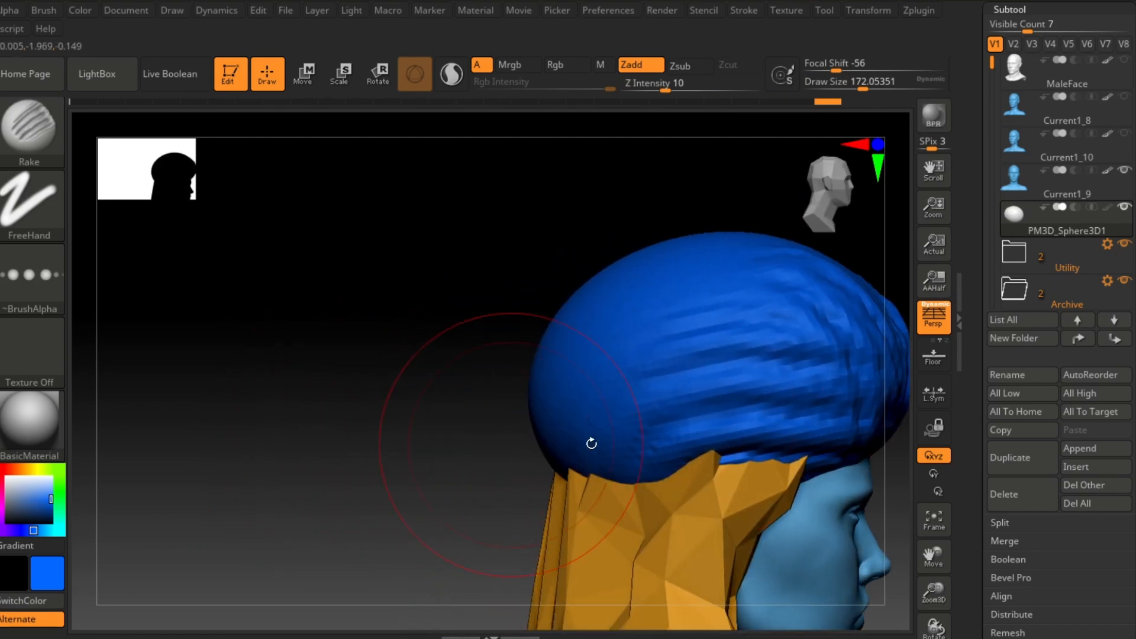
{"action": "mouse_move", "coordinate": [756, 350]}
{"action": "left_mouse_down"}
{"action": "mouse_move", "coordinate": [771, 340]}
{"action": "mouse_move", "coordinate": [655, 325]}
{"action": "left_mouse_up"}
{"action": "mouse_move", "coordinate": [675, 363]}
{"action": "left_mouse_down"}
{"action": "mouse_move", "coordinate": [614, 281]}
{"action": "mouse_move", "coordinate": [796, 346]}
{"action": "left_mouse_up"}
{"action": "left_click_drag", "start_coordinate": [343, 414], "coordinate": [423, 435]}
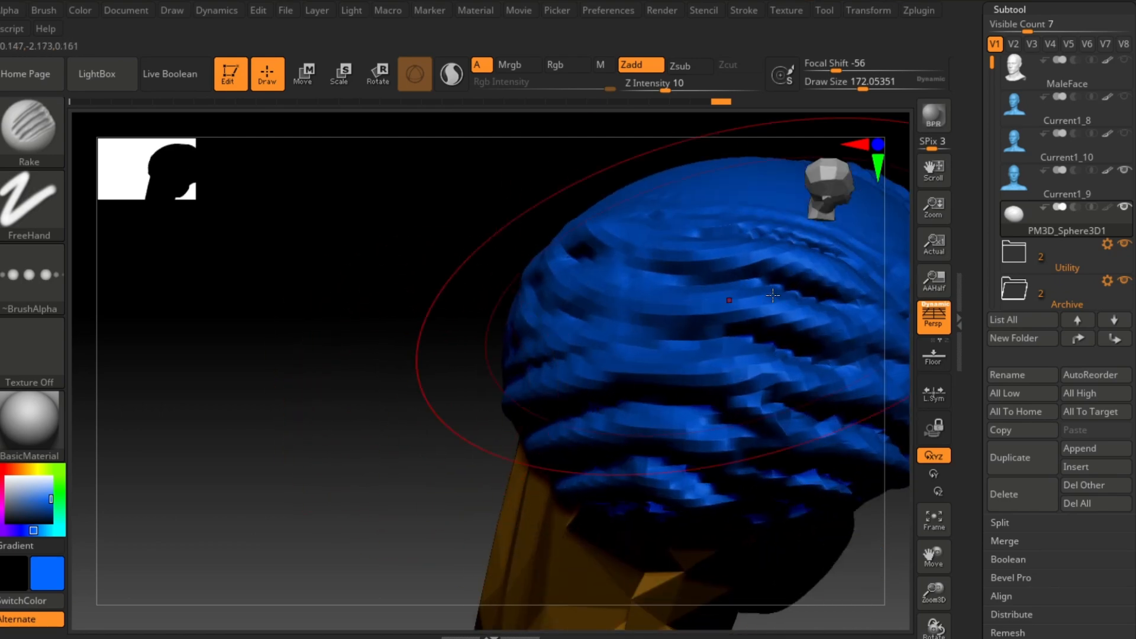
Step: Reduce the draw size to about 90 and rake strands over the back and sides of the cap
{"action": "left_click_drag", "start_coordinate": [319, 361], "coordinate": [765, 210]}
{"action": "key", "text": "ctrl+z"}
{"action": "left_click_drag", "start_coordinate": [859, 82], "coordinate": [848, 82]}
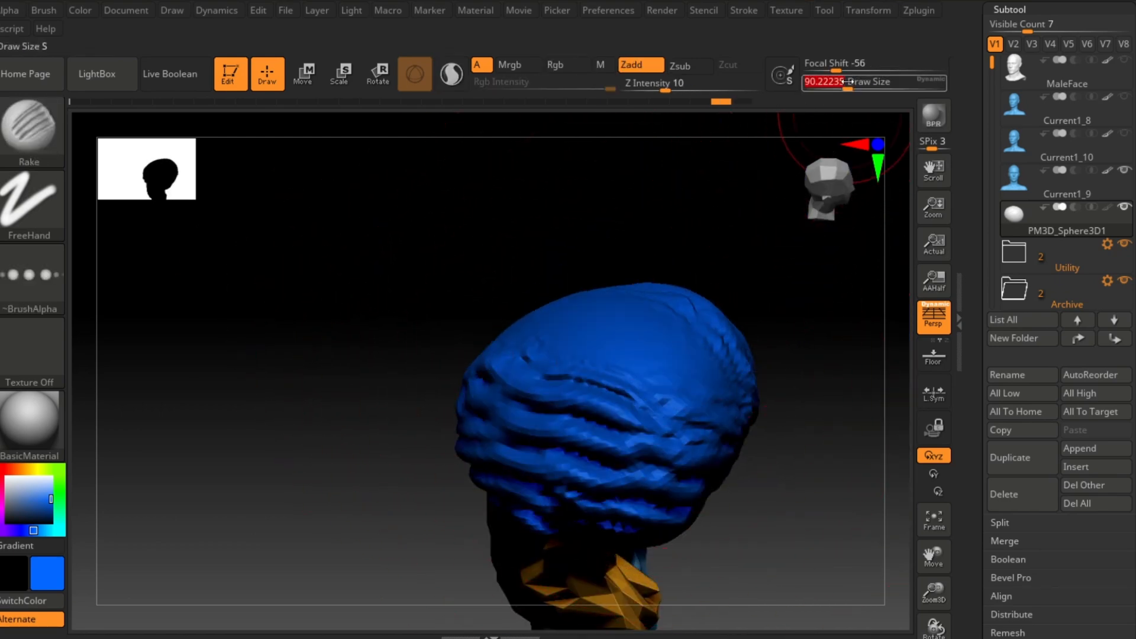
{"action": "left_click_drag", "start_coordinate": [682, 366], "coordinate": [550, 330]}
{"action": "mouse_move", "coordinate": [414, 372]}
{"action": "left_mouse_down"}
{"action": "mouse_move", "coordinate": [314, 385]}
{"action": "mouse_move", "coordinate": [370, 411]}
{"action": "mouse_move", "coordinate": [210, 437]}
{"action": "mouse_move", "coordinate": [393, 434]}
{"action": "mouse_move", "coordinate": [725, 373]}
{"action": "left_mouse_up"}
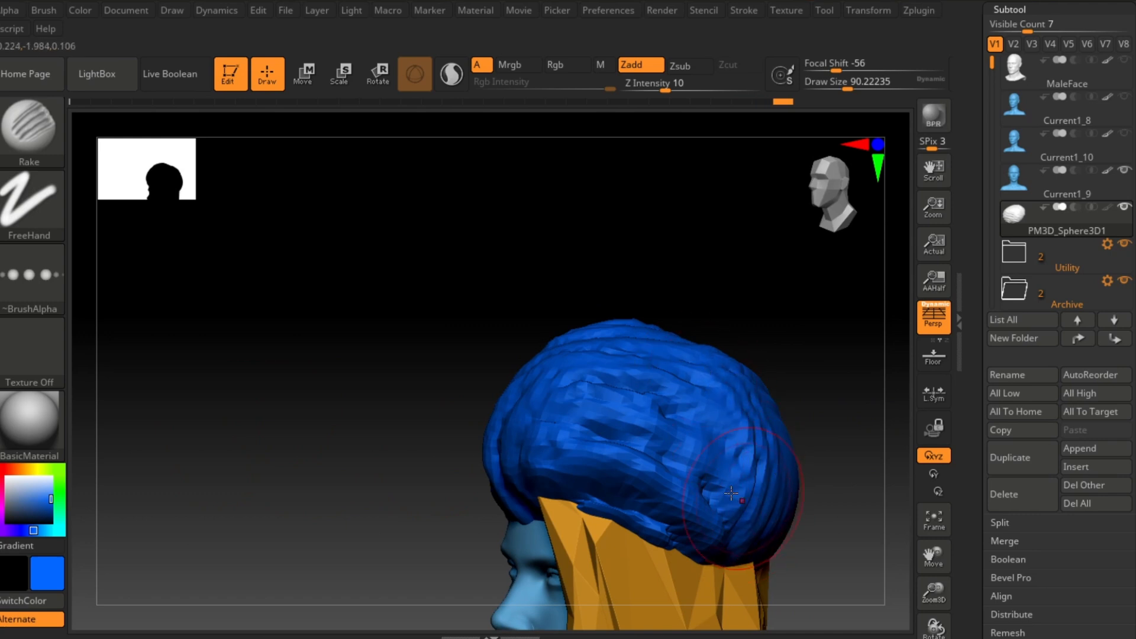
{"action": "left_click_drag", "start_coordinate": [731, 492], "coordinate": [665, 445]}
{"action": "mouse_move", "coordinate": [689, 432]}
{"action": "left_mouse_down"}
{"action": "mouse_move", "coordinate": [615, 385]}
{"action": "mouse_move", "coordinate": [517, 456]}
{"action": "left_mouse_up"}
{"action": "mouse_move", "coordinate": [337, 491]}
{"action": "left_mouse_down"}
{"action": "mouse_move", "coordinate": [489, 510]}
{"action": "mouse_move", "coordinate": [302, 494]}
{"action": "left_mouse_up"}
{"action": "mouse_move", "coordinate": [791, 532]}
{"action": "left_mouse_down"}
{"action": "mouse_move", "coordinate": [786, 496]}
{"action": "mouse_move", "coordinate": [666, 437]}
{"action": "left_mouse_up"}
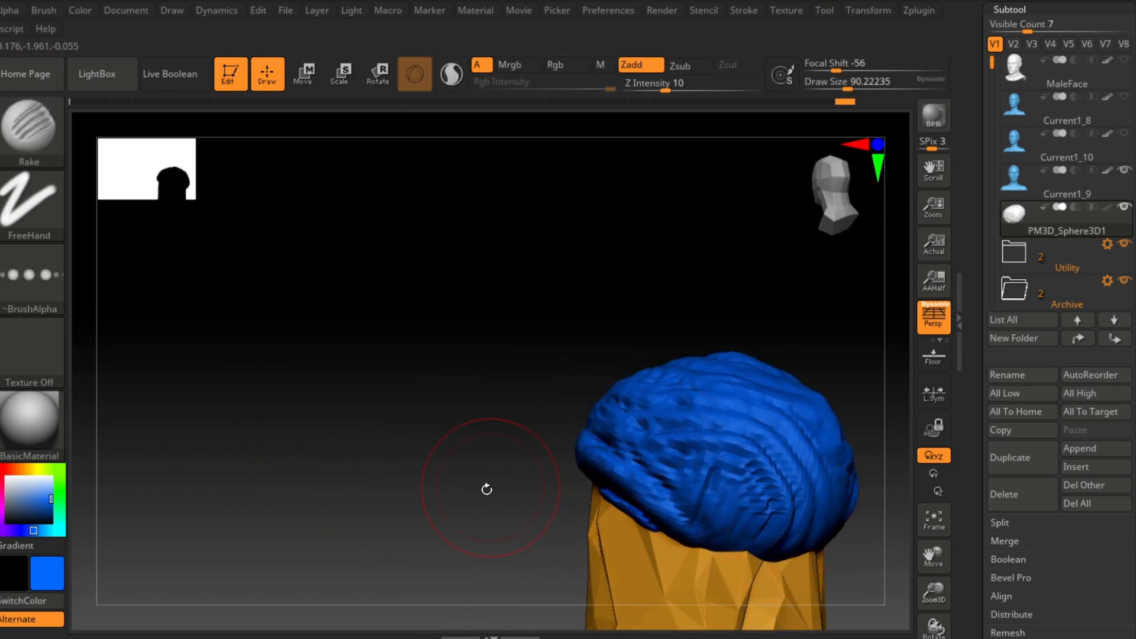
{"action": "mouse_move", "coordinate": [487, 489]}
{"action": "left_mouse_down"}
{"action": "mouse_move", "coordinate": [469, 497]}
{"action": "mouse_move", "coordinate": [570, 497]}
{"action": "mouse_move", "coordinate": [337, 346]}
{"action": "left_mouse_up"}
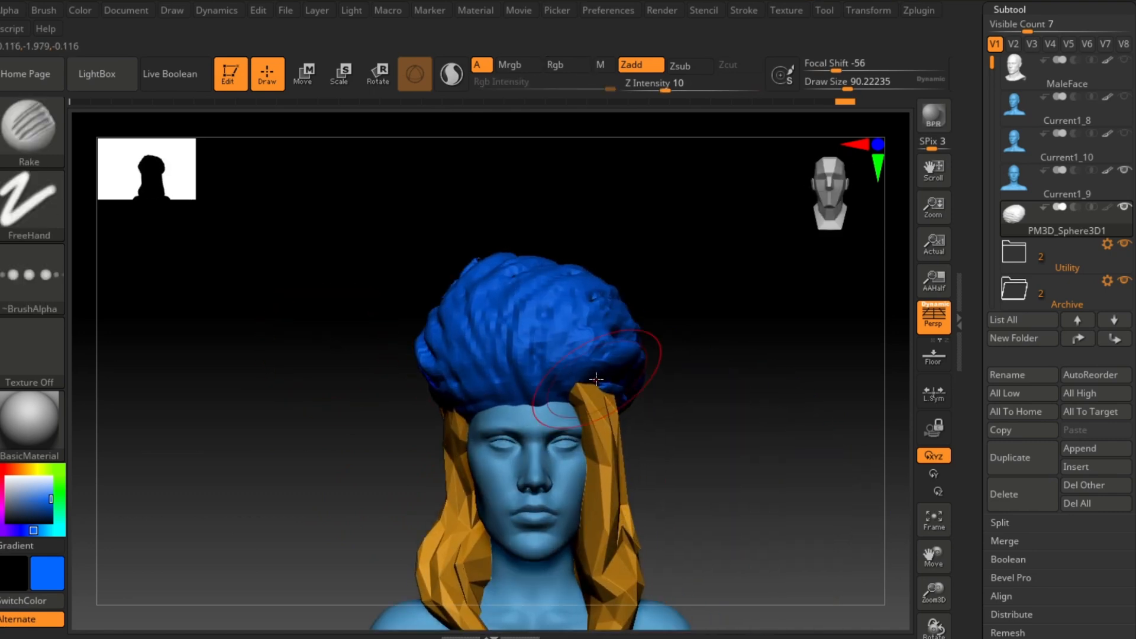
Step: Set Z Intensity to 25 and rake vertical strands down the front and sides of the cap
{"action": "left_click", "coordinate": [689, 89]}
{"action": "mouse_move", "coordinate": [761, 219]}
{"action": "left_mouse_down"}
{"action": "mouse_move", "coordinate": [753, 246]}
{"action": "mouse_move", "coordinate": [663, 360]}
{"action": "mouse_move", "coordinate": [624, 347]}
{"action": "mouse_move", "coordinate": [660, 358]}
{"action": "mouse_move", "coordinate": [612, 361]}
{"action": "mouse_move", "coordinate": [694, 438]}
{"action": "mouse_move", "coordinate": [786, 449]}
{"action": "mouse_move", "coordinate": [591, 461]}
{"action": "left_mouse_up"}
{"action": "left_click_drag", "start_coordinate": [699, 413], "coordinate": [732, 442]}
{"action": "left_click_drag", "start_coordinate": [447, 424], "coordinate": [513, 551]}
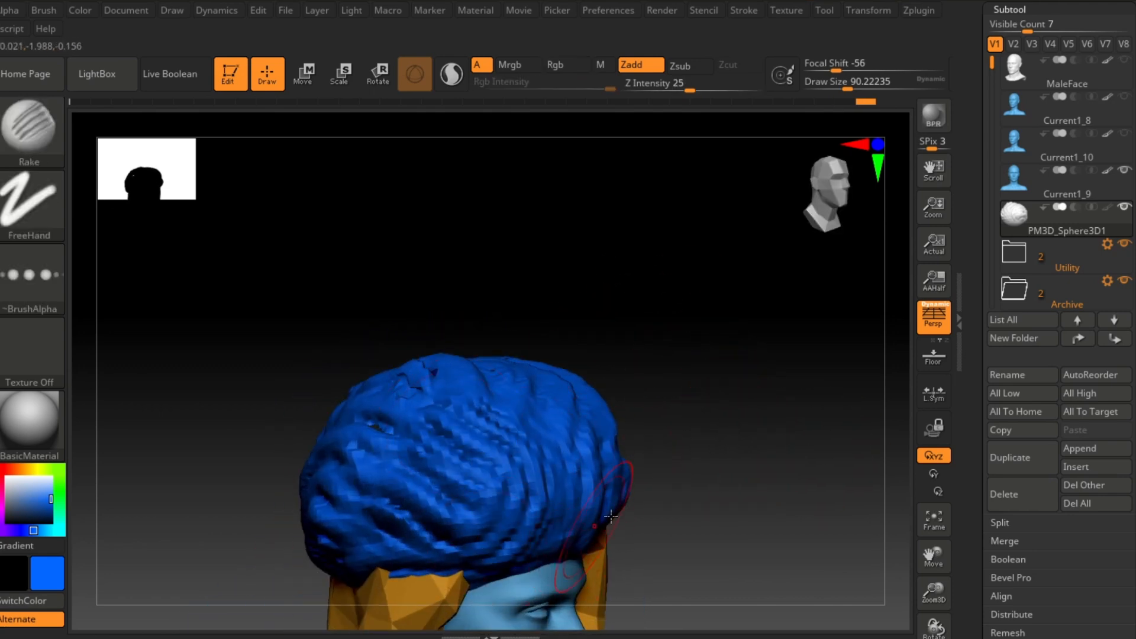
{"action": "left_click_drag", "start_coordinate": [671, 482], "coordinate": [701, 485]}
{"action": "left_click_drag", "start_coordinate": [535, 423], "coordinate": [550, 547]}
{"action": "left_click_drag", "start_coordinate": [594, 408], "coordinate": [626, 529]}
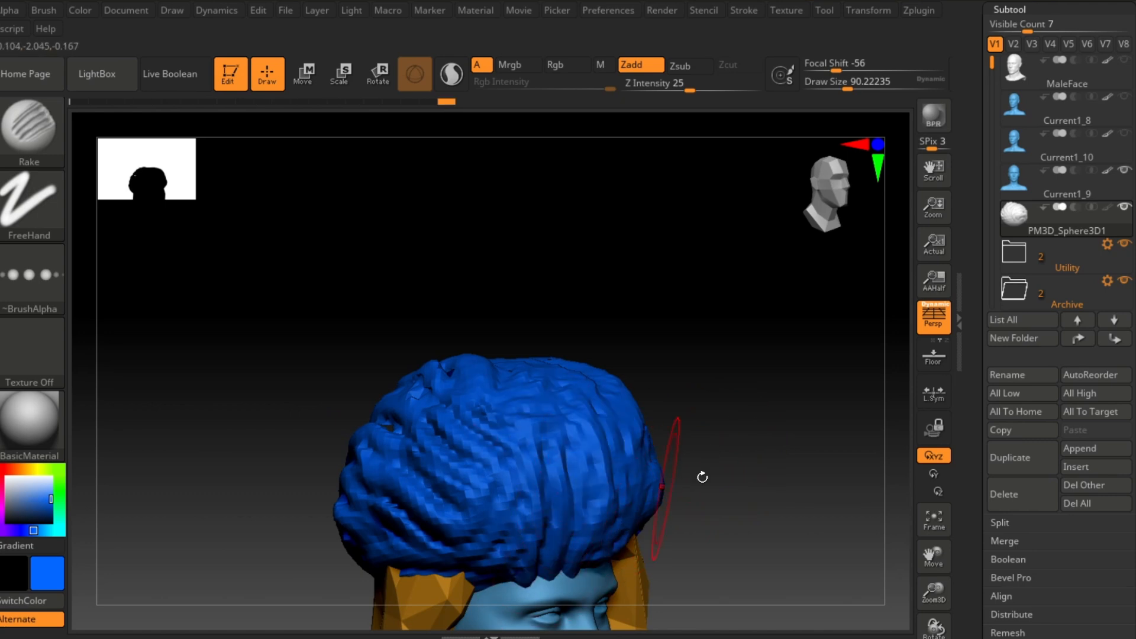
{"action": "mouse_move", "coordinate": [702, 477]}
{"action": "left_mouse_down", "text": "shift"}
{"action": "mouse_move", "coordinate": [633, 474]}
{"action": "mouse_move", "coordinate": [683, 580]}
{"action": "left_mouse_up", "text": "shift"}
{"action": "left_click_drag", "start_coordinate": [597, 432], "coordinate": [609, 559]}
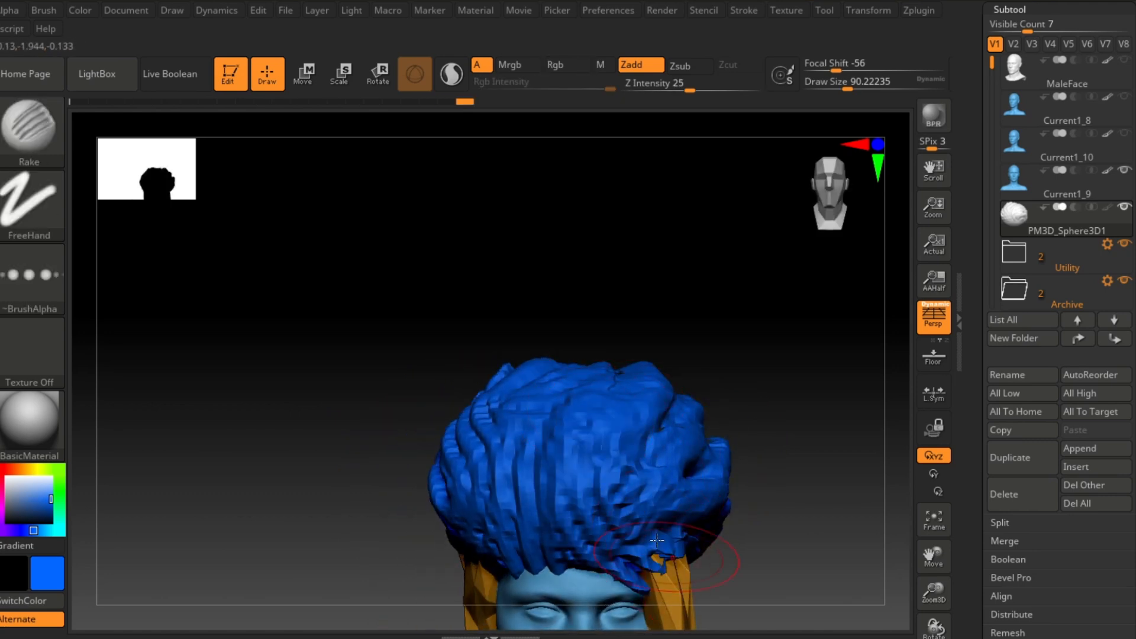
{"action": "mouse_move", "coordinate": [674, 532]}
{"action": "left_mouse_down", "text": "shift"}
{"action": "mouse_move", "coordinate": [667, 483]}
{"action": "mouse_move", "coordinate": [647, 468]}
{"action": "left_mouse_up", "text": "shift"}
{"action": "left_click_drag", "start_coordinate": [603, 405], "coordinate": [612, 556]}
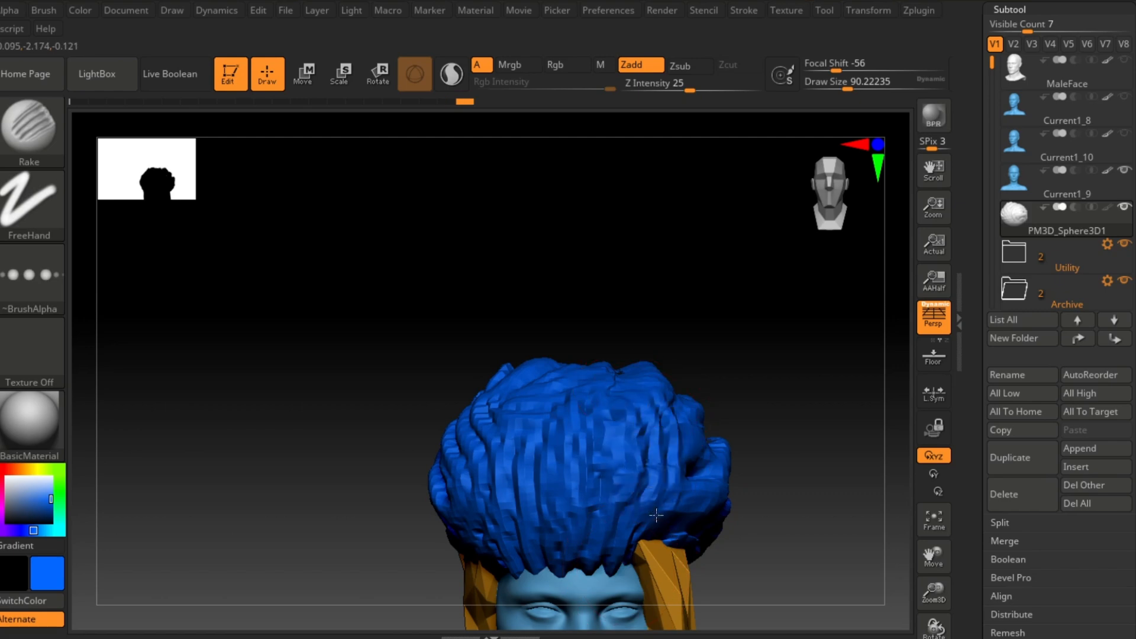
{"action": "left_click_drag", "start_coordinate": [798, 521], "coordinate": [702, 390]}
Step: Switch to the Move brush at a draw size of about 217 and push the cap's crown outline
{"action": "left_click", "coordinate": [26, 131]}
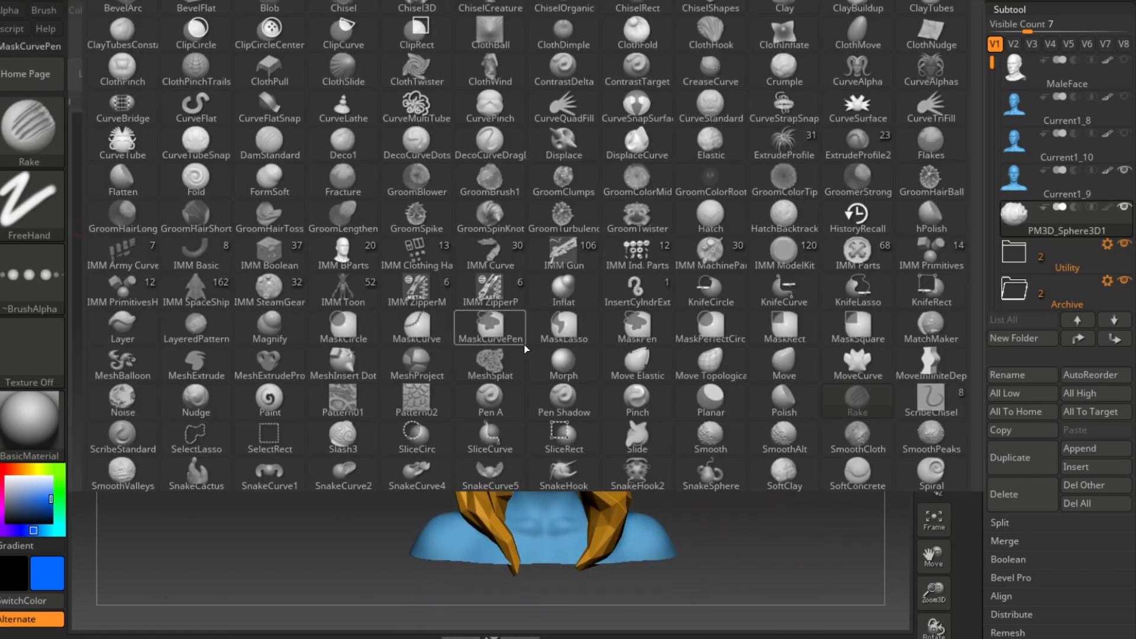
{"action": "left_click", "coordinate": [791, 362]}
{"action": "left_click_drag", "start_coordinate": [848, 89], "coordinate": [870, 88]}
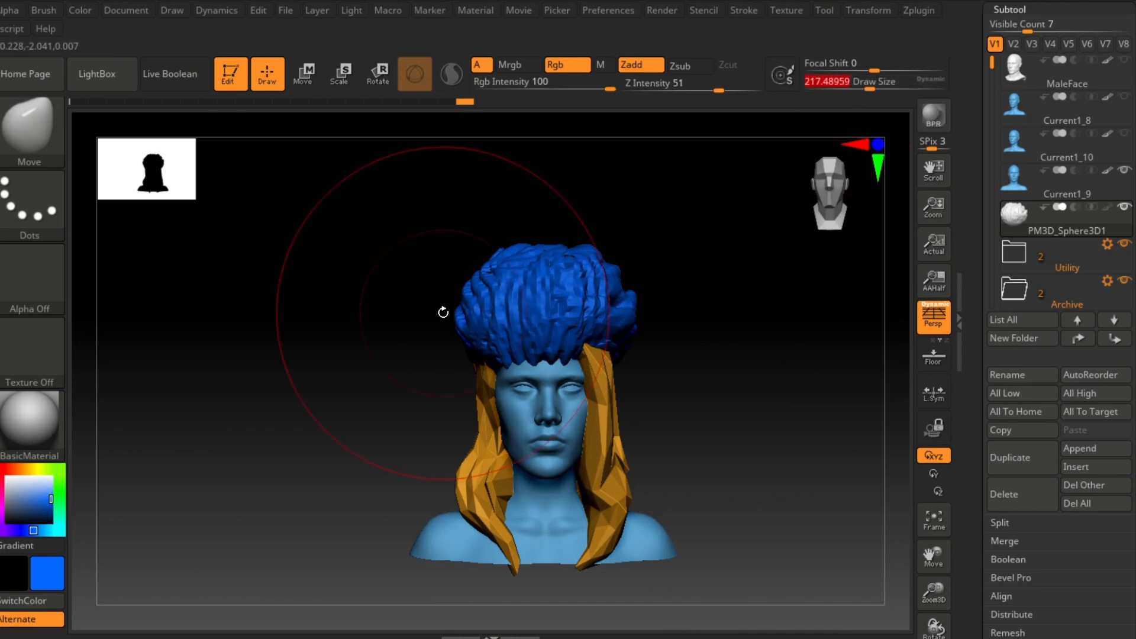
{"action": "left_click_drag", "start_coordinate": [468, 288], "coordinate": [474, 312]}
{"action": "left_click_drag", "start_coordinate": [614, 275], "coordinate": [619, 289]}
{"action": "mouse_move", "coordinate": [704, 307]}
{"action": "left_mouse_down", "text": "alt"}
{"action": "mouse_move", "coordinate": [742, 329]}
{"action": "mouse_move", "coordinate": [650, 342]}
{"action": "mouse_move", "coordinate": [367, 279]}
{"action": "left_mouse_up", "text": "alt"}
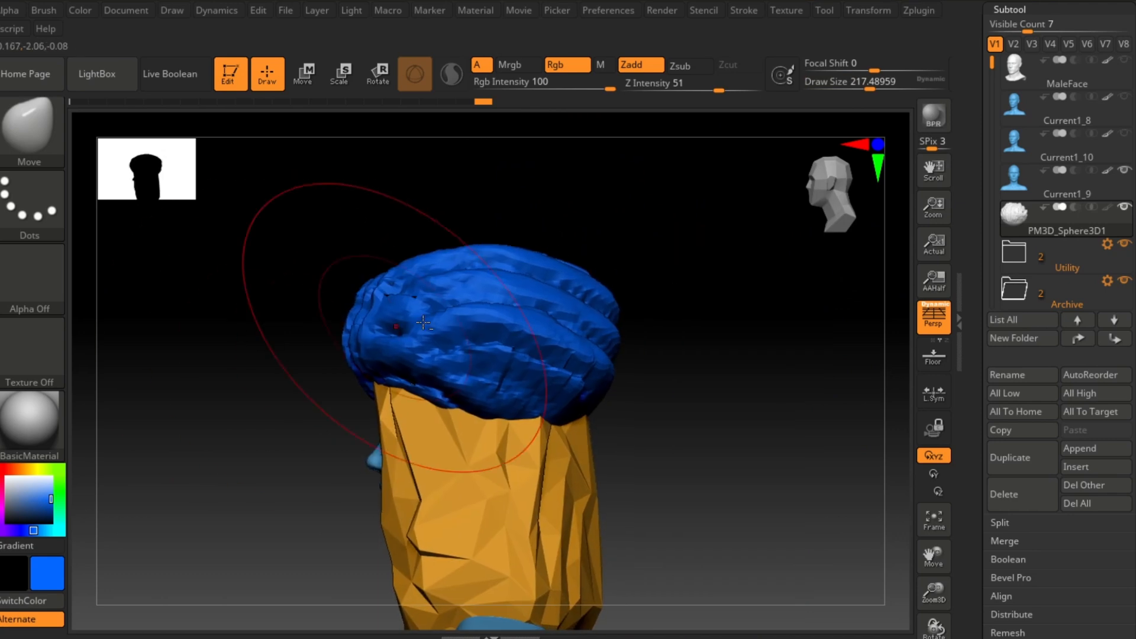
Step: Reshape and smooth the cap's back and sides with Move strokes to round its silhouette
{"action": "mouse_move", "coordinate": [693, 314]}
{"action": "left_mouse_down", "text": "alt"}
{"action": "mouse_move", "coordinate": [664, 302]}
{"action": "mouse_move", "coordinate": [701, 335]}
{"action": "left_mouse_up", "text": "alt"}
{"action": "left_click_drag", "start_coordinate": [511, 280], "coordinate": [511, 281]}
{"action": "left_click_drag", "start_coordinate": [642, 322], "coordinate": [658, 352], "text": "alt"}
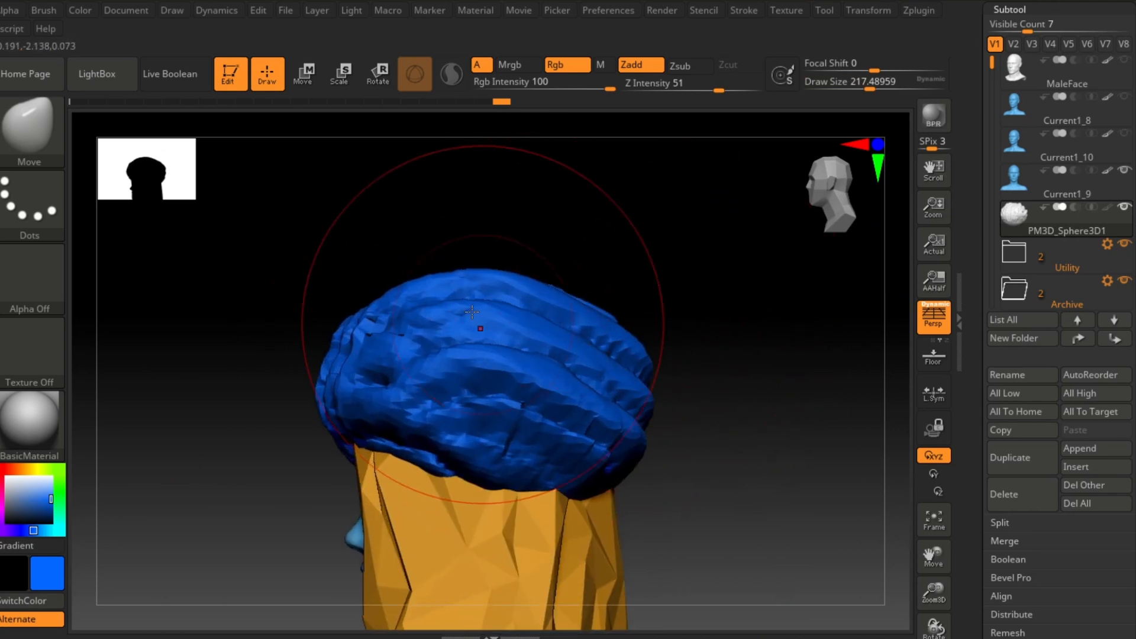
{"action": "left_click_drag", "start_coordinate": [403, 322], "coordinate": [387, 304]}
{"action": "left_click_drag", "start_coordinate": [663, 361], "coordinate": [819, 365], "text": "shift"}
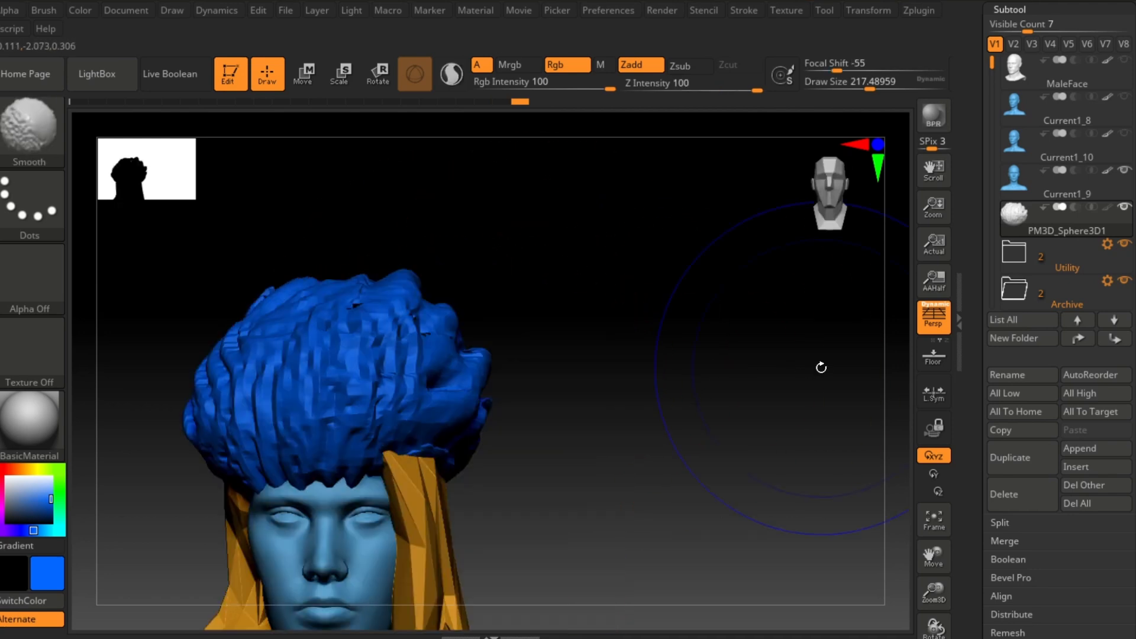
{"action": "mouse_move", "coordinate": [752, 381]}
{"action": "left_mouse_down", "text": "alt"}
{"action": "mouse_move", "coordinate": [674, 400]}
{"action": "mouse_move", "coordinate": [594, 368]}
{"action": "mouse_move", "coordinate": [597, 385]}
{"action": "left_mouse_up", "text": "alt"}
{"action": "left_click_drag", "start_coordinate": [382, 318], "coordinate": [392, 322]}
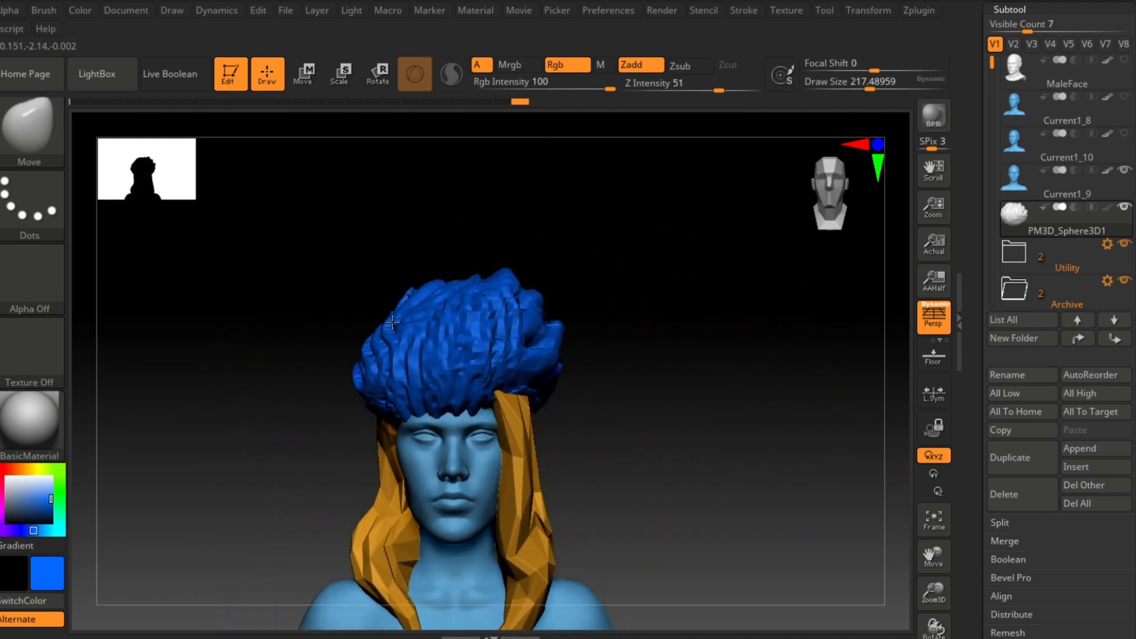
{"action": "left_click_drag", "start_coordinate": [506, 315], "coordinate": [487, 325]}
{"action": "left_click_drag", "start_coordinate": [537, 367], "coordinate": [530, 377]}
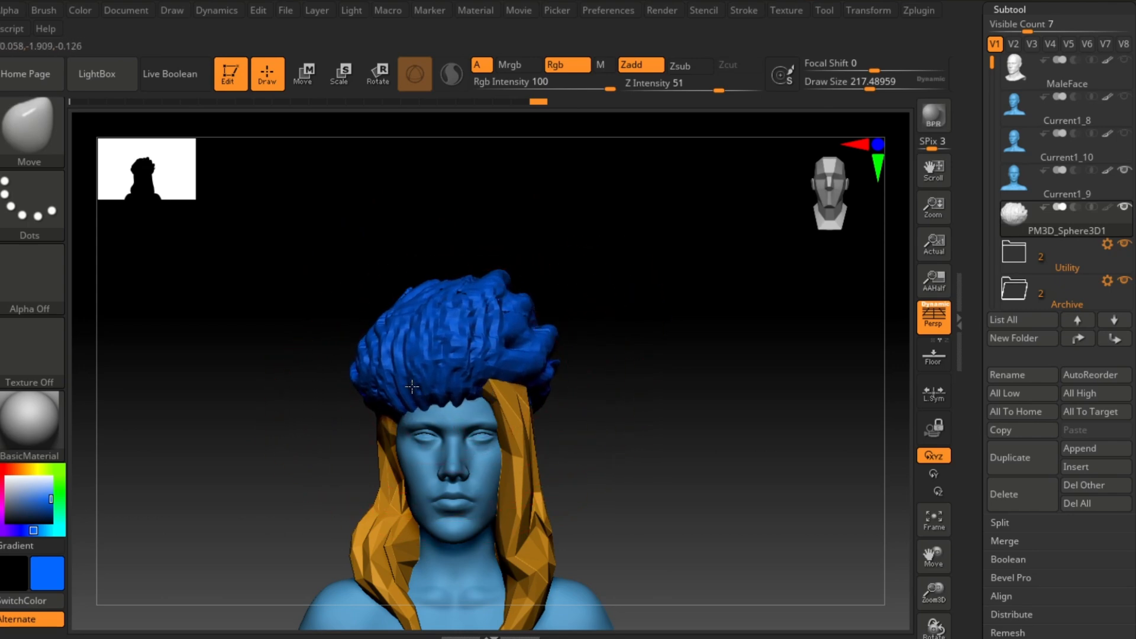
{"action": "mouse_move", "coordinate": [622, 347]}
{"action": "left_mouse_down"}
{"action": "mouse_move", "coordinate": [550, 374]}
{"action": "mouse_move", "coordinate": [600, 356]}
{"action": "left_mouse_up"}
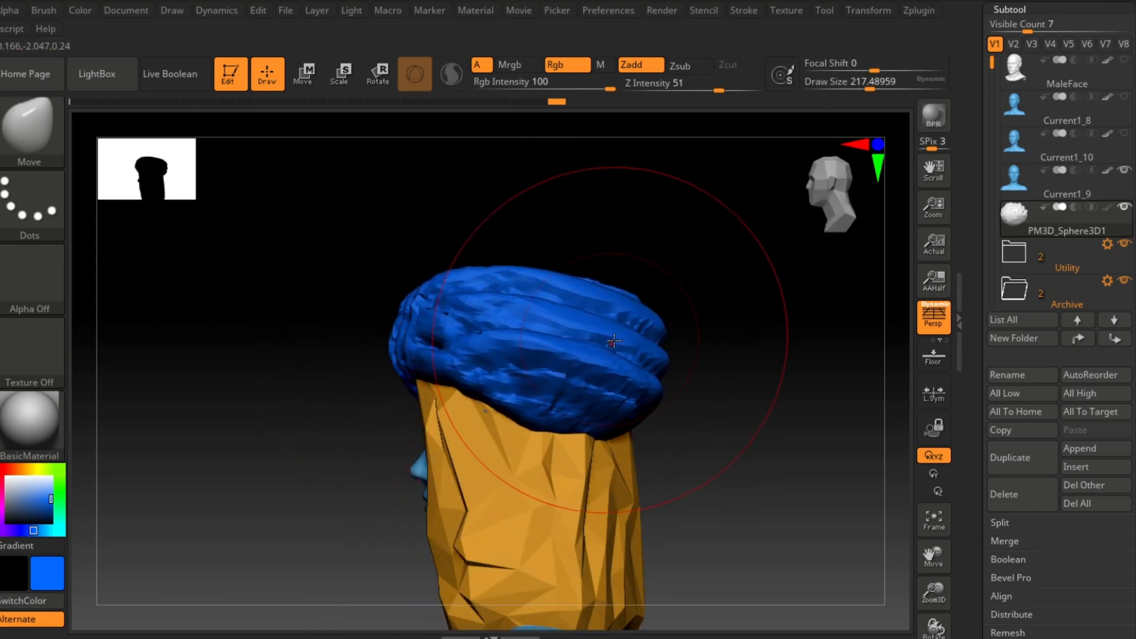
{"action": "mouse_move", "coordinate": [698, 362]}
{"action": "left_mouse_down", "text": "shift"}
{"action": "mouse_move", "coordinate": [778, 392]}
{"action": "mouse_move", "coordinate": [727, 397]}
{"action": "left_mouse_up", "text": "shift"}
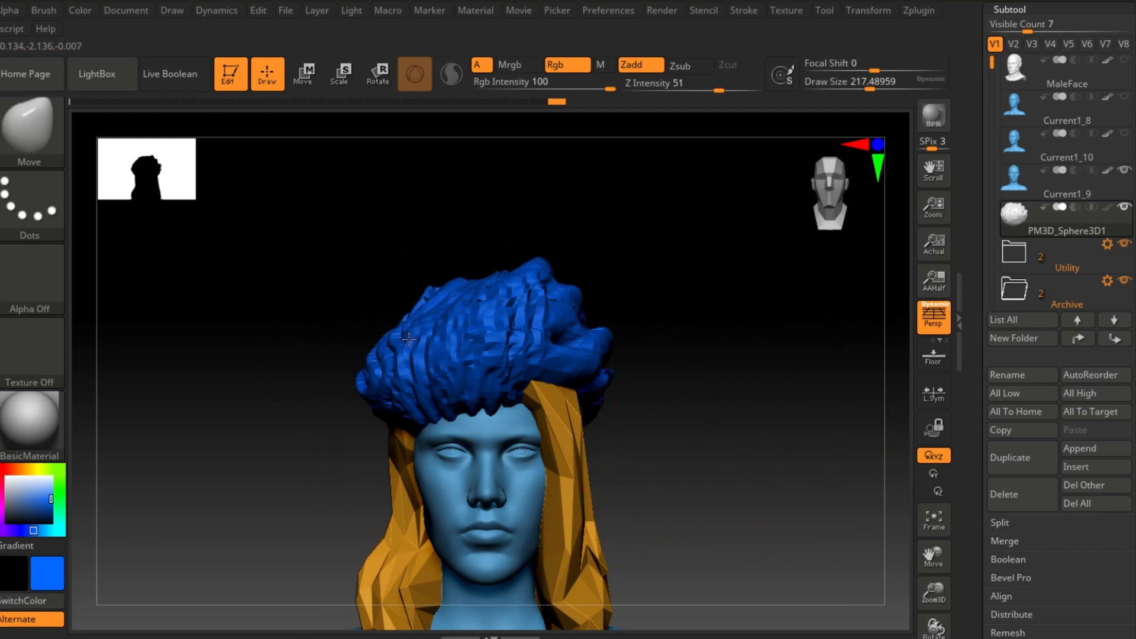
Step: Pull the cap's front and top outward with Move strokes to shape the hair volume
{"action": "mouse_move", "coordinate": [706, 321]}
{"action": "left_mouse_down"}
{"action": "mouse_move", "coordinate": [309, 392]}
{"action": "mouse_move", "coordinate": [261, 431]}
{"action": "mouse_move", "coordinate": [388, 418]}
{"action": "mouse_move", "coordinate": [438, 505]}
{"action": "mouse_move", "coordinate": [461, 512]}
{"action": "left_mouse_up"}
{"action": "mouse_move", "coordinate": [644, 481]}
{"action": "left_mouse_down", "text": "alt"}
{"action": "mouse_move", "coordinate": [426, 425]}
{"action": "mouse_move", "coordinate": [406, 355]}
{"action": "left_mouse_up", "text": "alt"}
{"action": "left_click_drag", "start_coordinate": [362, 412], "coordinate": [441, 300]}
{"action": "mouse_move", "coordinate": [340, 307]}
{"action": "left_mouse_down"}
{"action": "mouse_move", "coordinate": [402, 314]}
{"action": "mouse_move", "coordinate": [318, 308]}
{"action": "mouse_move", "coordinate": [349, 328]}
{"action": "left_mouse_up"}
{"action": "key", "text": "ctrl+z"}
{"action": "mouse_move", "coordinate": [272, 414]}
{"action": "left_mouse_down"}
{"action": "mouse_move", "coordinate": [223, 428]}
{"action": "mouse_move", "coordinate": [318, 484]}
{"action": "mouse_move", "coordinate": [426, 347]}
{"action": "left_mouse_up"}
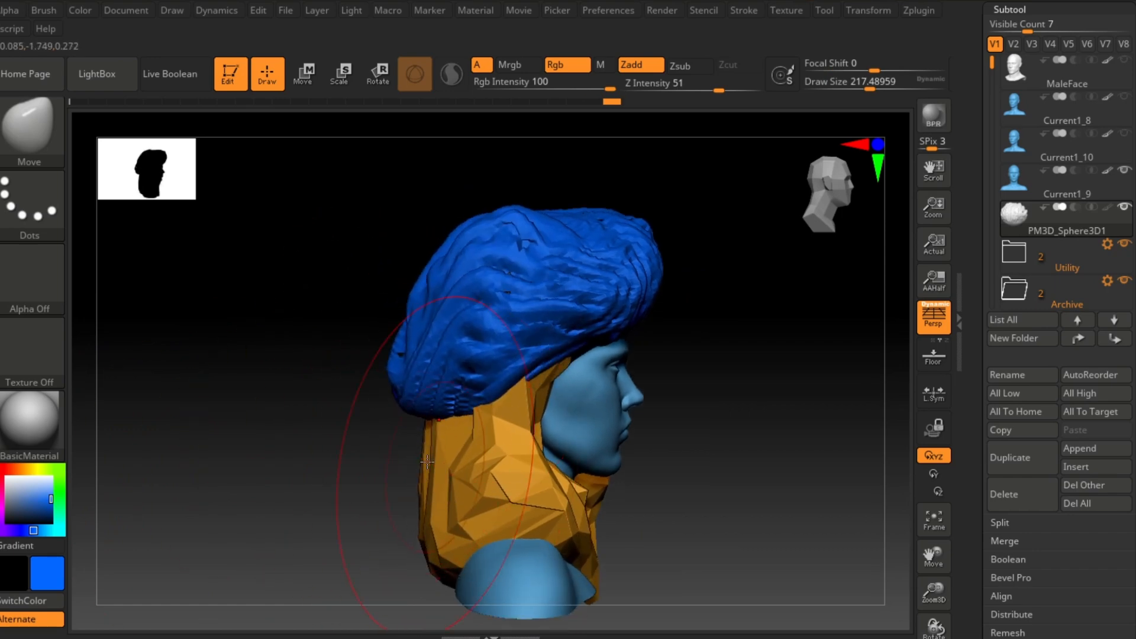
{"action": "mouse_move", "coordinate": [272, 400]}
{"action": "left_mouse_down"}
{"action": "mouse_move", "coordinate": [622, 403]}
{"action": "mouse_move", "coordinate": [685, 373]}
{"action": "left_mouse_up"}
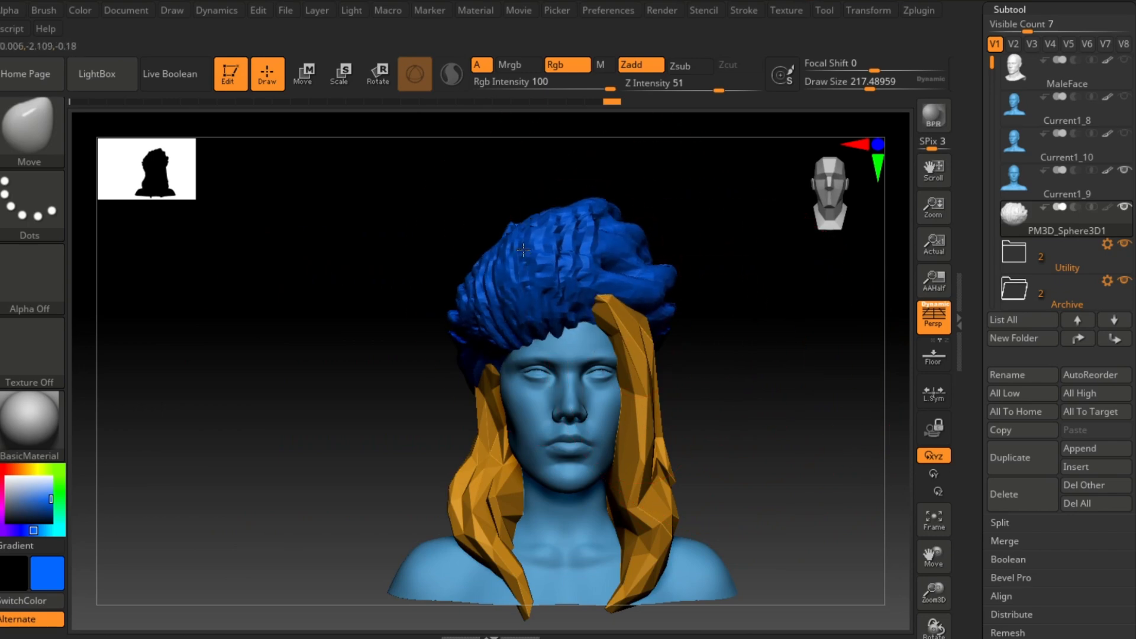
Step: Undo the last three Move brush strokes on the cap
{"action": "left_click", "coordinate": [924, 12]}
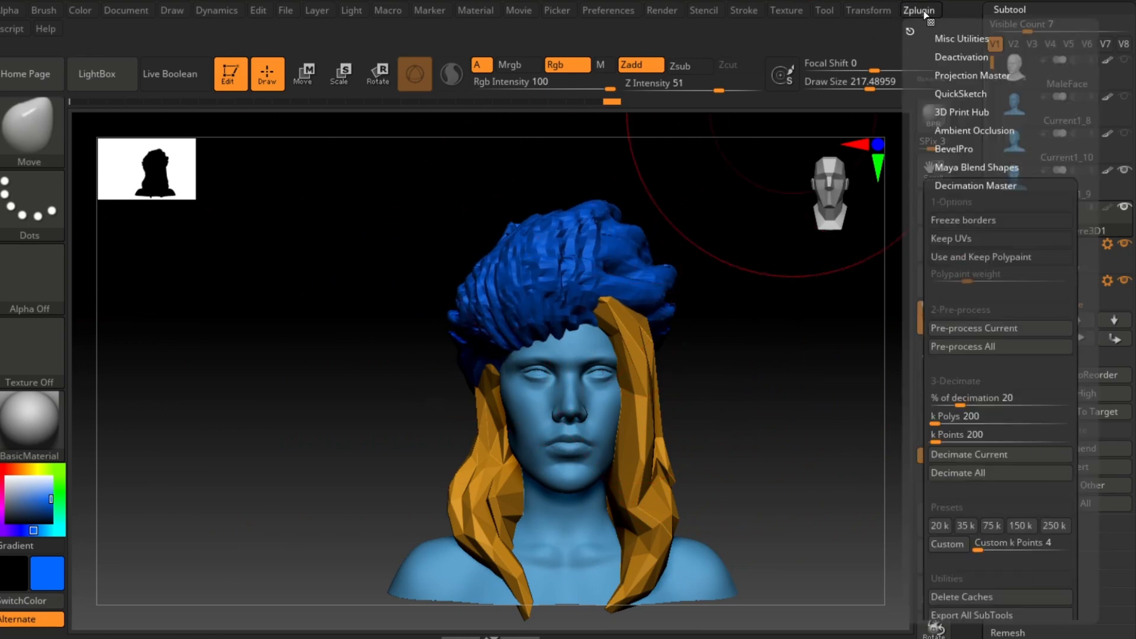
{"action": "mouse_move", "coordinate": [744, 358]}
{"action": "left_mouse_down"}
{"action": "mouse_move", "coordinate": [765, 363]}
{"action": "mouse_move", "coordinate": [755, 377]}
{"action": "mouse_move", "coordinate": [783, 363]}
{"action": "mouse_move", "coordinate": [420, 301]}
{"action": "left_mouse_up"}
{"action": "key", "text": "ctrl+z"}
{"action": "key", "text": "ctrl+z"}
{"action": "key", "text": "ctrl+z"}
{"action": "key", "text": "ctrl+z"}
{"action": "key", "text": "ctrl+z"}
{"action": "key", "text": "ctrl+z"}
{"action": "key", "text": "ctrl+z"}
{"action": "key", "text": "ctrl+z"}
{"action": "key", "text": "ctrl+z"}
{"action": "key", "text": "ctrl+z"}
{"action": "key", "text": "ctrl+z"}
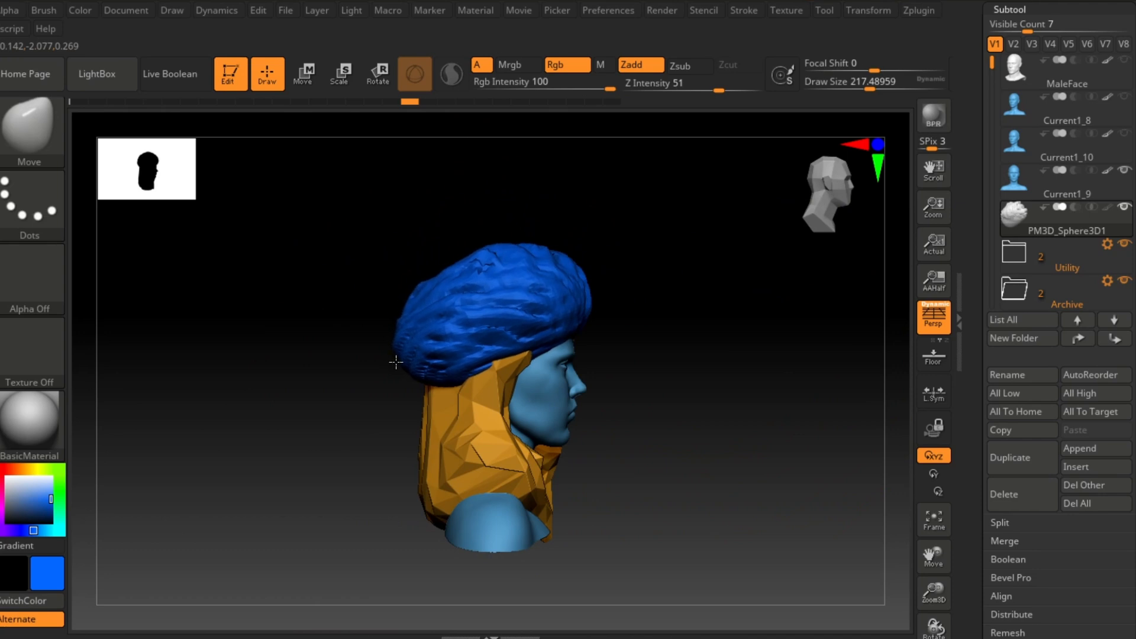
Step: Adjust the cap's crown height with Move strokes, undoing the unwanted ones
{"action": "mouse_move", "coordinate": [477, 351]}
{"action": "left_mouse_down"}
{"action": "mouse_move", "coordinate": [674, 343]}
{"action": "mouse_move", "coordinate": [705, 393]}
{"action": "mouse_move", "coordinate": [769, 406]}
{"action": "mouse_move", "coordinate": [521, 318]}
{"action": "mouse_move", "coordinate": [520, 508]}
{"action": "left_mouse_up"}
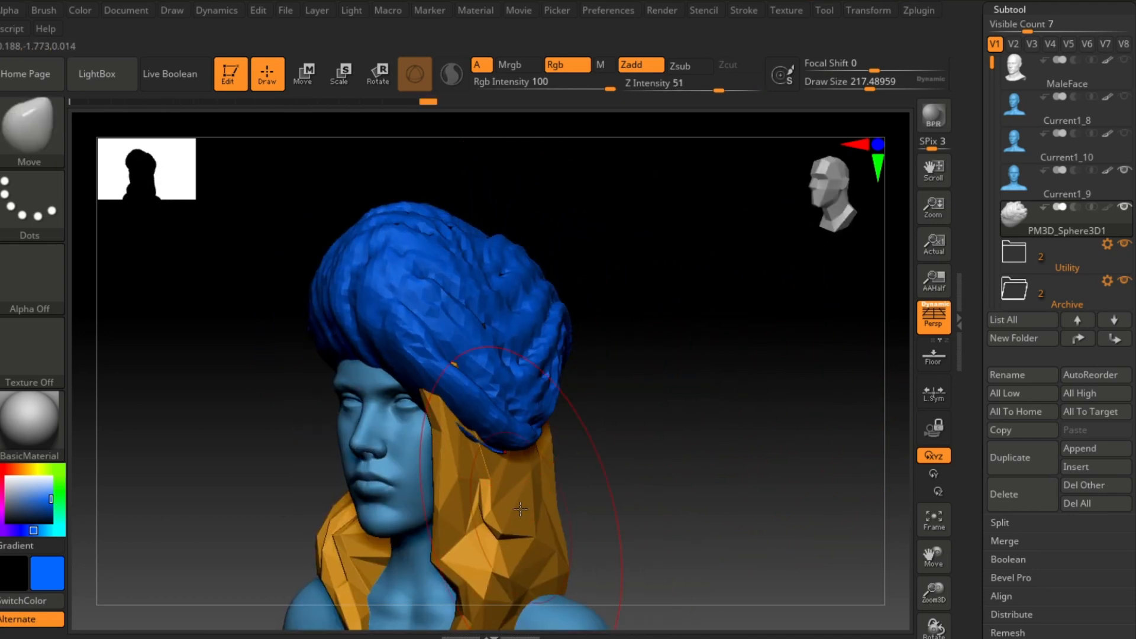
{"action": "key", "text": "ctrl+z"}
{"action": "left_click_drag", "start_coordinate": [507, 223], "coordinate": [507, 132]}
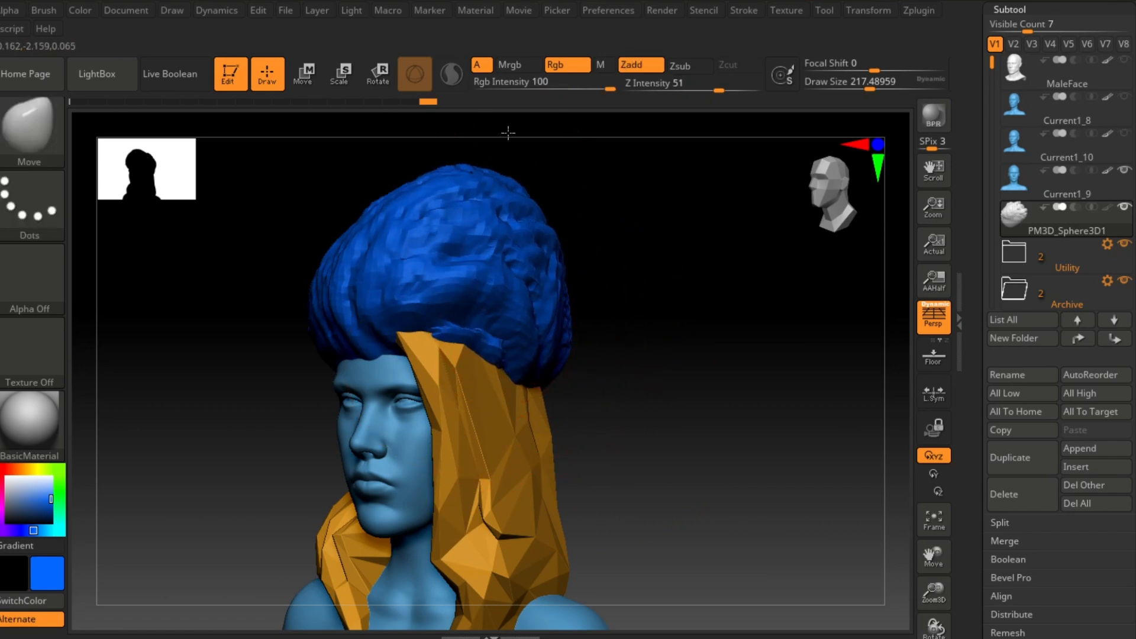
{"action": "left_click_drag", "start_coordinate": [583, 260], "coordinate": [647, 296]}
{"action": "key", "text": "ctrl+z"}
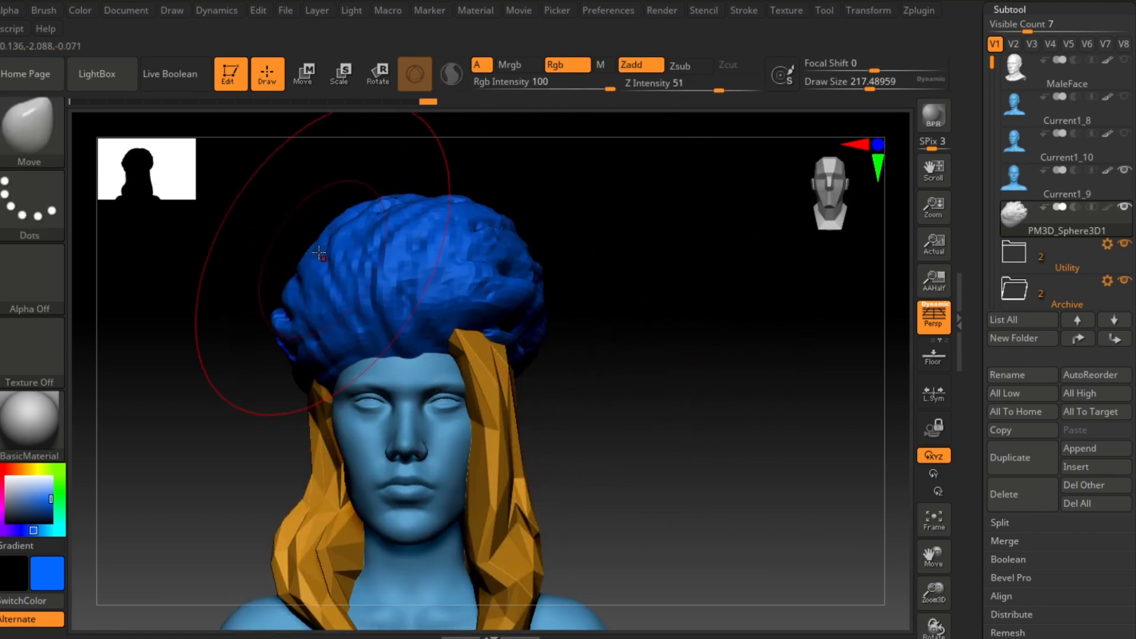
Step: Push the cap's back edge and hide the Utility folder containing the hair subtools
{"action": "mouse_move", "coordinate": [404, 271]}
{"action": "left_mouse_down"}
{"action": "mouse_move", "coordinate": [596, 292]}
{"action": "mouse_move", "coordinate": [325, 297]}
{"action": "mouse_move", "coordinate": [365, 288]}
{"action": "left_mouse_up"}
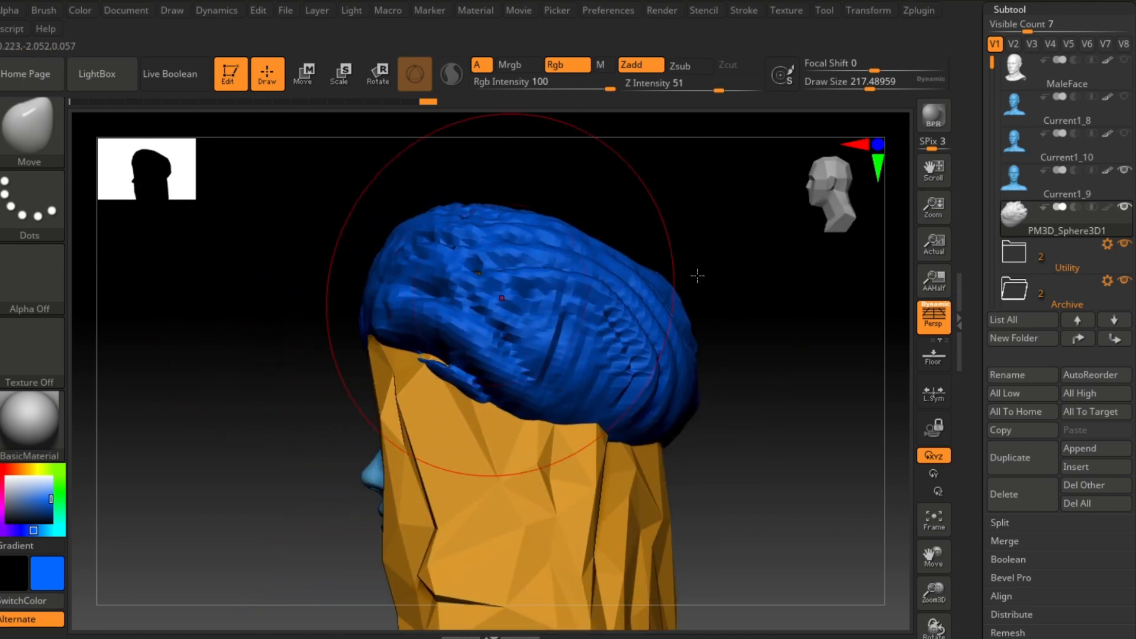
{"action": "left_click", "coordinate": [1123, 244]}
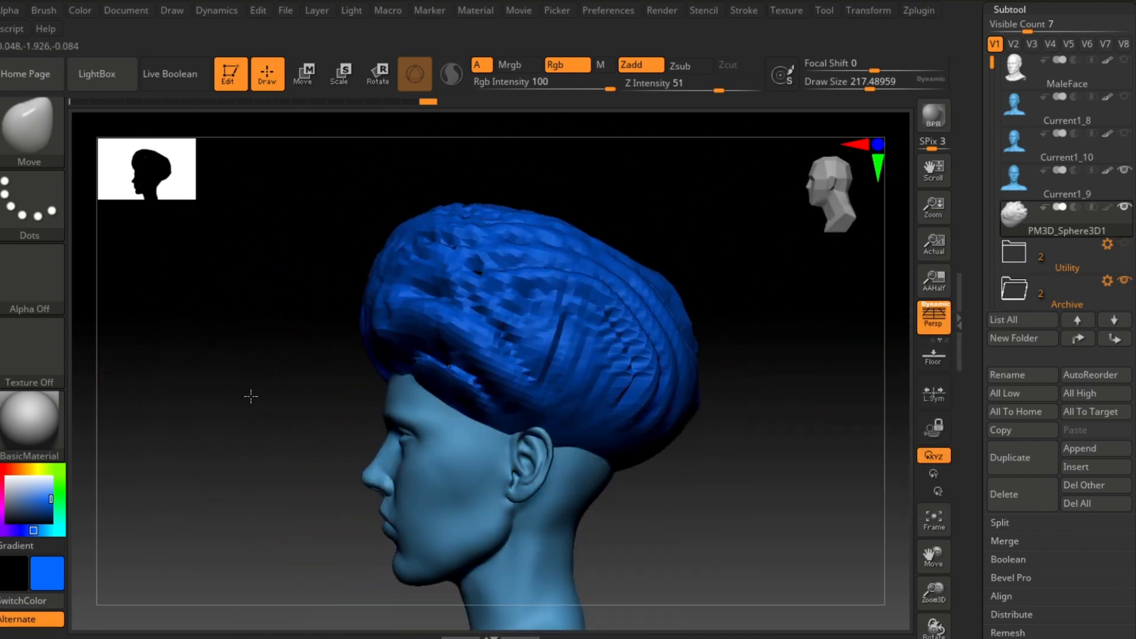
Step: Refine the cap's profile with Move and Smooth strokes around its front, top and back
{"action": "left_click_drag", "start_coordinate": [251, 397], "coordinate": [338, 385]}
{"action": "mouse_move", "coordinate": [456, 354]}
{"action": "left_mouse_down"}
{"action": "mouse_move", "coordinate": [438, 370]}
{"action": "mouse_move", "coordinate": [434, 459]}
{"action": "mouse_move", "coordinate": [454, 431]}
{"action": "mouse_move", "coordinate": [452, 391]}
{"action": "mouse_move", "coordinate": [519, 406]}
{"action": "left_mouse_up"}
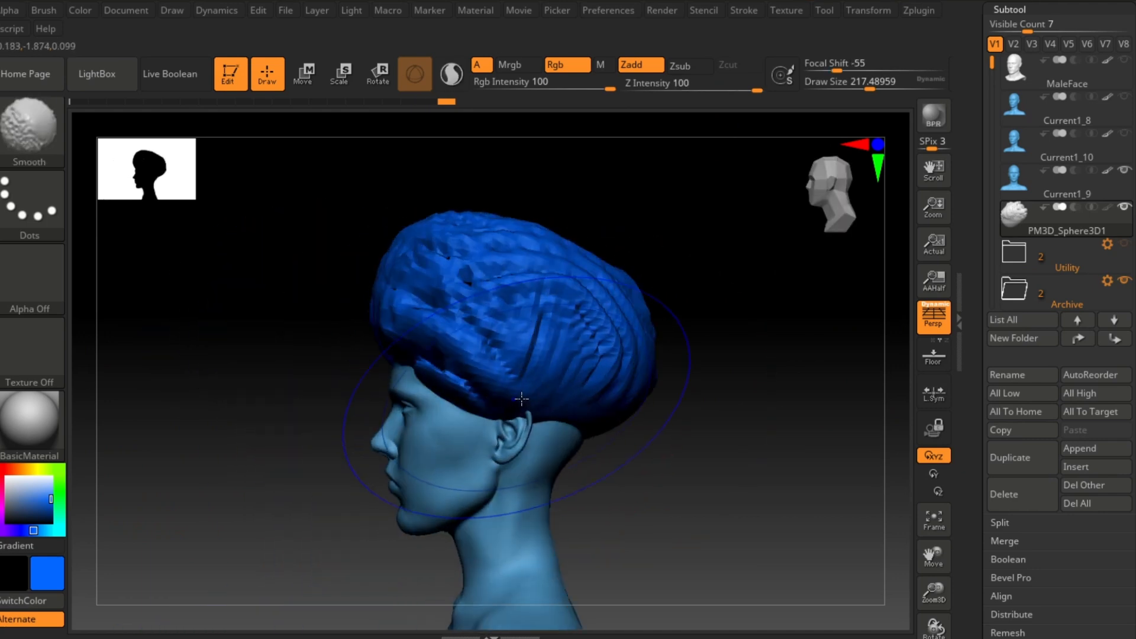
{"action": "mouse_move", "coordinate": [583, 381]}
{"action": "left_mouse_down"}
{"action": "mouse_move", "coordinate": [603, 511]}
{"action": "mouse_move", "coordinate": [593, 492]}
{"action": "left_mouse_up"}
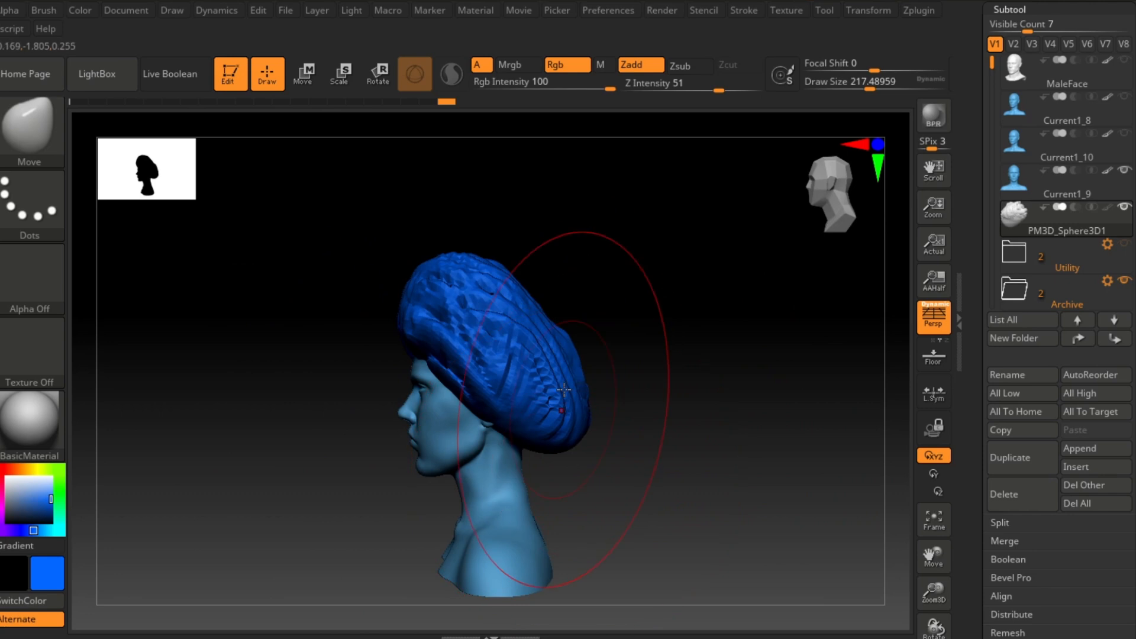
{"action": "left_click_drag", "start_coordinate": [547, 325], "coordinate": [565, 289]}
{"action": "left_click_drag", "start_coordinate": [641, 316], "coordinate": [550, 322], "text": "shift"}
{"action": "left_click_drag", "start_coordinate": [734, 354], "coordinate": [833, 433], "text": "alt"}
{"action": "mouse_move", "coordinate": [515, 453]}
{"action": "left_mouse_down"}
{"action": "mouse_move", "coordinate": [479, 609]}
{"action": "mouse_move", "coordinate": [477, 594]}
{"action": "left_mouse_up"}
{"action": "mouse_move", "coordinate": [388, 538]}
{"action": "left_mouse_down", "text": "alt"}
{"action": "mouse_move", "coordinate": [419, 515]}
{"action": "mouse_move", "coordinate": [519, 517]}
{"action": "left_mouse_up", "text": "alt"}
{"action": "mouse_move", "coordinate": [589, 501]}
{"action": "left_mouse_down"}
{"action": "mouse_move", "coordinate": [720, 446]}
{"action": "mouse_move", "coordinate": [583, 449]}
{"action": "mouse_move", "coordinate": [544, 553]}
{"action": "mouse_move", "coordinate": [462, 515]}
{"action": "left_mouse_up"}
Step: Switch to the Rake brush with a draw size of about 87, undoing a first trial stroke
{"action": "key", "text": "b"}
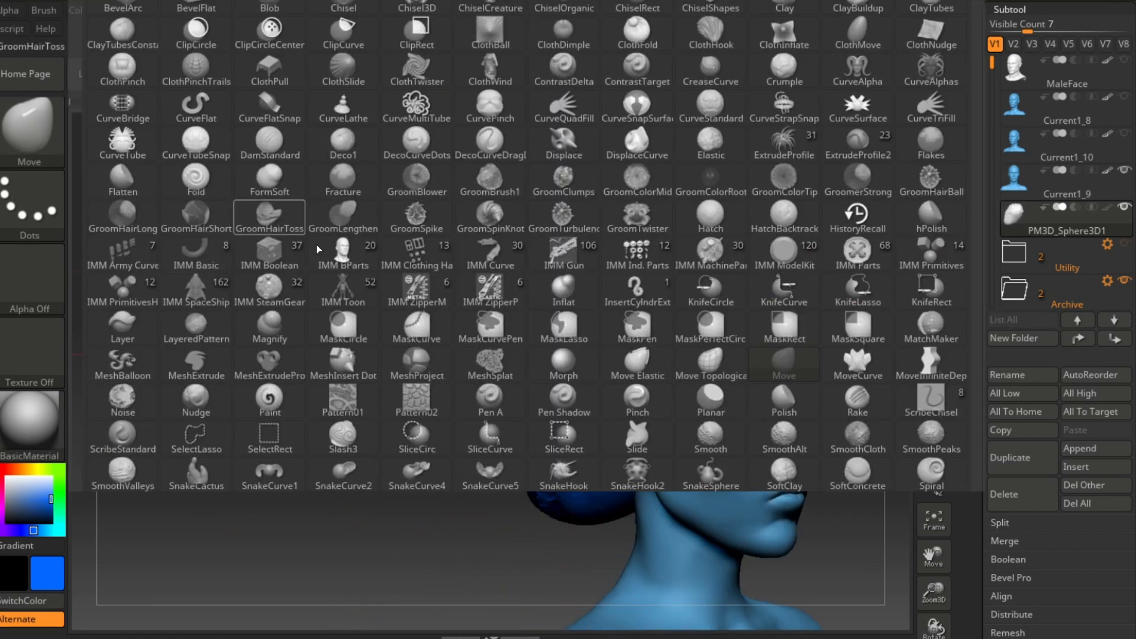
{"action": "key", "text": "r"}
{"action": "key", "text": "a"}
{"action": "left_click_drag", "start_coordinate": [838, 83], "coordinate": [863, 84]}
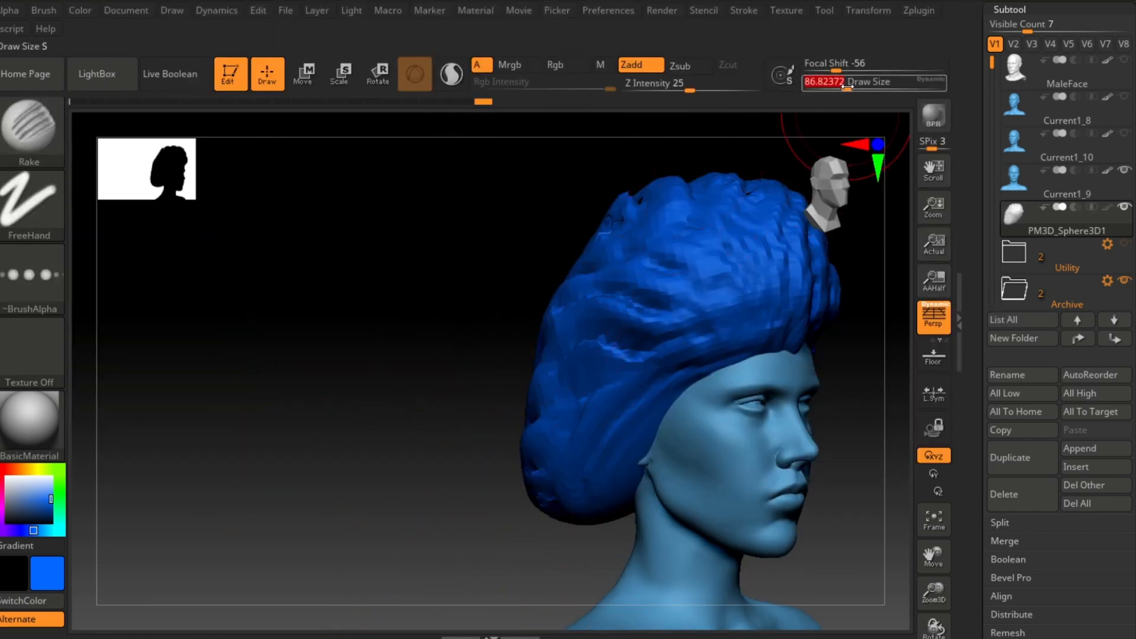
{"action": "left_click_drag", "start_coordinate": [737, 278], "coordinate": [547, 474]}
{"action": "key", "text": "ctrl+z"}
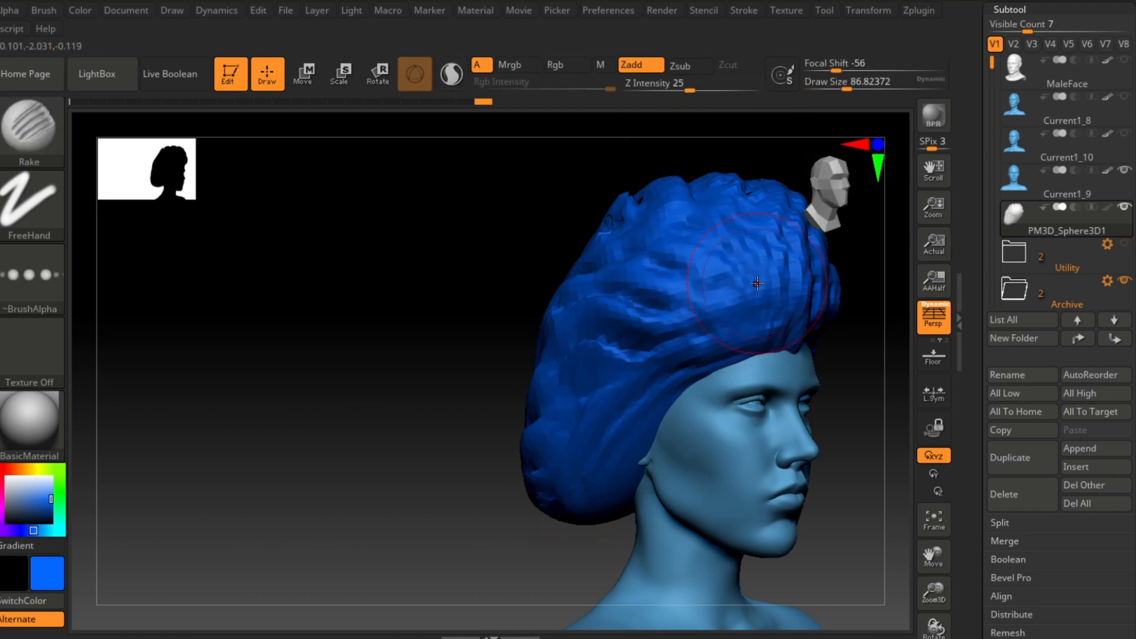
Step: Subdivide the cap and rake strand grooves diagonally across its front and side
{"action": "left_click_drag", "start_coordinate": [755, 281], "coordinate": [626, 347]}
{"action": "key", "text": "ctrl+d"}
{"action": "left_click_drag", "start_coordinate": [793, 323], "coordinate": [675, 355]}
{"action": "left_click_drag", "start_coordinate": [763, 260], "coordinate": [576, 488]}
{"action": "left_click_drag", "start_coordinate": [792, 344], "coordinate": [618, 462]}
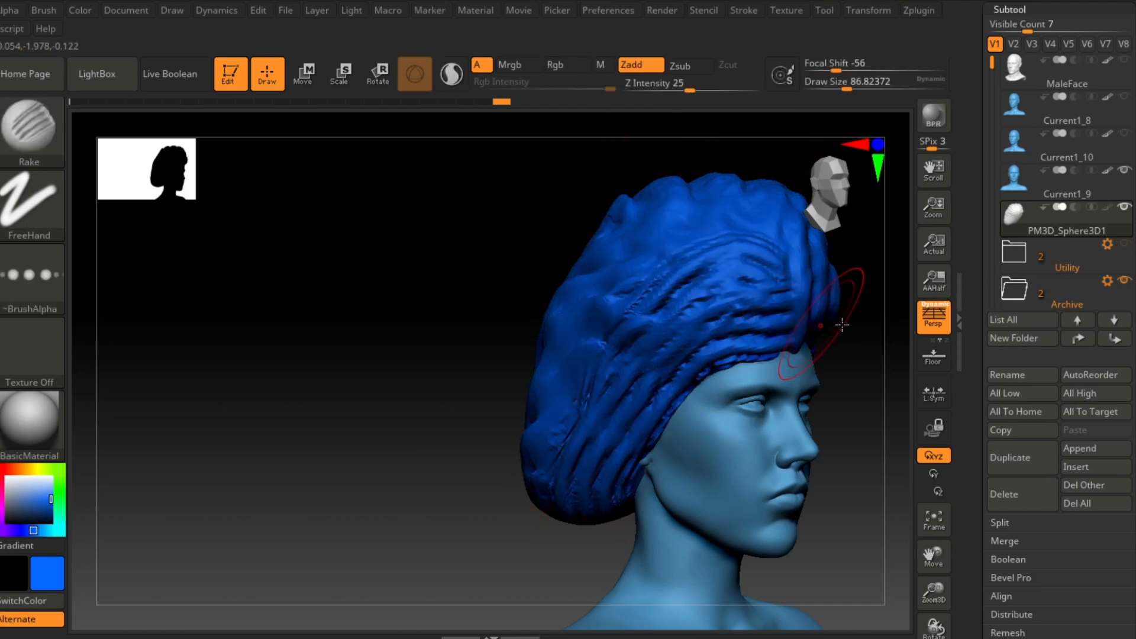
Step: Rake more strands over the cap's top and side, undoing the unwanted strokes
{"action": "left_click_drag", "start_coordinate": [696, 227], "coordinate": [562, 490]}
{"action": "mouse_move", "coordinate": [349, 482]}
{"action": "left_mouse_down", "text": "alt"}
{"action": "mouse_move", "coordinate": [368, 414]}
{"action": "mouse_move", "coordinate": [449, 497]}
{"action": "mouse_move", "coordinate": [482, 493]}
{"action": "left_mouse_up", "text": "alt"}
{"action": "left_click_drag", "start_coordinate": [686, 355], "coordinate": [583, 473]}
{"action": "key", "text": "ctrl+z"}
{"action": "key", "text": "ctrl+z"}
{"action": "left_click_drag", "start_coordinate": [651, 355], "coordinate": [597, 420]}
{"action": "left_click_drag", "start_coordinate": [627, 366], "coordinate": [571, 511]}
{"action": "left_click_drag", "start_coordinate": [659, 352], "coordinate": [640, 535]}
{"action": "left_click_drag", "start_coordinate": [408, 511], "coordinate": [493, 499]}
{"action": "key", "text": "ctrl+z"}
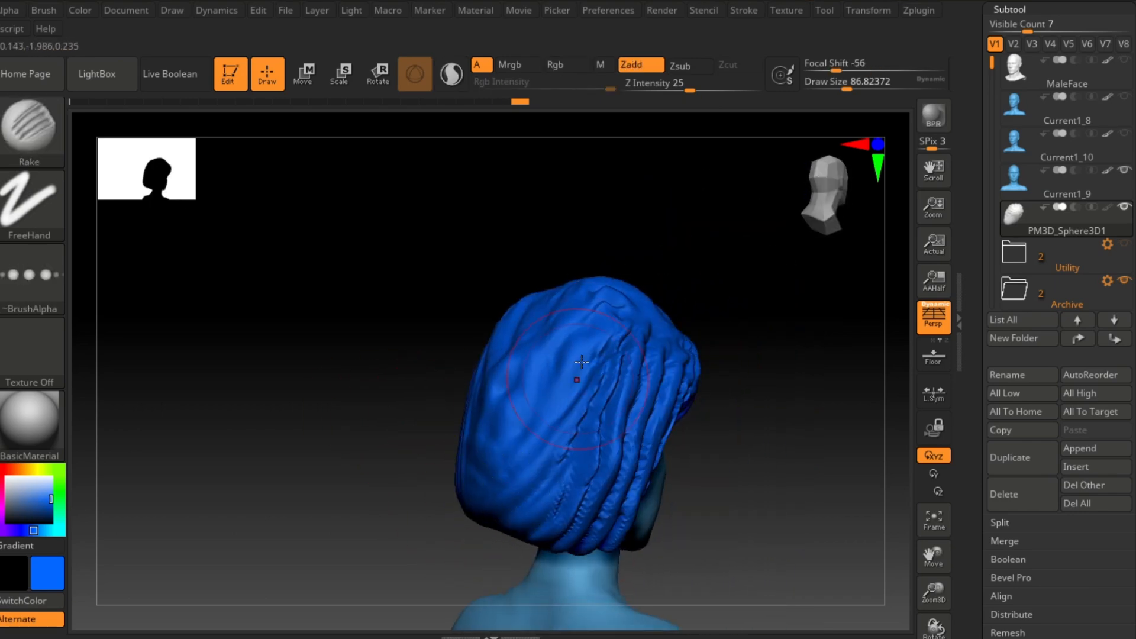
Step: Rake downward strand grooves across the back and sides of the cap
{"action": "left_click_drag", "start_coordinate": [583, 354], "coordinate": [520, 559]}
{"action": "left_click_drag", "start_coordinate": [544, 332], "coordinate": [494, 525]}
{"action": "left_click_drag", "start_coordinate": [505, 322], "coordinate": [464, 495]}
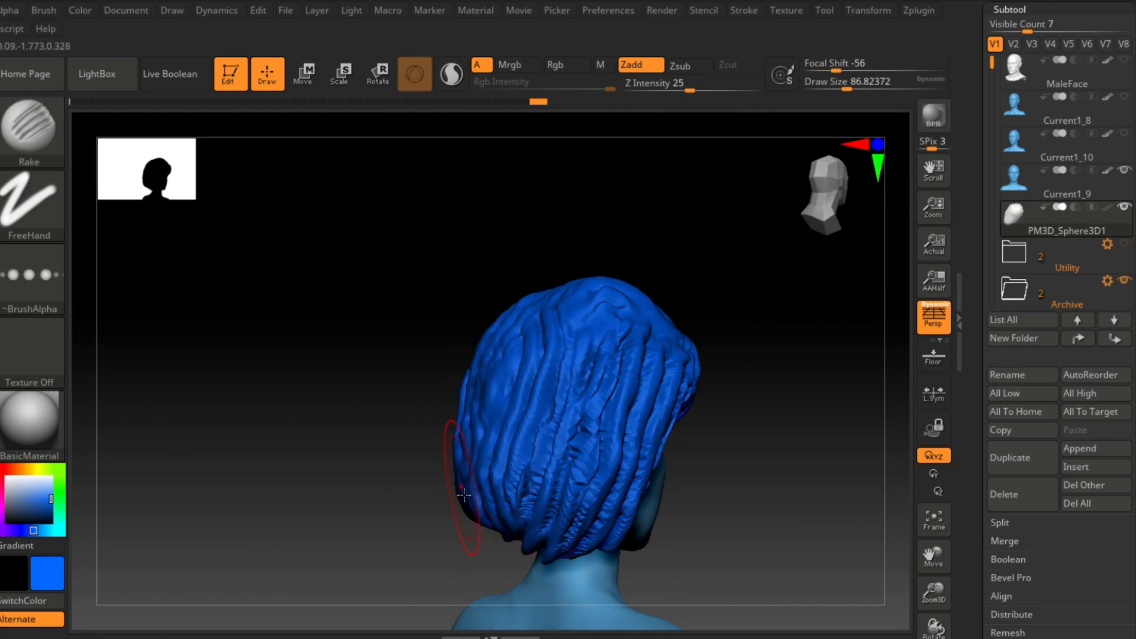
{"action": "left_click_drag", "start_coordinate": [412, 535], "coordinate": [491, 561]}
{"action": "left_click_drag", "start_coordinate": [453, 336], "coordinate": [472, 510]}
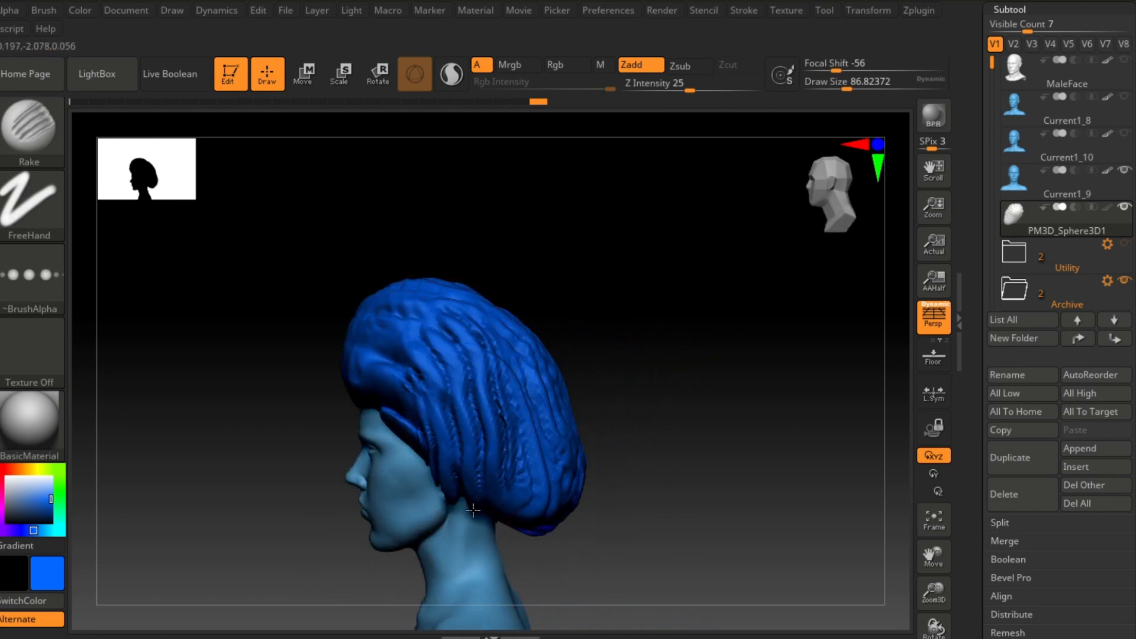
{"action": "left_click_drag", "start_coordinate": [512, 342], "coordinate": [529, 509]}
{"action": "left_click_drag", "start_coordinate": [387, 310], "coordinate": [381, 390]}
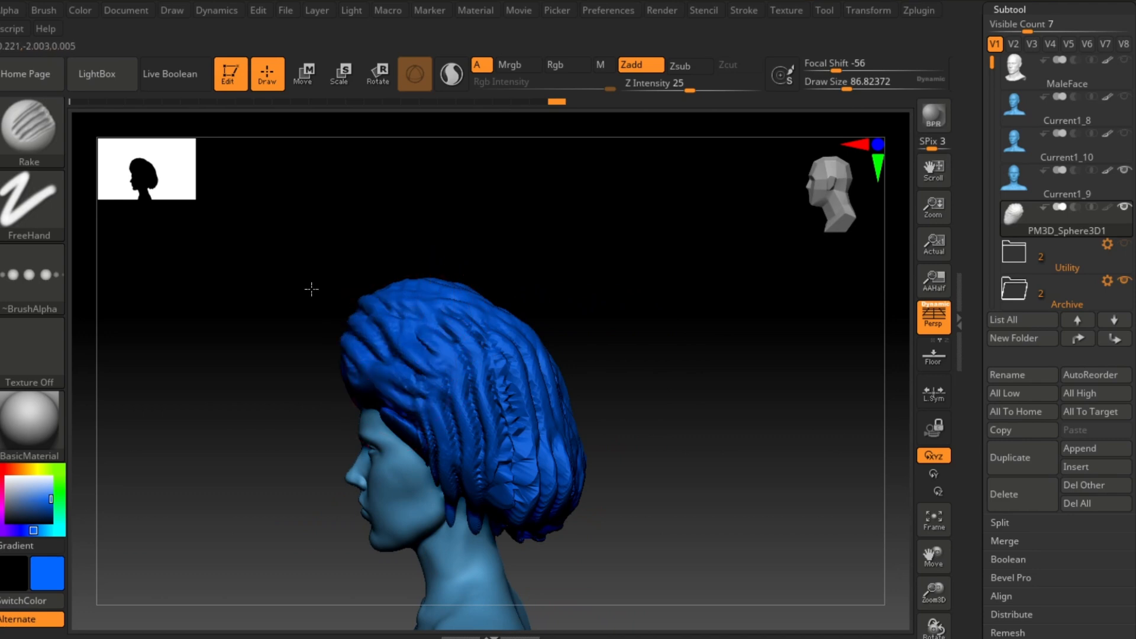
Step: Rake strands down the cap's front and fringe over the forehead
{"action": "left_click_drag", "start_coordinate": [236, 452], "coordinate": [334, 452]}
{"action": "left_click_drag", "start_coordinate": [302, 320], "coordinate": [342, 460]}
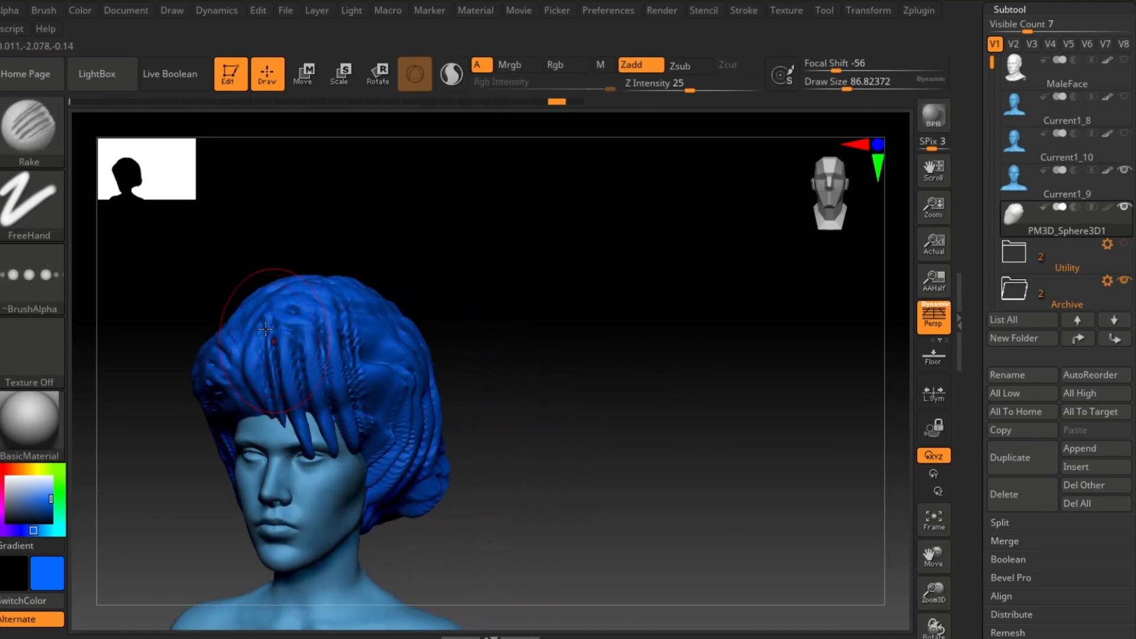
{"action": "left_click_drag", "start_coordinate": [260, 296], "coordinate": [303, 471]}
{"action": "left_click_drag", "start_coordinate": [356, 298], "coordinate": [384, 470]}
{"action": "mouse_move", "coordinate": [581, 399]}
{"action": "left_mouse_down", "text": "alt"}
{"action": "mouse_move", "coordinate": [627, 467]}
{"action": "mouse_move", "coordinate": [587, 447]}
{"action": "left_mouse_up", "text": "alt"}
{"action": "mouse_move", "coordinate": [436, 373]}
{"action": "left_mouse_down"}
{"action": "mouse_move", "coordinate": [449, 435]}
{"action": "mouse_move", "coordinate": [439, 510]}
{"action": "left_mouse_up"}
{"action": "left_click_drag", "start_coordinate": [603, 438], "coordinate": [640, 435]}
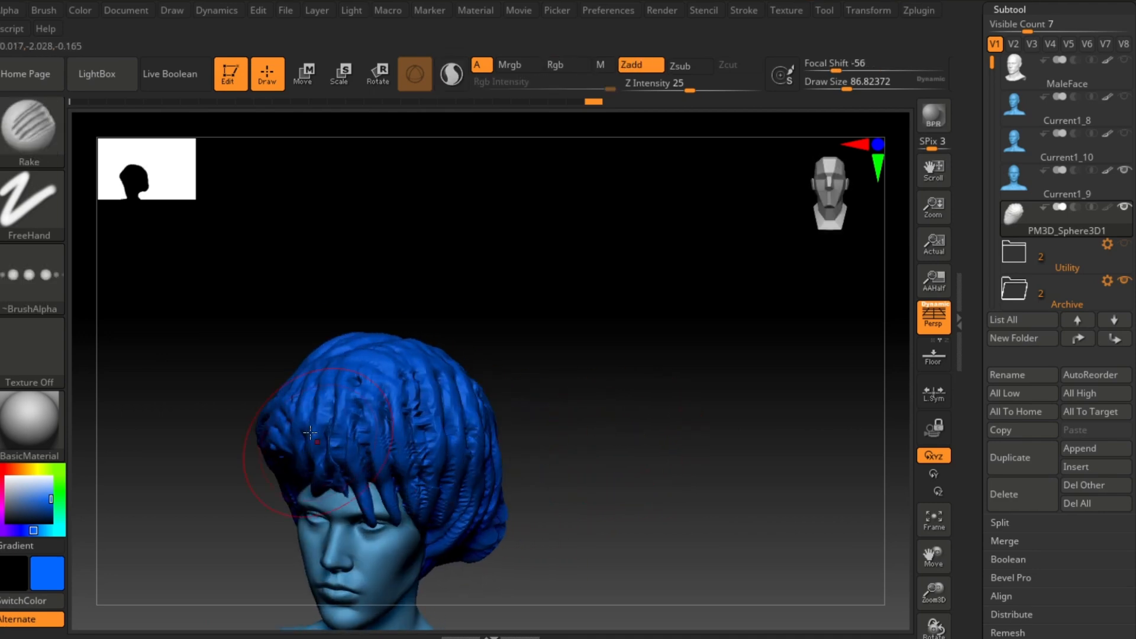
{"action": "left_click_drag", "start_coordinate": [351, 386], "coordinate": [359, 494]}
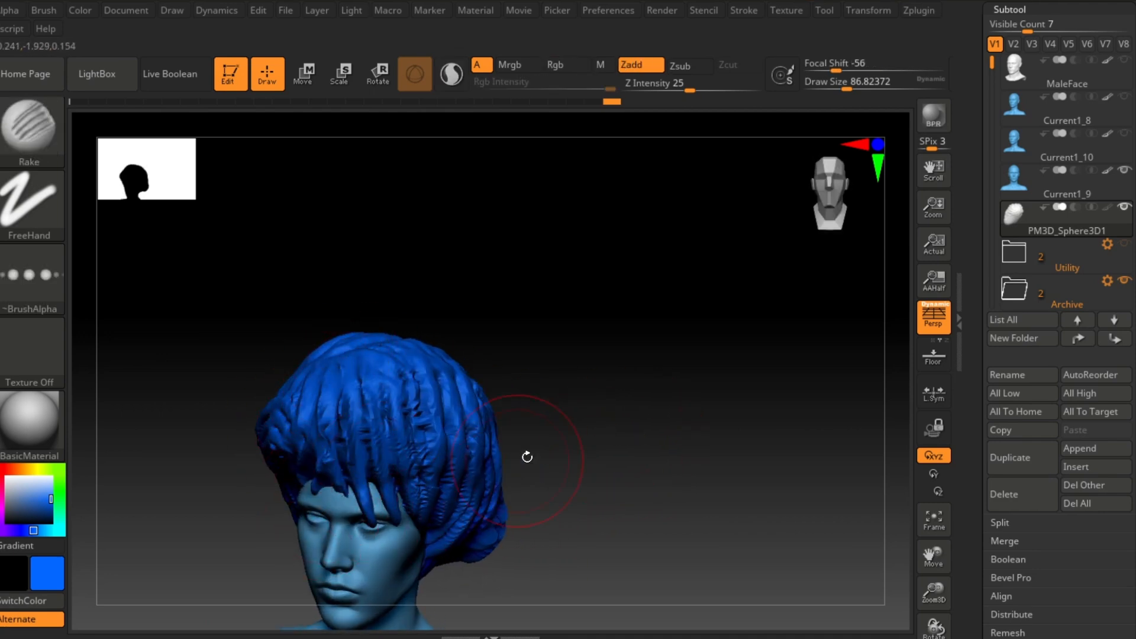
{"action": "mouse_move", "coordinate": [602, 456]}
{"action": "left_mouse_down"}
{"action": "mouse_move", "coordinate": [575, 454]}
{"action": "mouse_move", "coordinate": [618, 450]}
{"action": "left_mouse_up"}
{"action": "mouse_move", "coordinate": [618, 449]}
{"action": "left_mouse_down", "text": "alt"}
{"action": "mouse_move", "coordinate": [636, 406]}
{"action": "mouse_move", "coordinate": [664, 386]}
{"action": "mouse_move", "coordinate": [609, 343]}
{"action": "left_mouse_up", "text": "alt"}
Step: Switch to the Move brush at a draw size of about 177 and reshape the hair's front outline
{"action": "left_click", "coordinate": [11, 153]}
{"action": "left_click", "coordinate": [796, 369]}
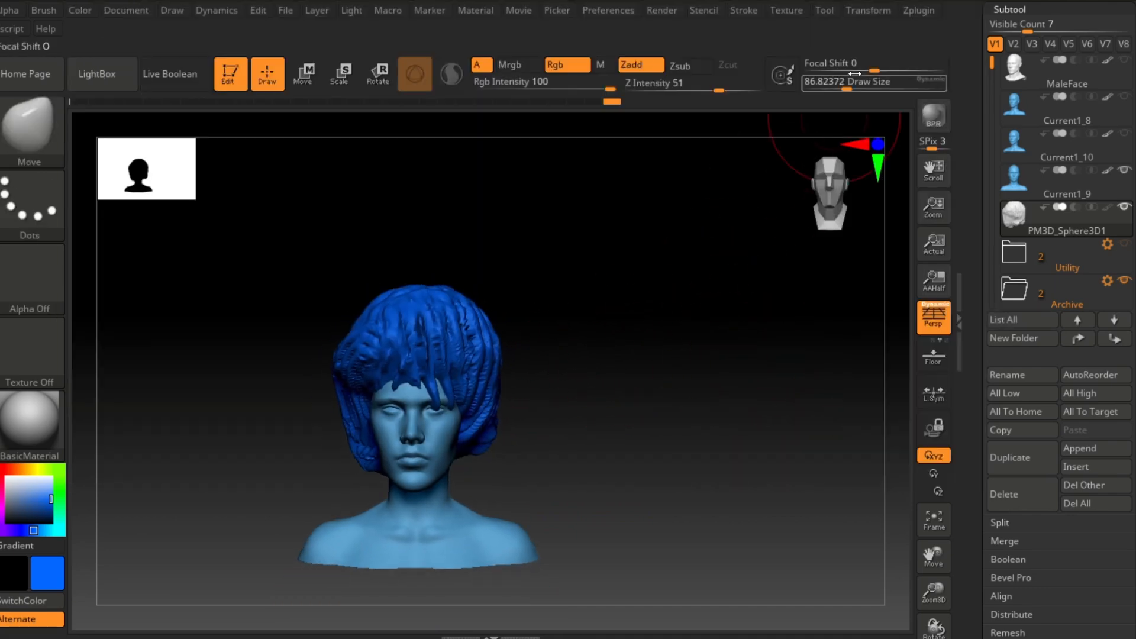
{"action": "left_click_drag", "start_coordinate": [846, 83], "coordinate": [863, 84]}
{"action": "mouse_move", "coordinate": [589, 319]}
{"action": "left_mouse_down", "text": "alt"}
{"action": "mouse_move", "coordinate": [571, 346]}
{"action": "mouse_move", "coordinate": [493, 356]}
{"action": "left_mouse_up", "text": "alt"}
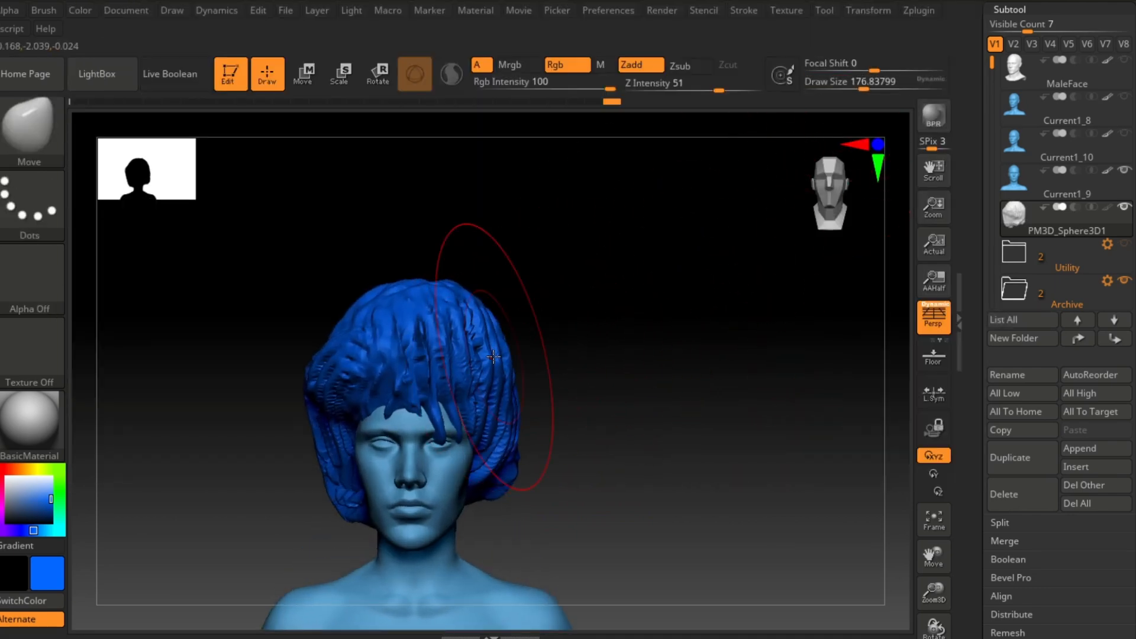
{"action": "left_click_drag", "start_coordinate": [458, 309], "coordinate": [444, 316]}
{"action": "mouse_move", "coordinate": [581, 336]}
{"action": "left_mouse_down", "text": "alt"}
{"action": "mouse_move", "coordinate": [567, 317]}
{"action": "mouse_move", "coordinate": [511, 325]}
{"action": "left_mouse_up", "text": "alt"}
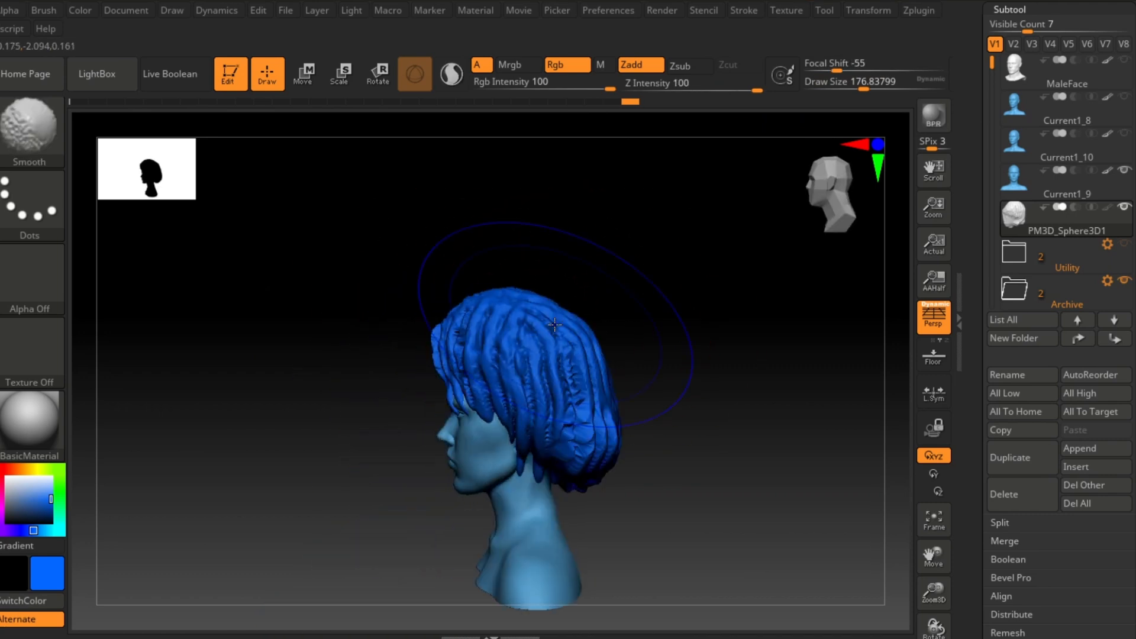
{"action": "left_click_drag", "start_coordinate": [656, 305], "coordinate": [638, 279], "text": "alt"}
{"action": "left_click_drag", "start_coordinate": [541, 320], "coordinate": [530, 349]}
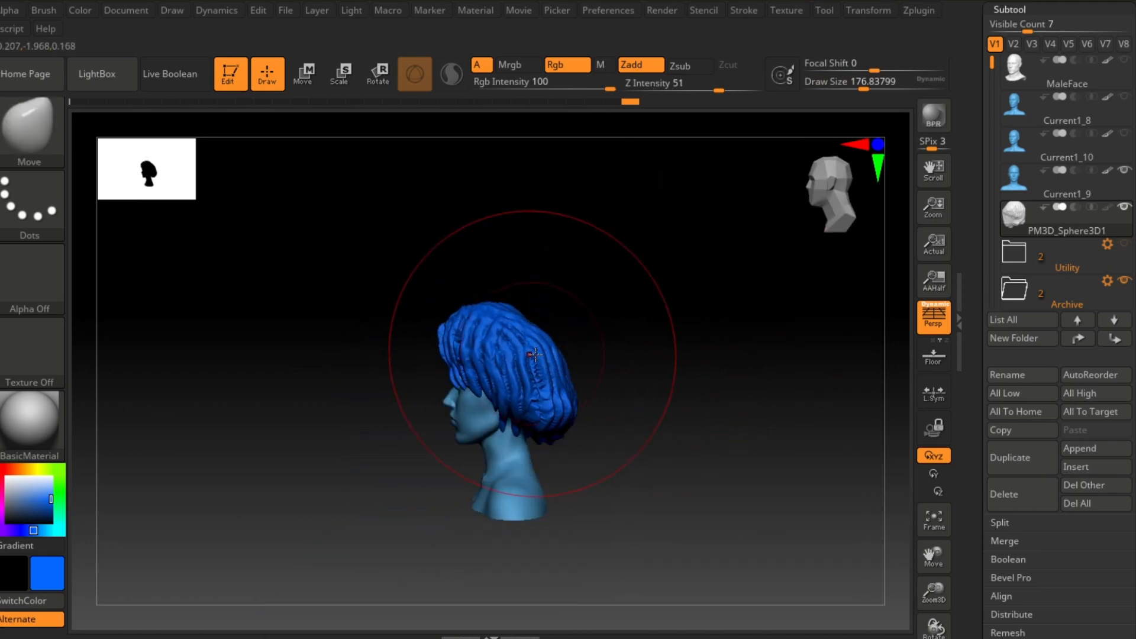
Step: Smooth and push the back and sides of the hair with Move strokes from the side view
{"action": "left_click_drag", "start_coordinate": [631, 354], "coordinate": [616, 401], "text": "alt"}
{"action": "mouse_move", "coordinate": [640, 338]}
{"action": "left_mouse_down", "text": "shift"}
{"action": "mouse_move", "coordinate": [743, 329]}
{"action": "mouse_move", "coordinate": [755, 388]}
{"action": "mouse_move", "coordinate": [769, 383]}
{"action": "left_mouse_up", "text": "shift"}
{"action": "left_click_drag", "start_coordinate": [658, 372], "coordinate": [630, 382]}
{"action": "left_click_drag", "start_coordinate": [799, 373], "coordinate": [684, 388], "text": "shift"}
{"action": "left_click_drag", "start_coordinate": [400, 375], "coordinate": [426, 370]}
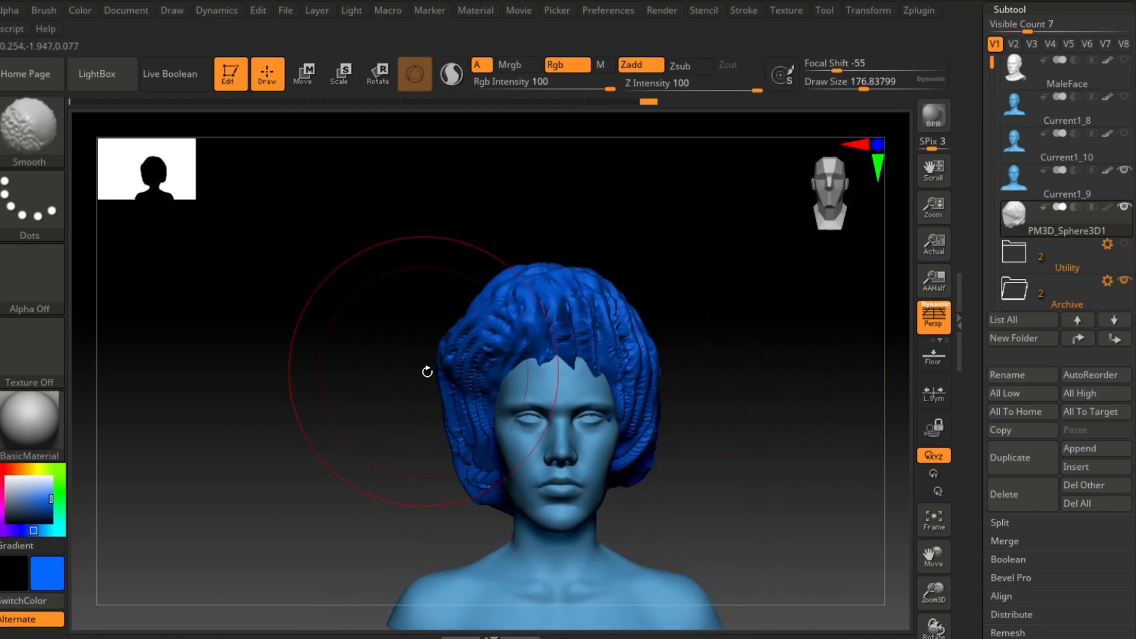
{"action": "left_click_drag", "start_coordinate": [805, 383], "coordinate": [747, 378], "text": "alt"}
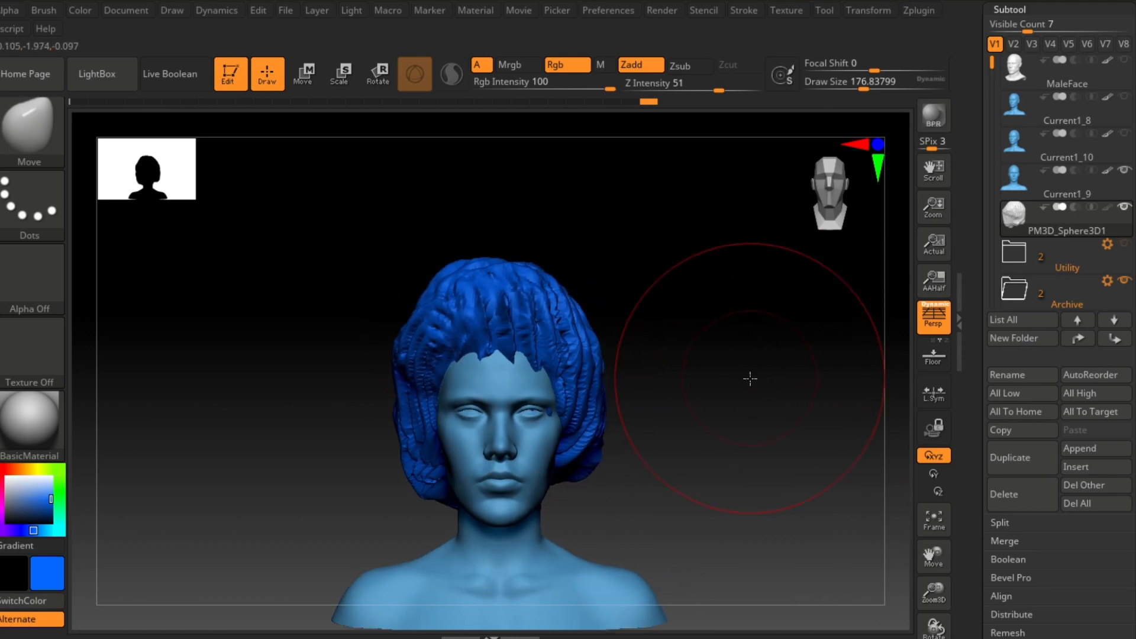
Step: Pre-process the hair with Decimation Master and decimate it using the 1 k Custom points preset
{"action": "left_click", "coordinate": [918, 11]}
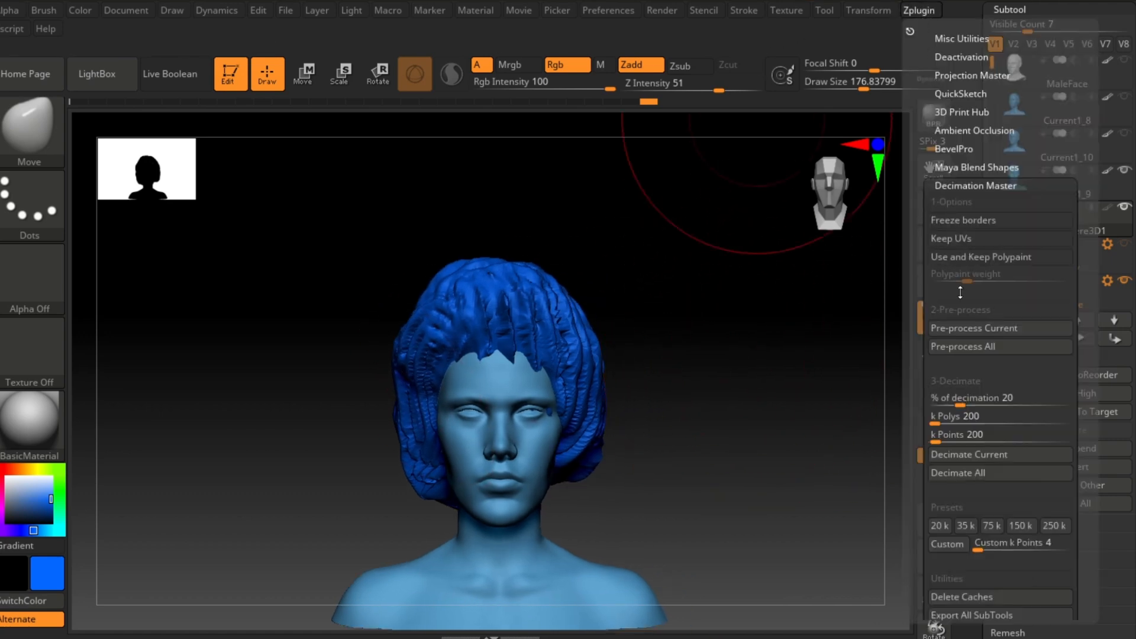
{"action": "left_click", "coordinate": [976, 329]}
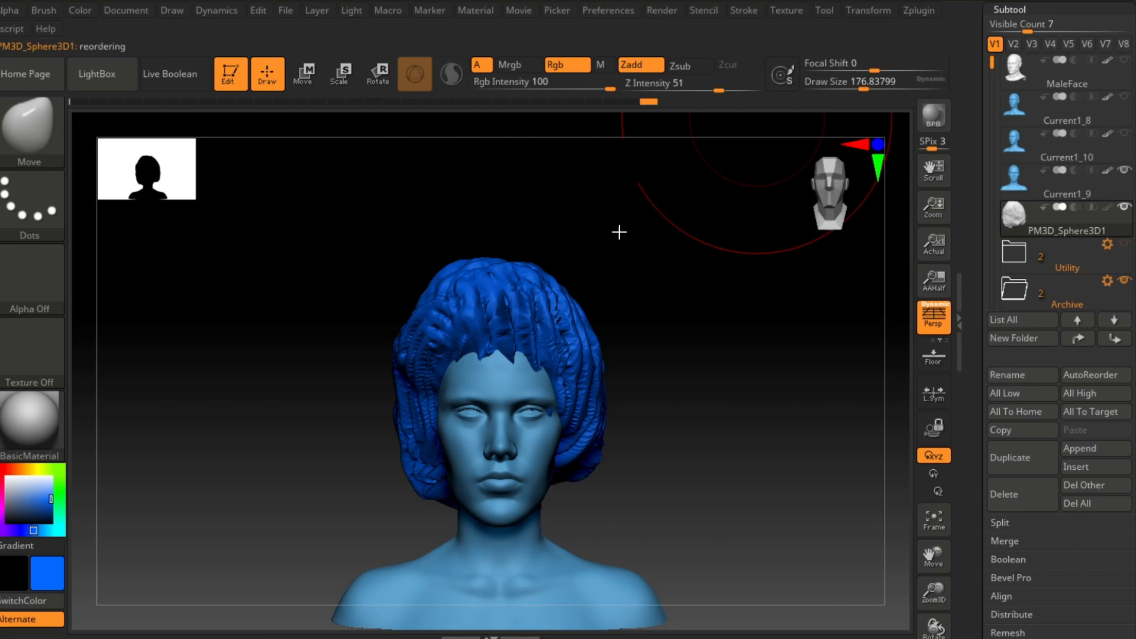
{"action": "left_click", "coordinate": [918, 11]}
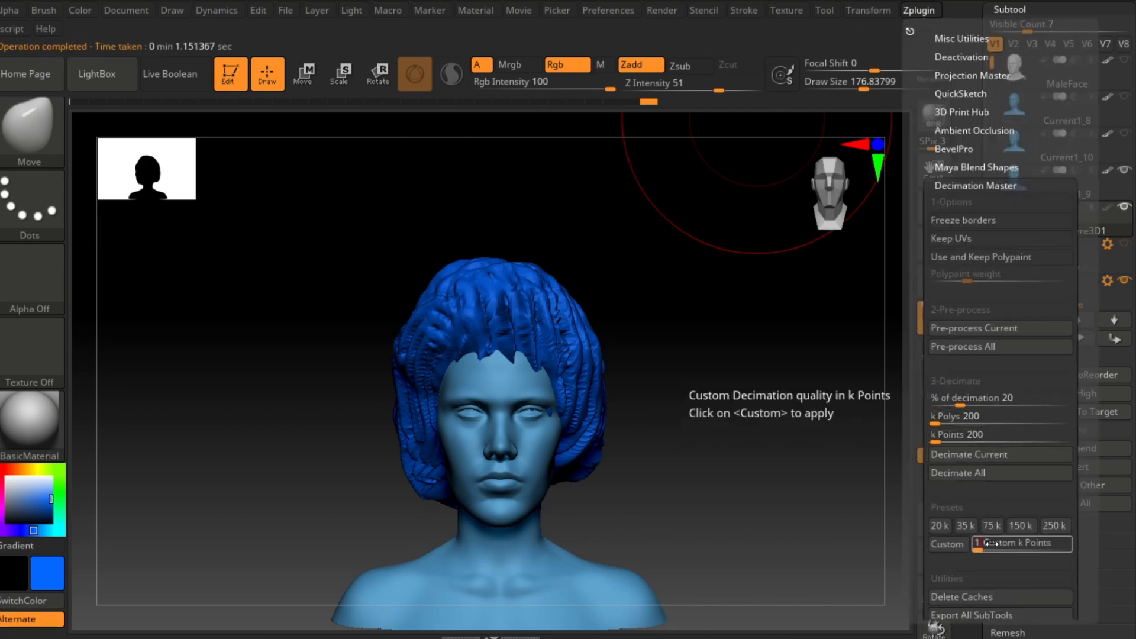
{"action": "left_click", "coordinate": [947, 543]}
Step: Set the % of decimation to about 15.5 and decimate the current hair subtool
{"action": "left_click_drag", "start_coordinate": [735, 432], "coordinate": [761, 209]}
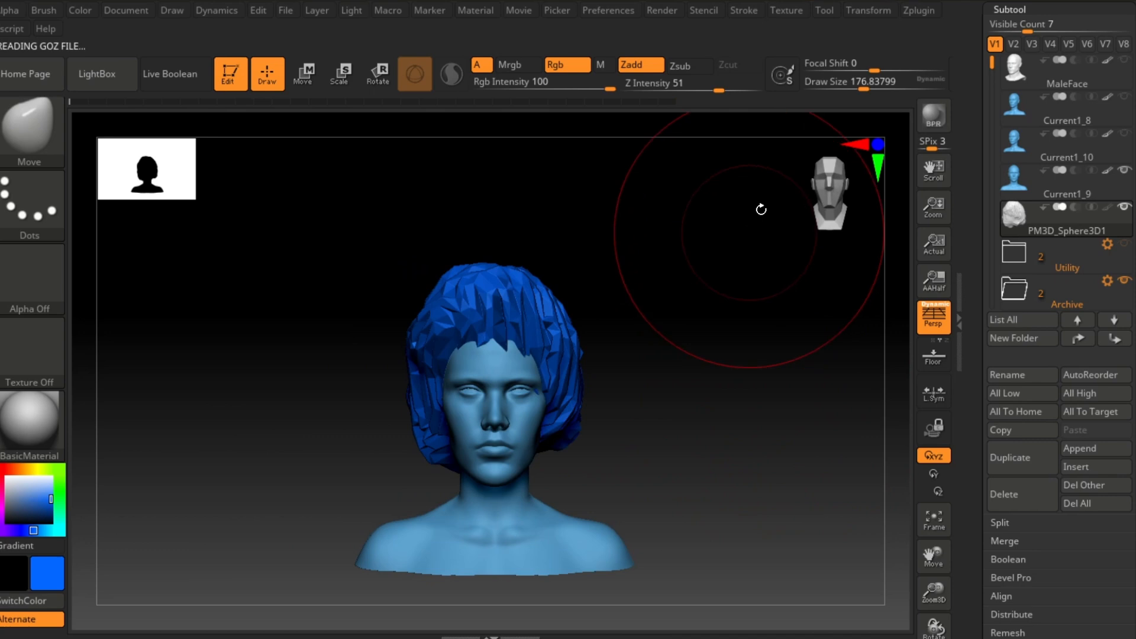
{"action": "left_click", "coordinate": [913, 12]}
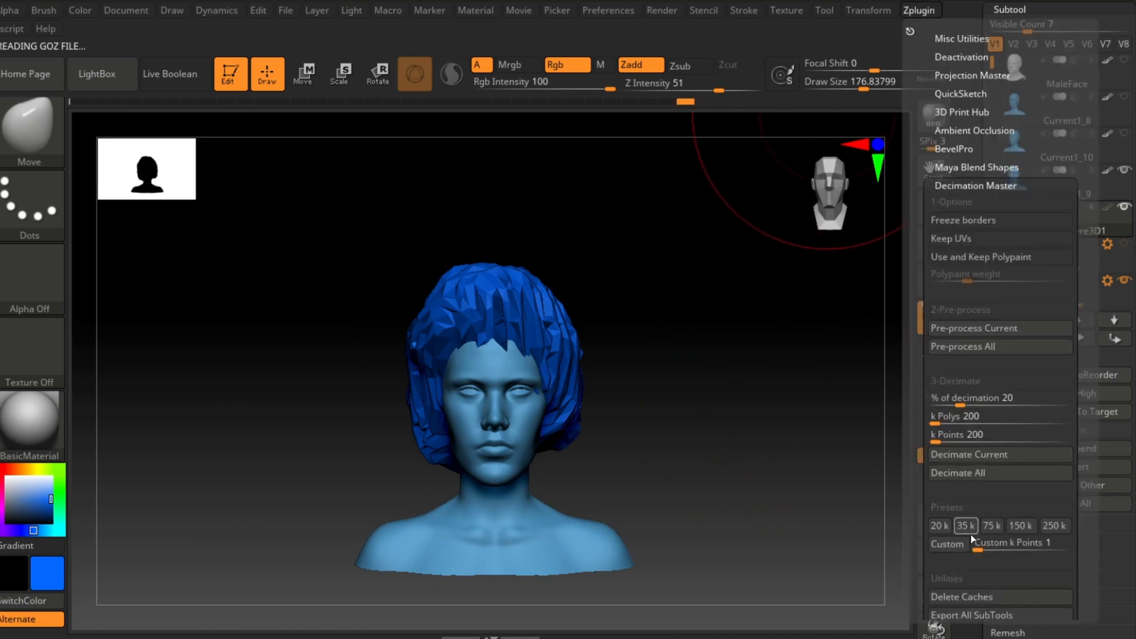
{"action": "left_click_drag", "start_coordinate": [960, 401], "coordinate": [970, 400]}
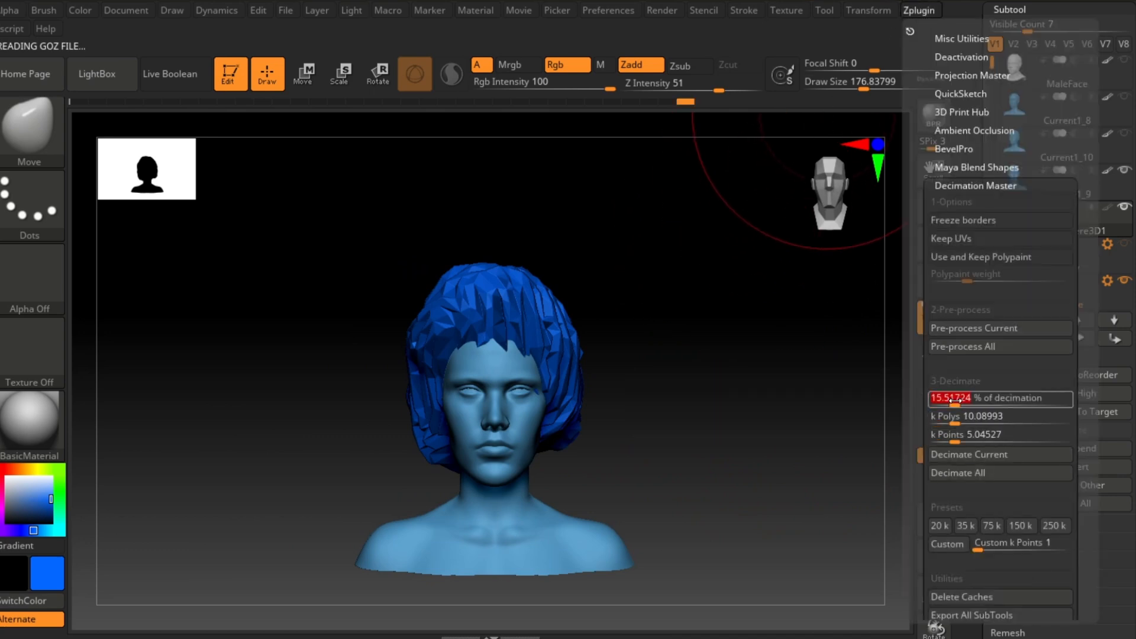
{"action": "left_click", "coordinate": [969, 459]}
Step: Pre-process the hair again and run Decimate Current to get a low-poly cap
{"action": "left_click", "coordinate": [918, 11]}
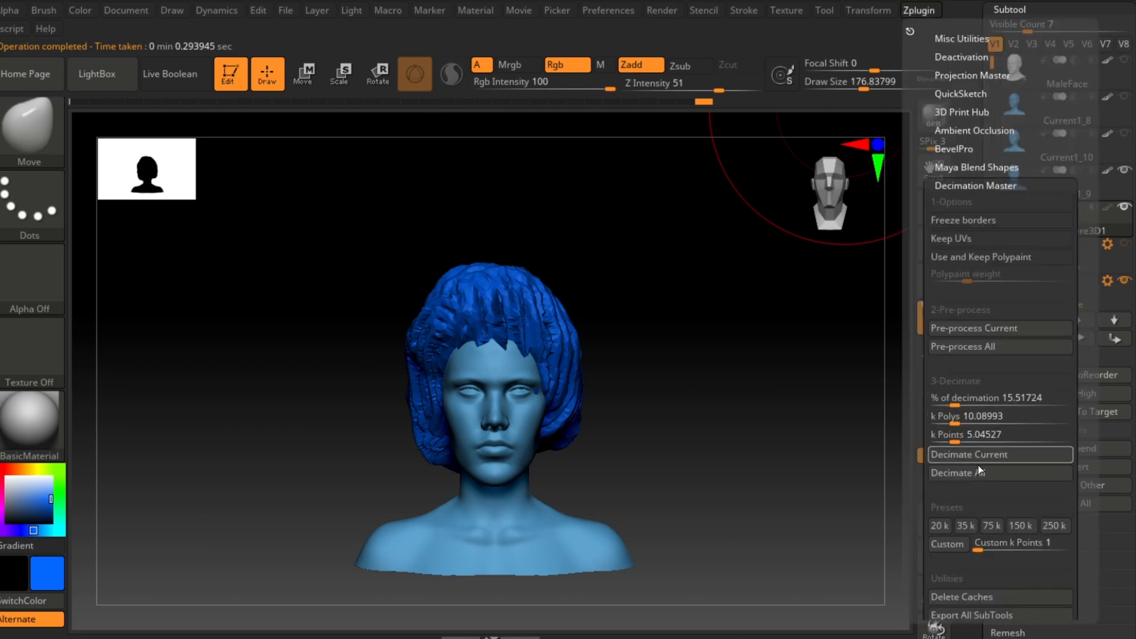
{"action": "left_click", "coordinate": [970, 325]}
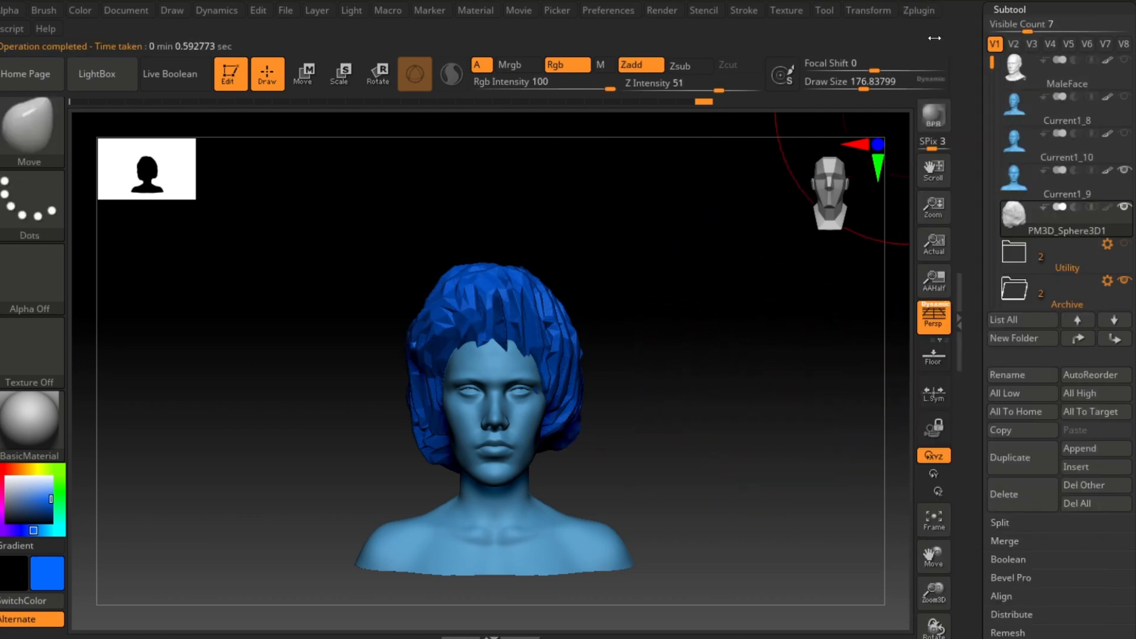
{"action": "left_click", "coordinate": [919, 12]}
{"action": "left_click", "coordinate": [995, 336]}
{"action": "left_click", "coordinate": [919, 12]}
{"action": "left_click", "coordinate": [992, 453]}
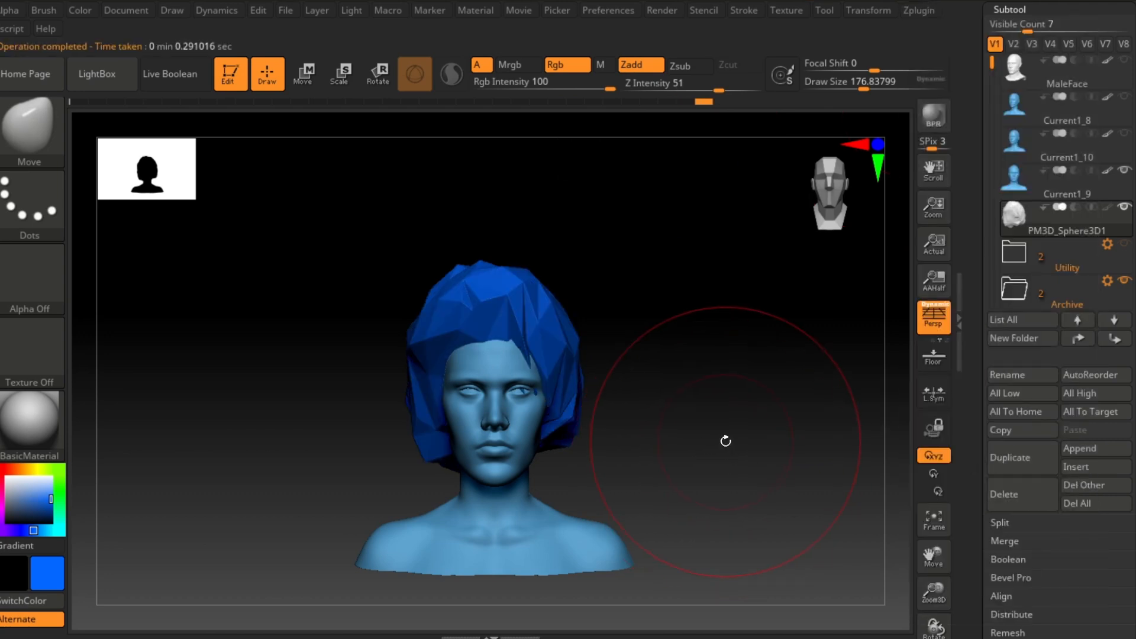
Step: Reshape the low-poly hair's sides and back with Move strokes, undoing the unwanted ones
{"action": "mouse_move", "coordinate": [722, 439]}
{"action": "left_mouse_down"}
{"action": "mouse_move", "coordinate": [678, 437]}
{"action": "mouse_move", "coordinate": [695, 441]}
{"action": "mouse_move", "coordinate": [613, 413]}
{"action": "mouse_move", "coordinate": [685, 416]}
{"action": "mouse_move", "coordinate": [562, 388]}
{"action": "mouse_move", "coordinate": [612, 422]}
{"action": "mouse_move", "coordinate": [640, 461]}
{"action": "left_mouse_up"}
{"action": "left_click_drag", "start_coordinate": [415, 313], "coordinate": [446, 317]}
{"action": "mouse_move", "coordinate": [390, 354]}
{"action": "left_mouse_down"}
{"action": "mouse_move", "coordinate": [413, 386]}
{"action": "mouse_move", "coordinate": [458, 406]}
{"action": "left_mouse_up"}
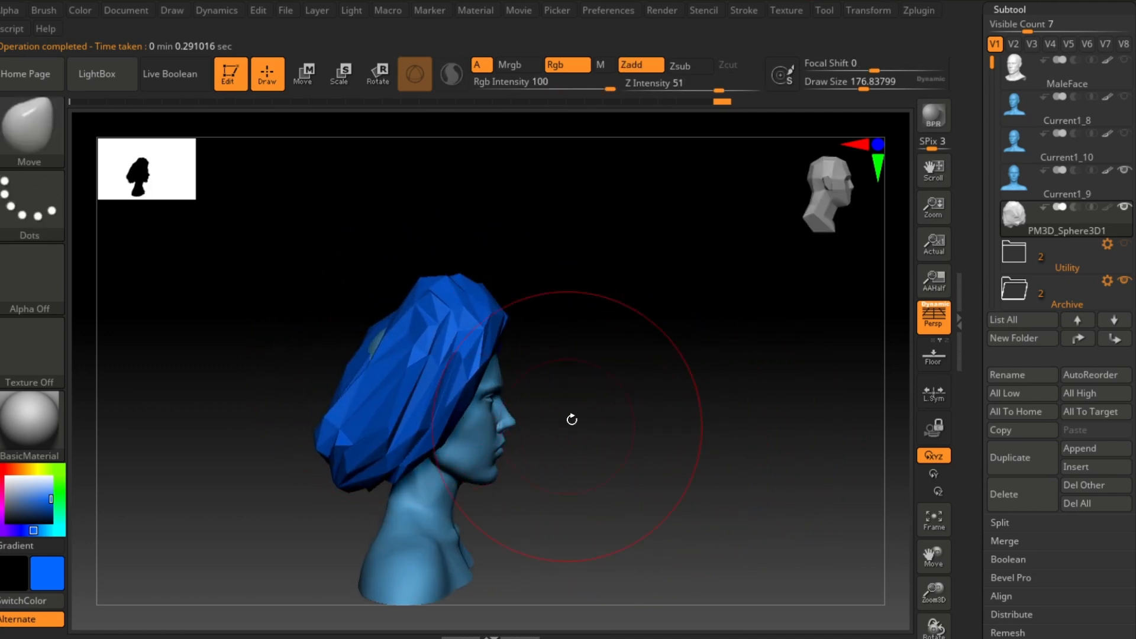
{"action": "key", "text": "ctrl+z"}
{"action": "left_click_drag", "start_coordinate": [349, 486], "coordinate": [418, 490]}
{"action": "left_click_drag", "start_coordinate": [689, 504], "coordinate": [608, 494]}
{"action": "mouse_move", "coordinate": [606, 455]}
{"action": "left_mouse_down", "text": "alt"}
{"action": "mouse_move", "coordinate": [616, 451]}
{"action": "mouse_move", "coordinate": [559, 439]}
{"action": "left_mouse_up", "text": "alt"}
{"action": "mouse_move", "coordinate": [617, 430]}
{"action": "left_mouse_down", "text": "alt"}
{"action": "mouse_move", "coordinate": [660, 329]}
{"action": "mouse_move", "coordinate": [652, 342]}
{"action": "mouse_move", "coordinate": [795, 331]}
{"action": "left_mouse_up", "text": "alt"}
{"action": "left_click_drag", "start_coordinate": [413, 300], "coordinate": [384, 294]}
{"action": "key", "text": "ctrl+z"}
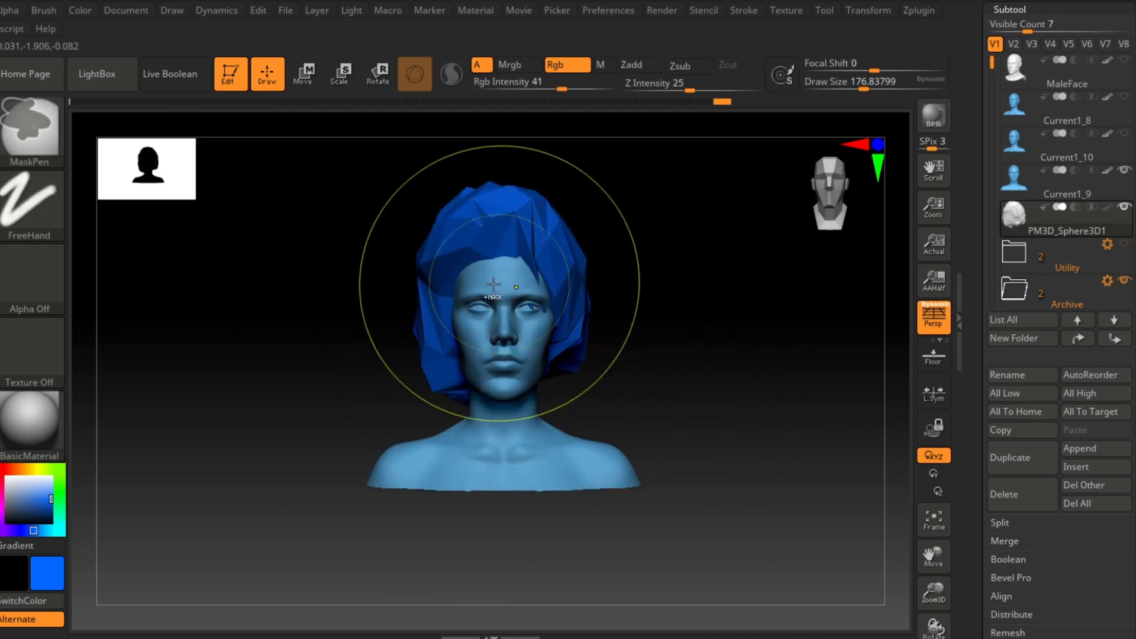
Step: Pull the low-poly hair's crown and sides outward with Move strokes from the front
{"action": "left_click_drag", "start_coordinate": [438, 261], "coordinate": [446, 259]}
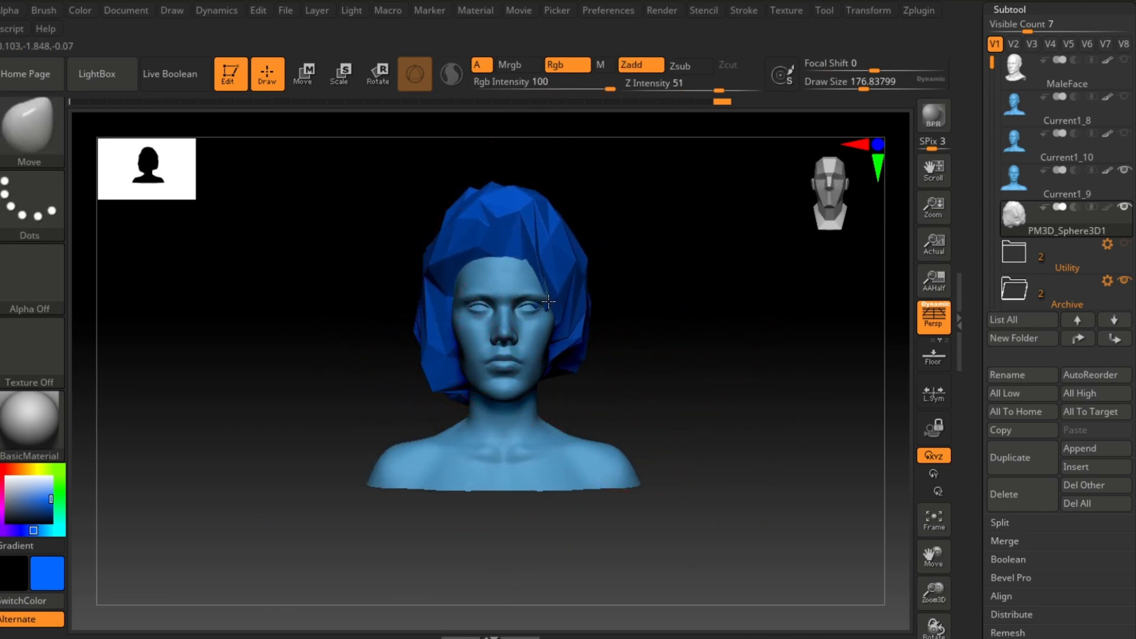
{"action": "left_click_drag", "start_coordinate": [523, 261], "coordinate": [532, 268]}
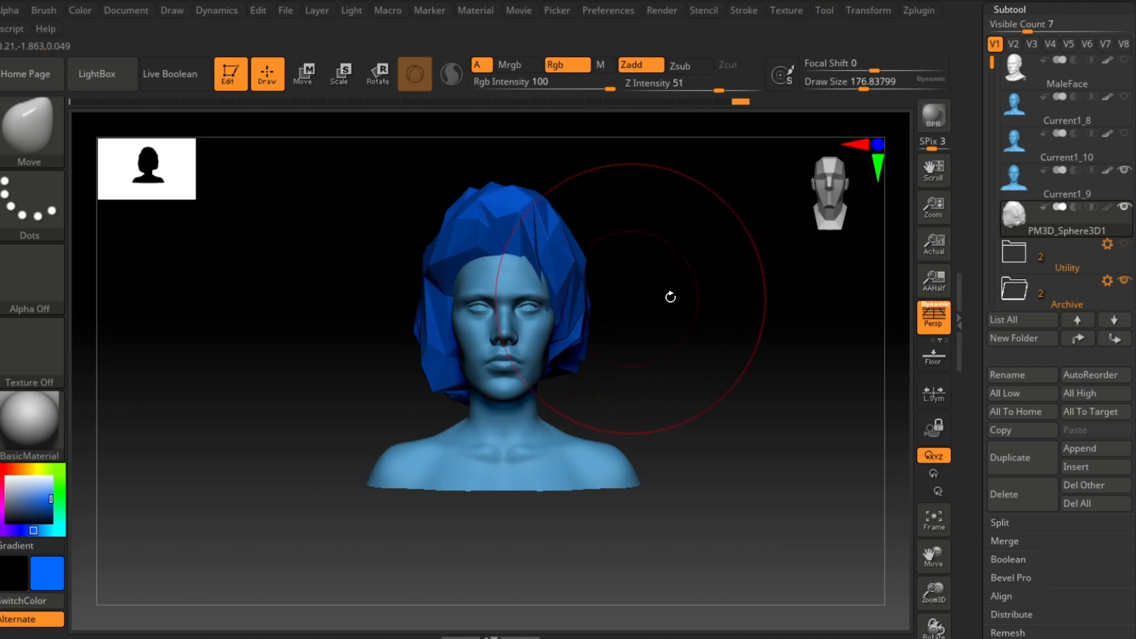
{"action": "mouse_move", "coordinate": [670, 296]}
{"action": "left_mouse_down"}
{"action": "mouse_move", "coordinate": [583, 254]}
{"action": "mouse_move", "coordinate": [649, 190]}
{"action": "mouse_move", "coordinate": [566, 227]}
{"action": "left_mouse_up"}
{"action": "mouse_move", "coordinate": [493, 305]}
{"action": "left_mouse_down"}
{"action": "mouse_move", "coordinate": [464, 334]}
{"action": "mouse_move", "coordinate": [350, 349]}
{"action": "mouse_move", "coordinate": [398, 307]}
{"action": "mouse_move", "coordinate": [378, 266]}
{"action": "left_mouse_up"}
{"action": "left_click_drag", "start_coordinate": [347, 422], "coordinate": [391, 445]}
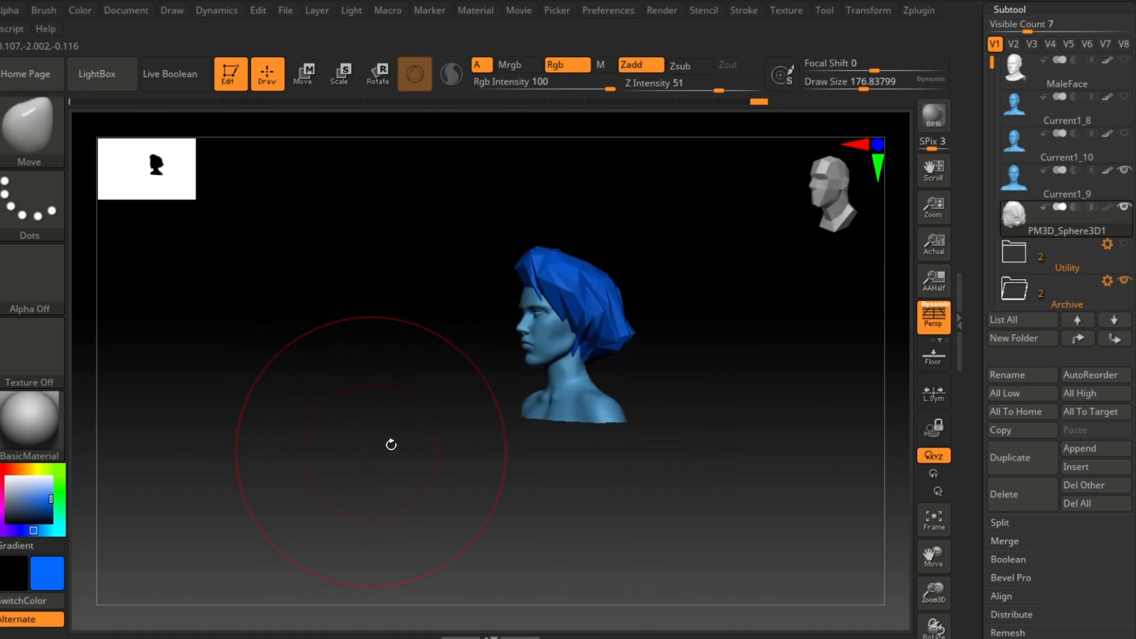
{"action": "left_click_drag", "start_coordinate": [641, 413], "coordinate": [785, 427]}
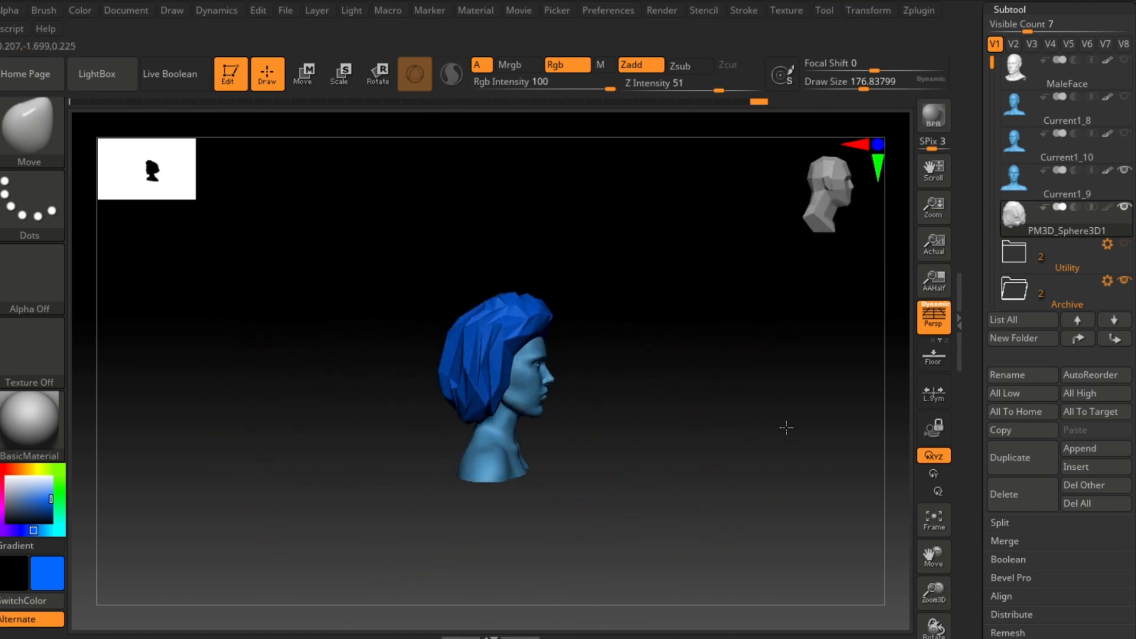
Step: Adjust the hair's back volume and top with Move strokes from the side
{"action": "mouse_move", "coordinate": [591, 346]}
{"action": "left_mouse_down", "text": "alt"}
{"action": "mouse_move", "coordinate": [666, 339]}
{"action": "mouse_move", "coordinate": [629, 464]}
{"action": "left_mouse_up", "text": "alt"}
{"action": "left_click_drag", "start_coordinate": [479, 311], "coordinate": [555, 353]}
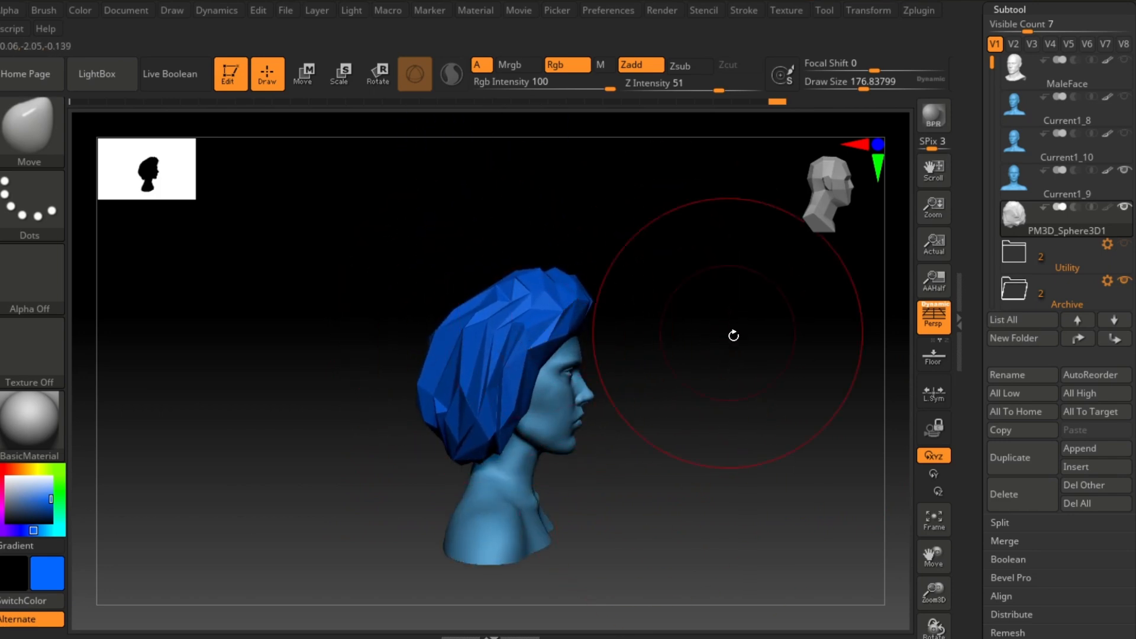
{"action": "left_click_drag", "start_coordinate": [733, 336], "coordinate": [669, 343]}
{"action": "left_click_drag", "start_coordinate": [745, 376], "coordinate": [595, 357], "text": "alt"}
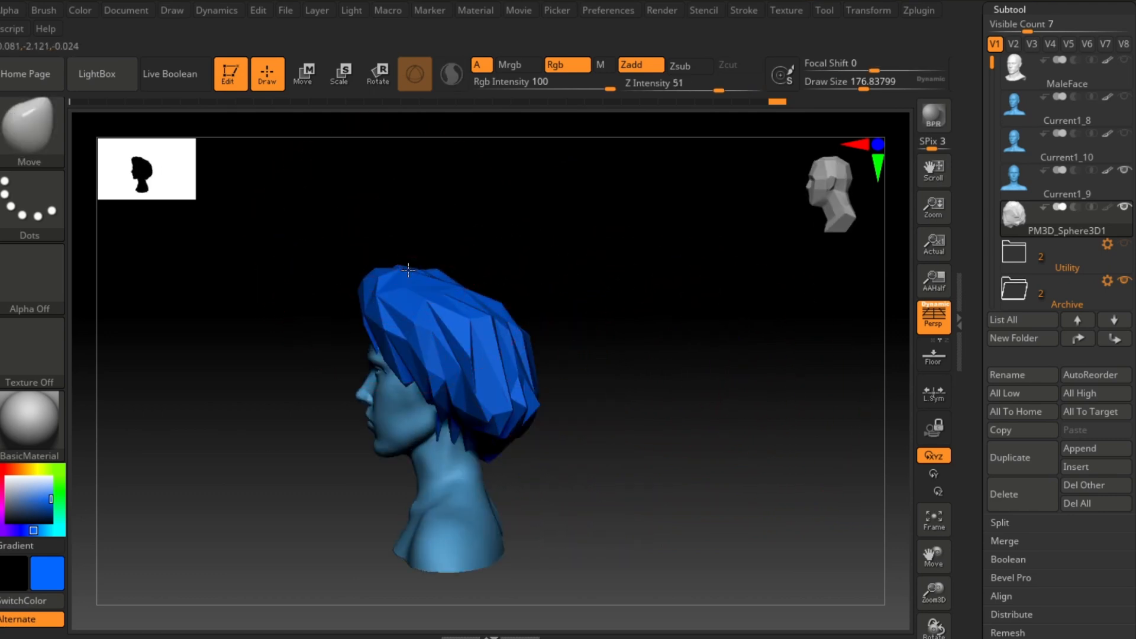
{"action": "mouse_move", "coordinate": [408, 270]}
{"action": "left_mouse_down"}
{"action": "mouse_move", "coordinate": [403, 278]}
{"action": "mouse_move", "coordinate": [423, 278]}
{"action": "left_mouse_up"}
{"action": "mouse_move", "coordinate": [645, 298]}
{"action": "left_mouse_down"}
{"action": "mouse_move", "coordinate": [572, 318]}
{"action": "mouse_move", "coordinate": [695, 332]}
{"action": "mouse_move", "coordinate": [707, 425]}
{"action": "mouse_move", "coordinate": [775, 463]}
{"action": "mouse_move", "coordinate": [739, 455]}
{"action": "left_mouse_up"}
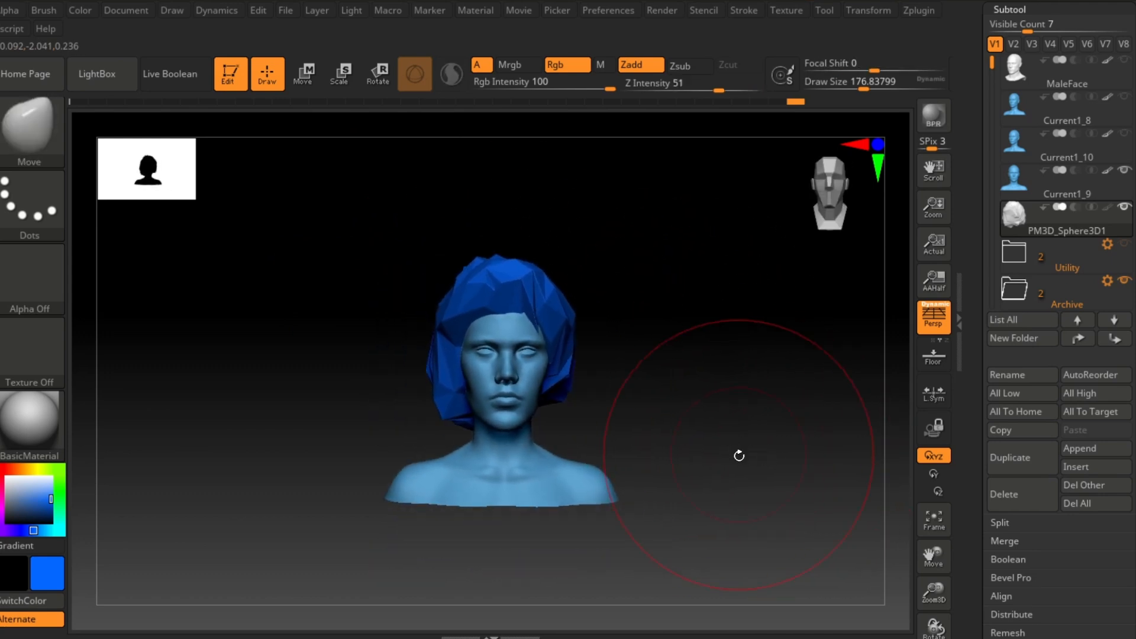